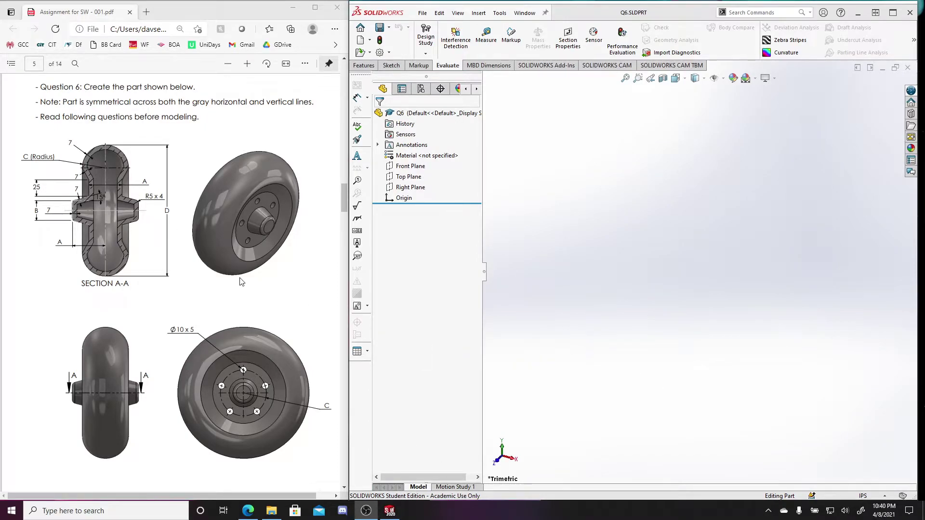
Scroll the assignment PDF to Question 6 and enlarge its parameters A=50, B=30, C=35, D=A*4.
scroll(137, 295, up, 2)
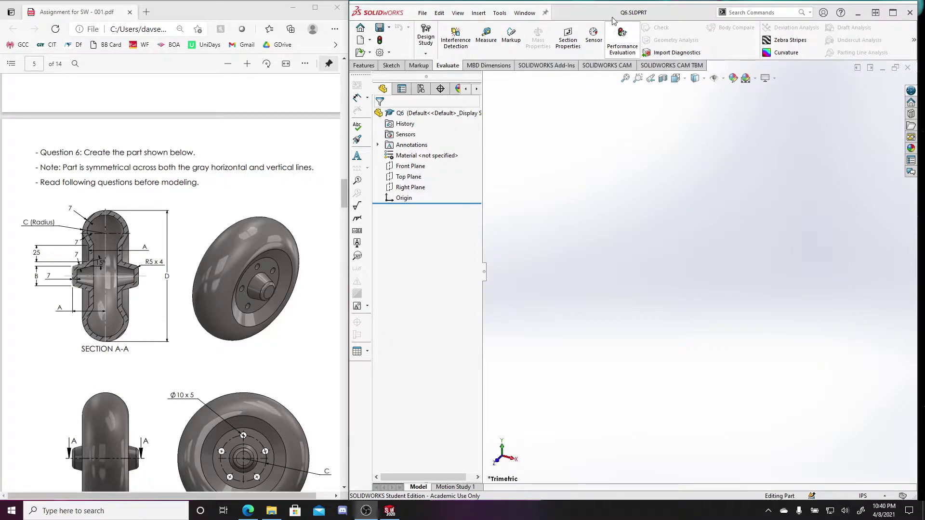
scroll(180, 264, down, 2)
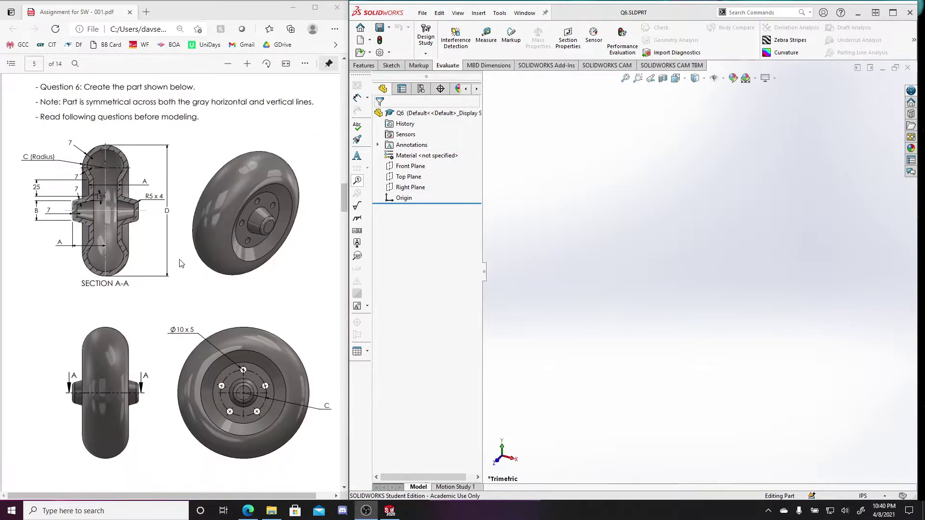
scroll(181, 263, down, 8)
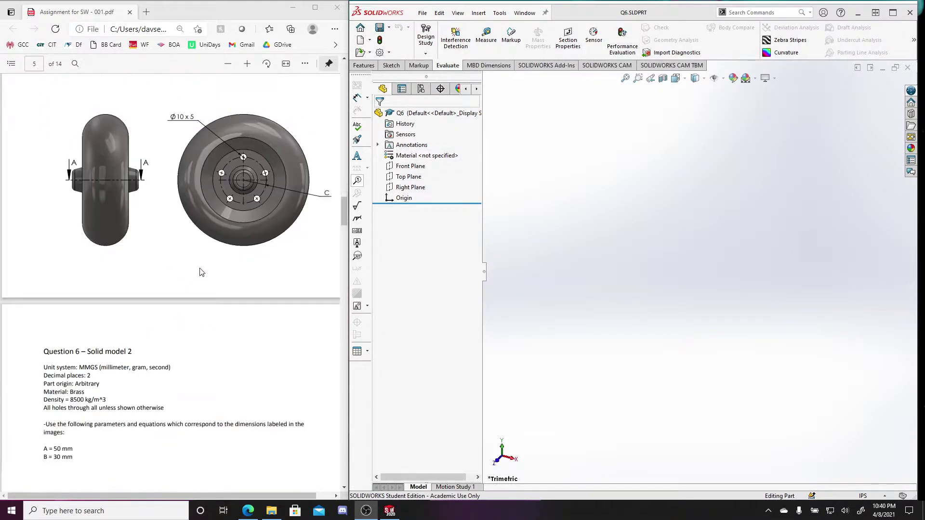
scroll(239, 330, down, 2)
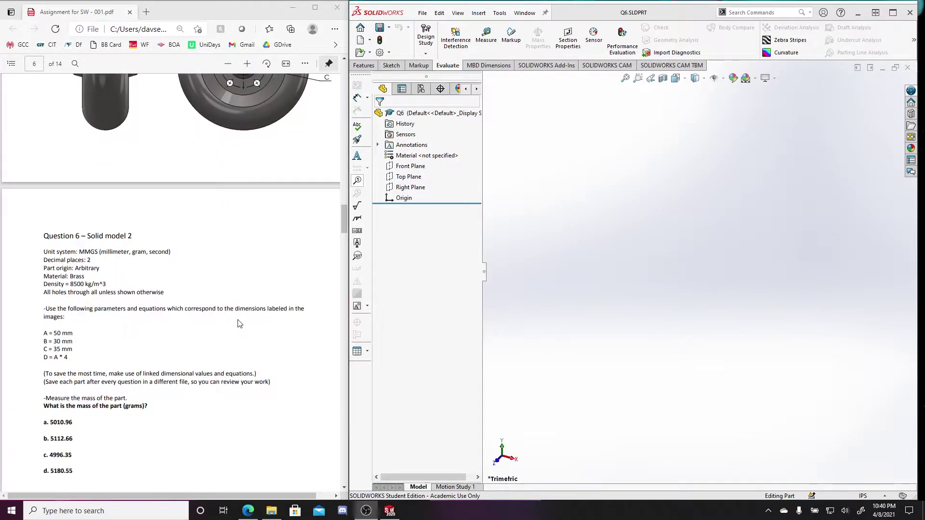
scroll(240, 324, up, 11)
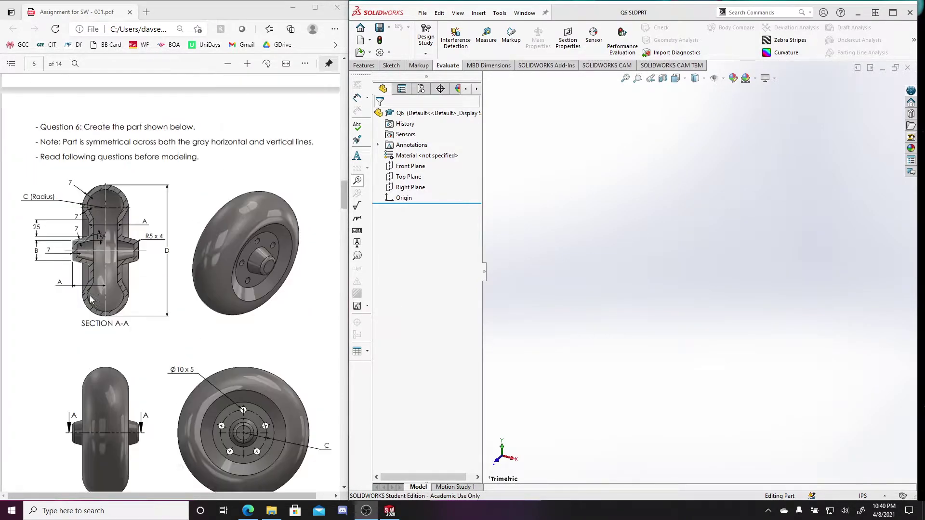
scroll(91, 299, up, 1)
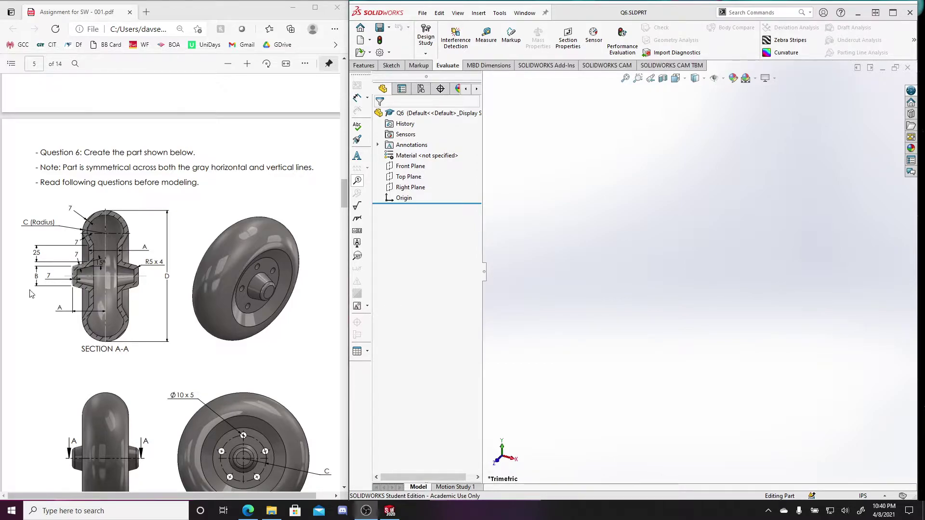
scroll(57, 291, up, 20)
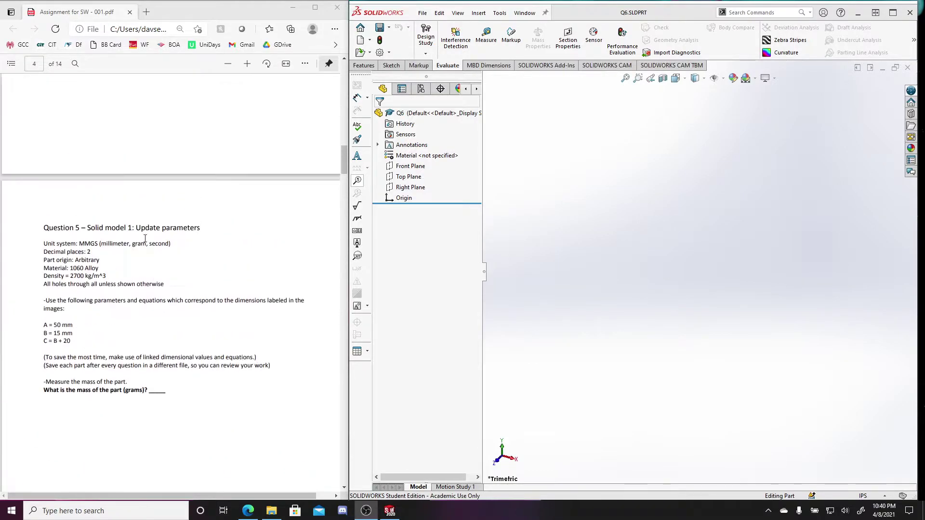
scroll(153, 181, down, 20)
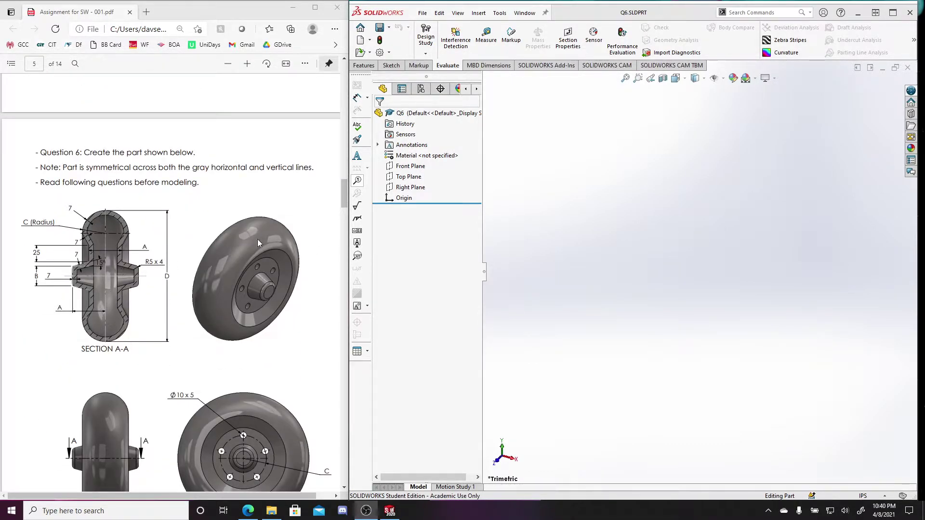
click(283, 160)
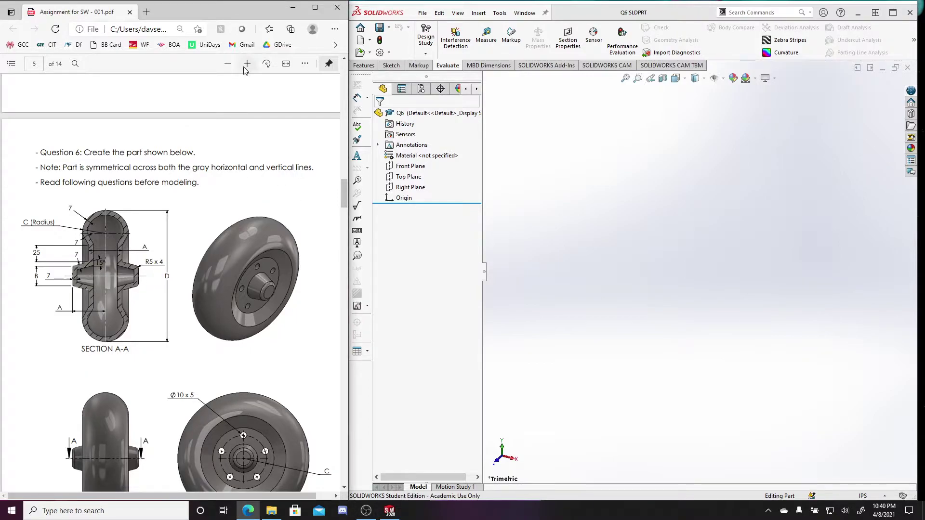
click(247, 63)
scroll(236, 241, down, 3)
scroll(237, 221, up, 2)
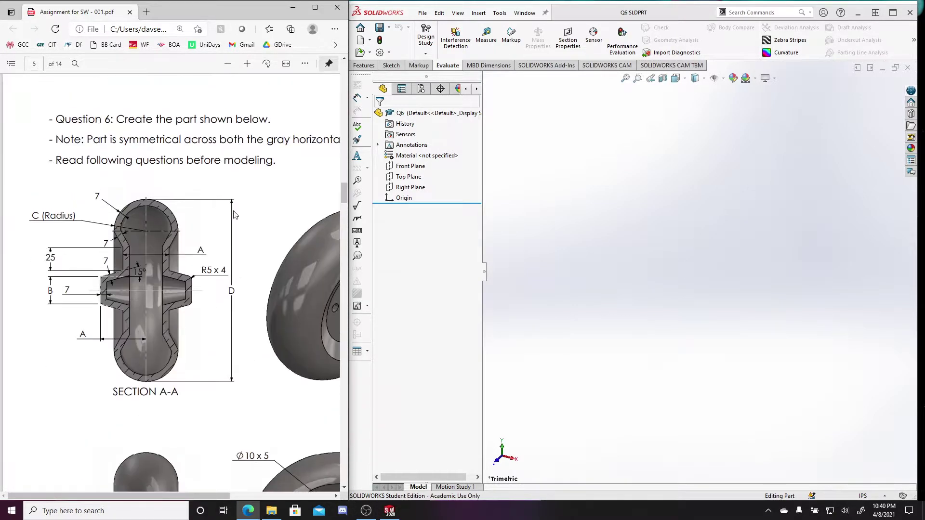
scroll(219, 293, down, 10)
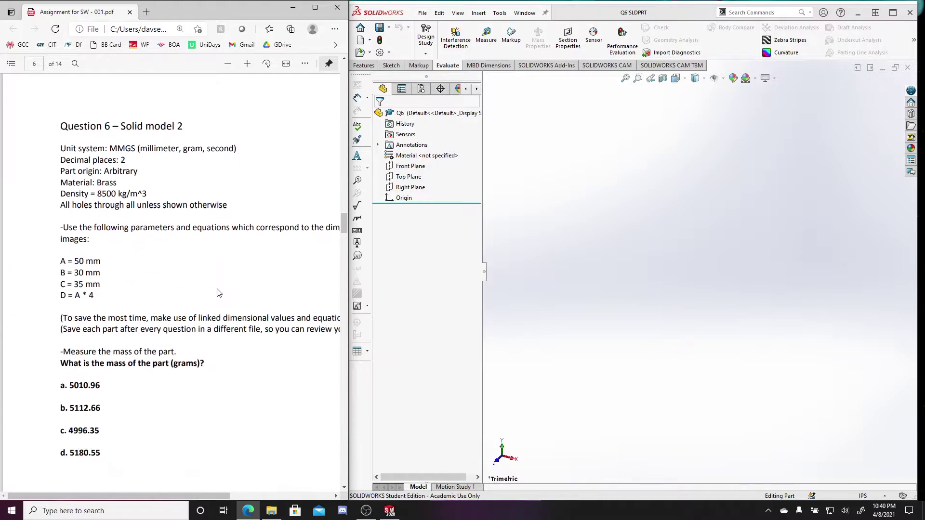
Open the Equations manager and add global variable A = 50.
click(493, 18)
click(497, 15)
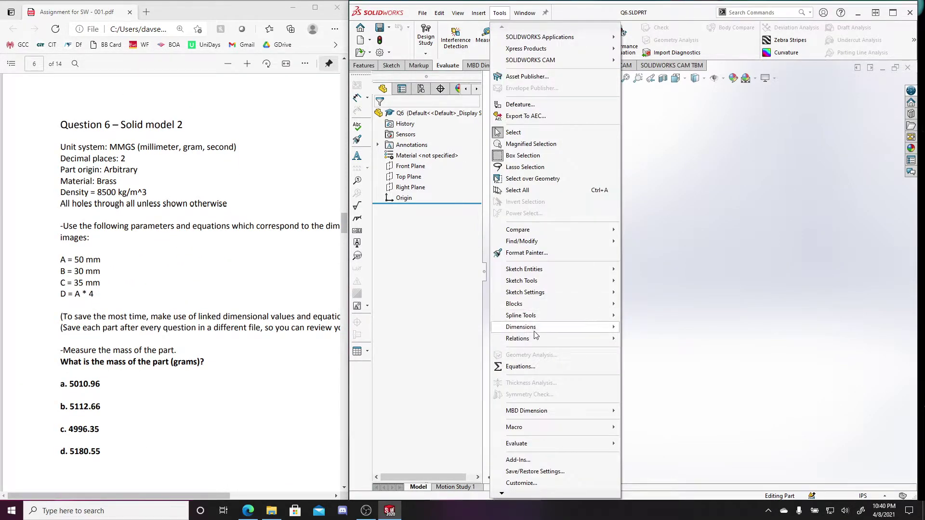
mouse_move(535, 339)
click(511, 367)
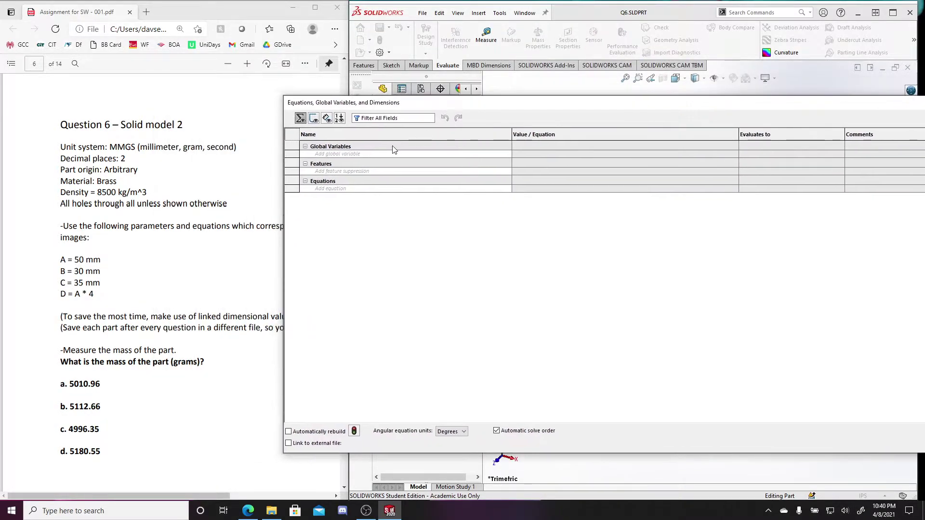
click(393, 154)
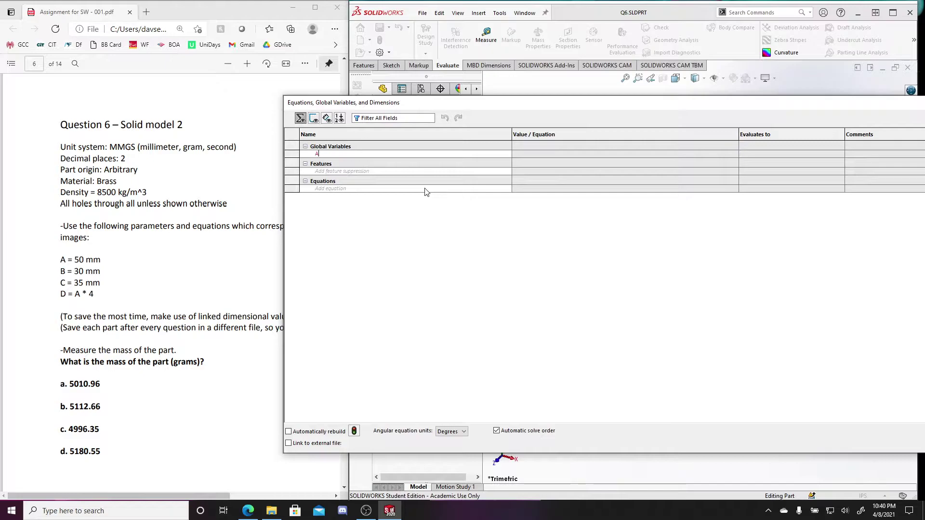
text(A)
key(Tab)
text(50)
key(Return)
Add global variables B = 30 and C = 35.
text(B)
key(Tab)
text(30)
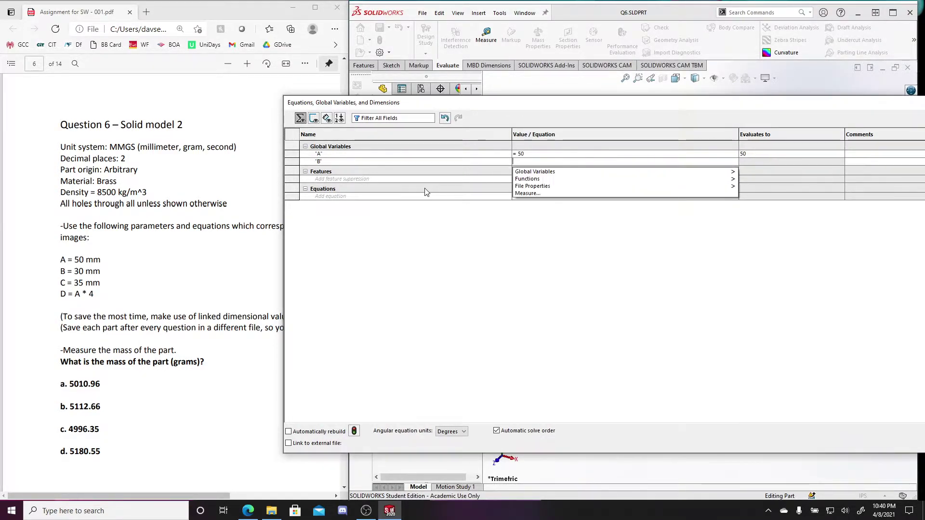
key(Return)
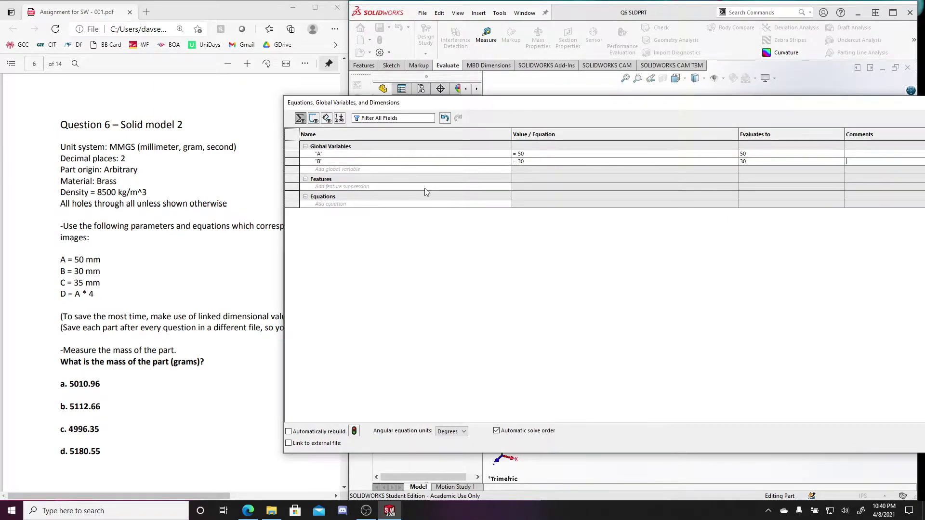
text(C)
key(Tab)
text(35)
key(Return)
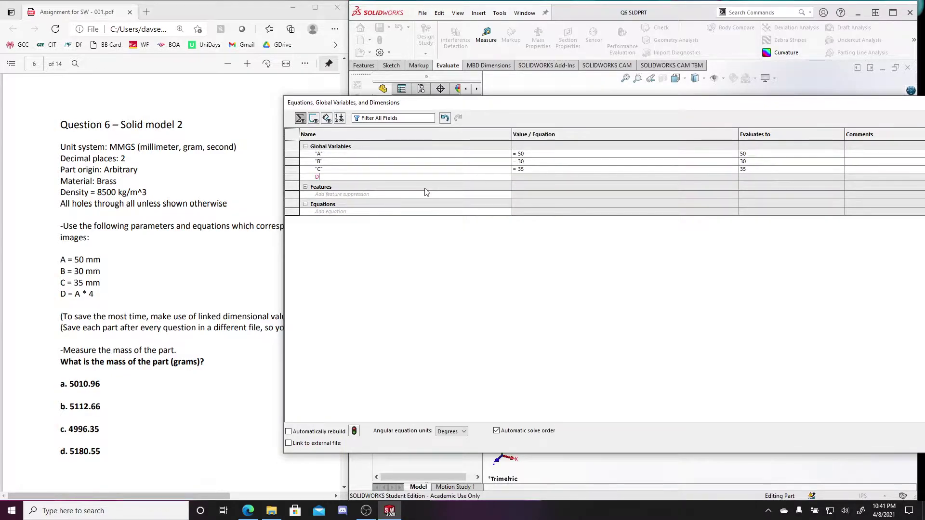
Add global variable D = "A"*4 (200) and check it in the Equations folder.
text(D)
key(Tab)
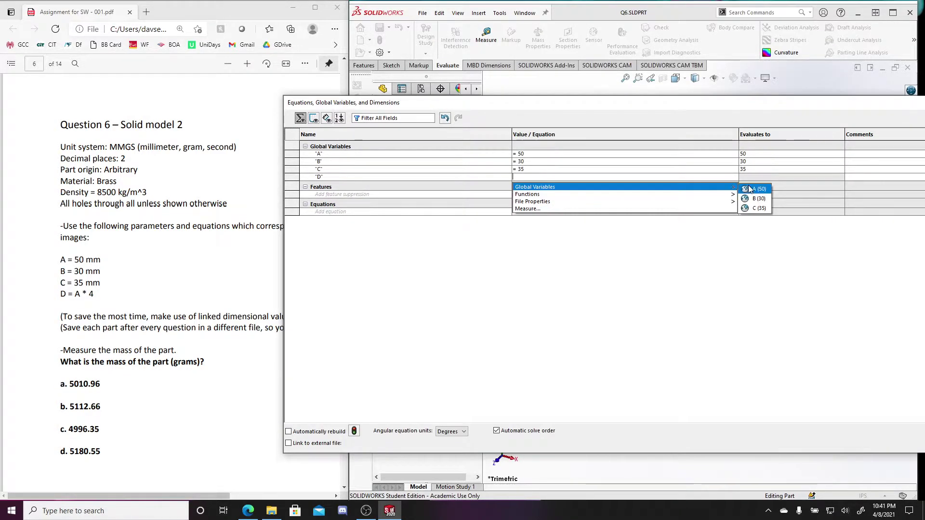
click(749, 188)
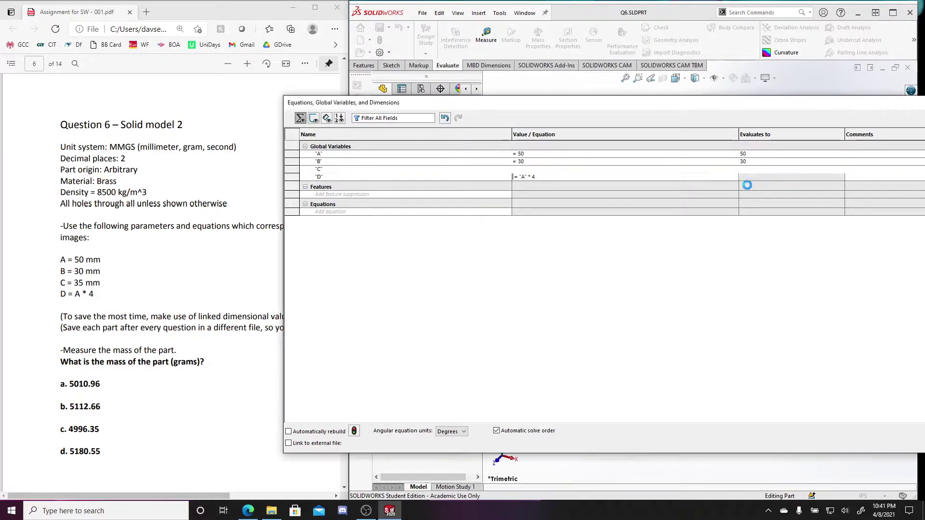
text(*4)
key(Tab)
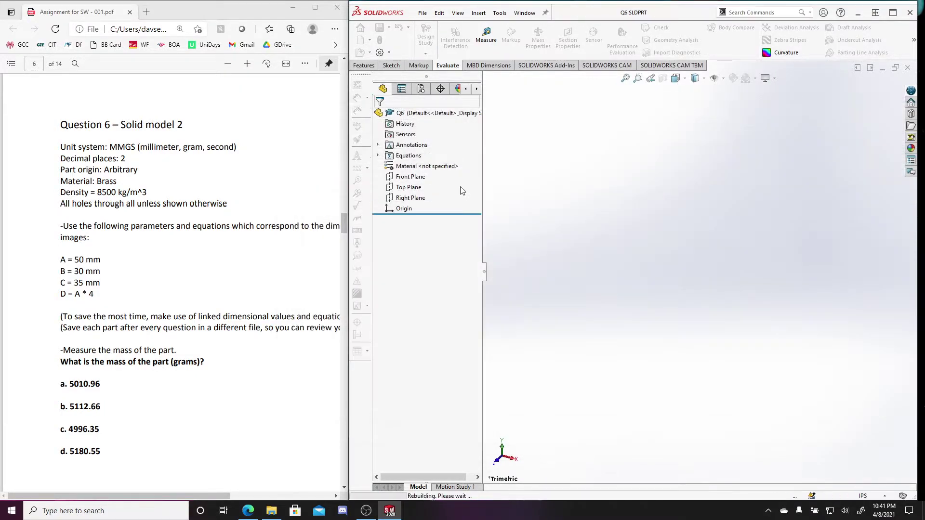
click(378, 156)
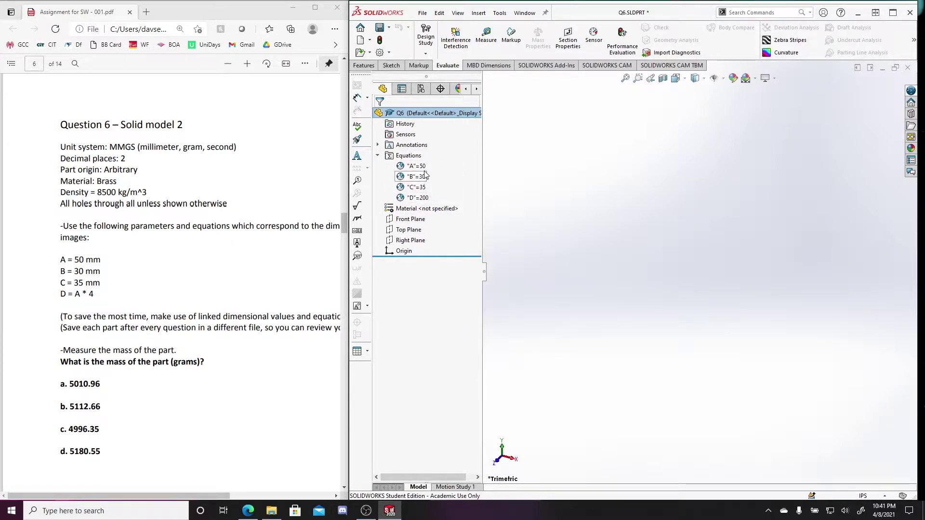
click(378, 156)
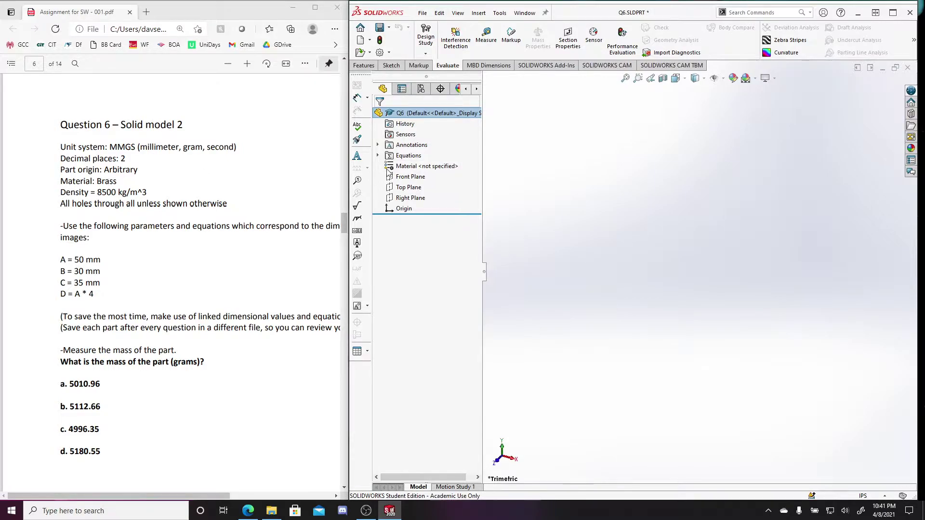
Assign Brass from Copper Alloys as the part's material through Edit Material.
right_click(413, 167)
click(418, 171)
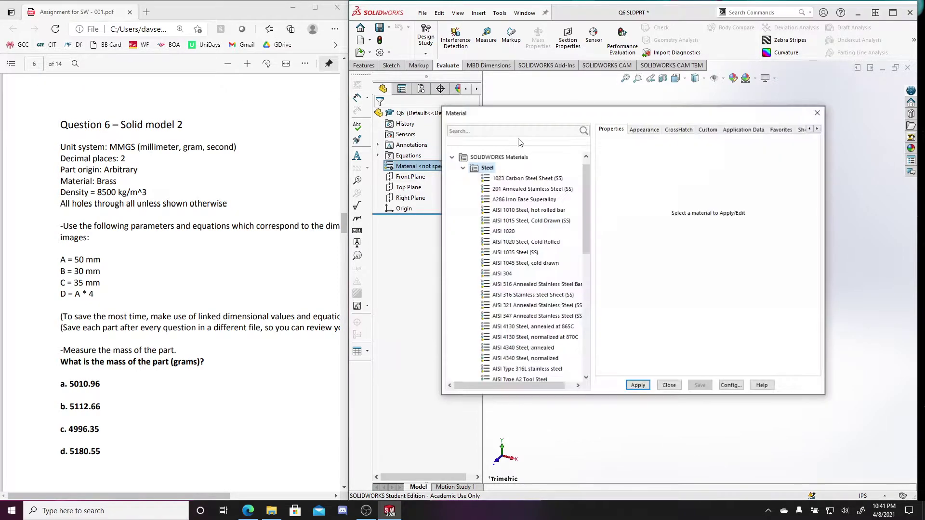
click(508, 131)
text(brass)
click(497, 179)
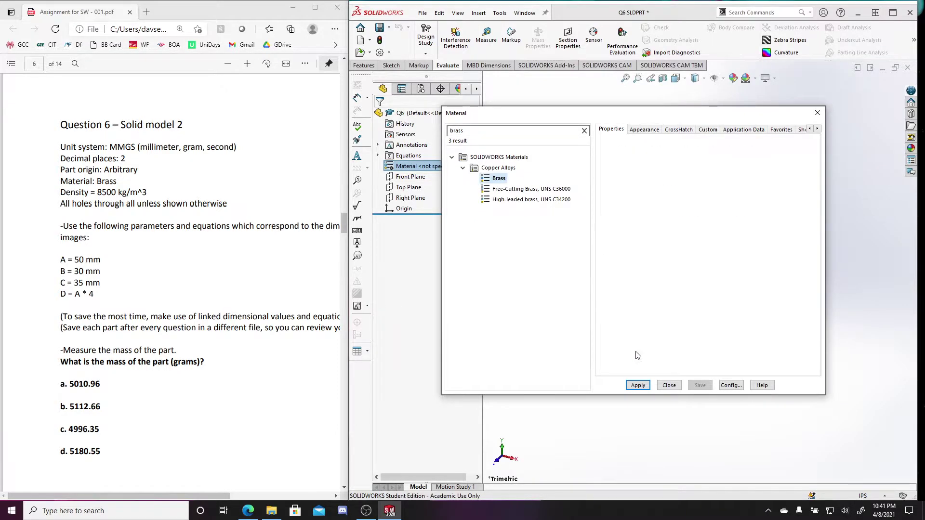
click(641, 386)
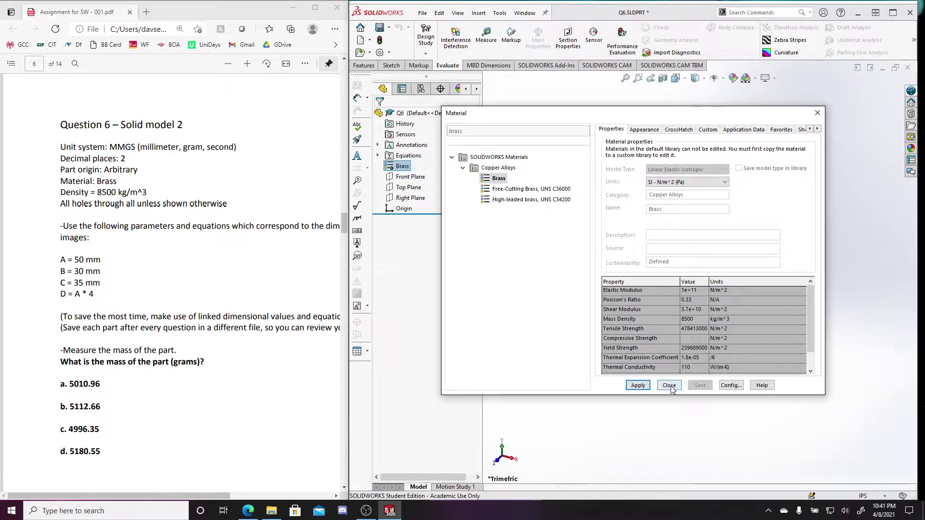
click(669, 385)
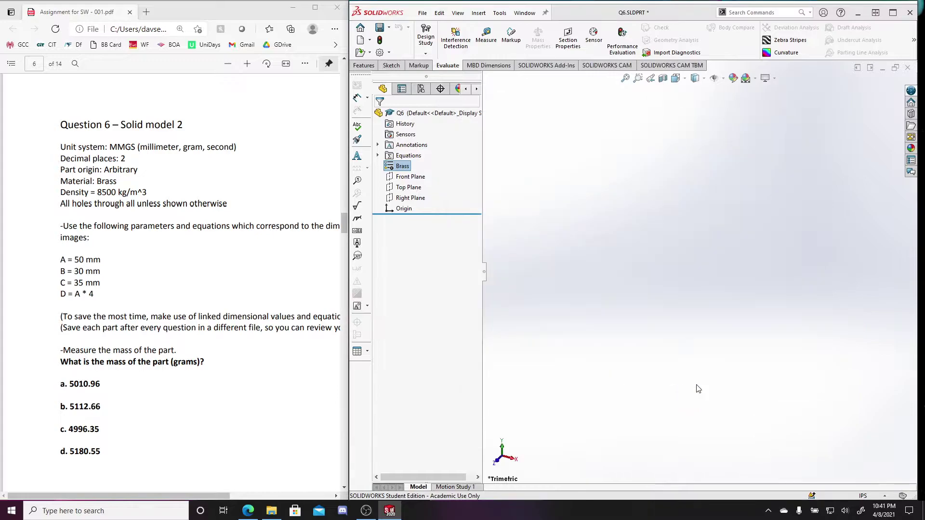
Scroll the assignment PDF to page 5 and zoom in on the Section A-A drawing.
click(730, 251)
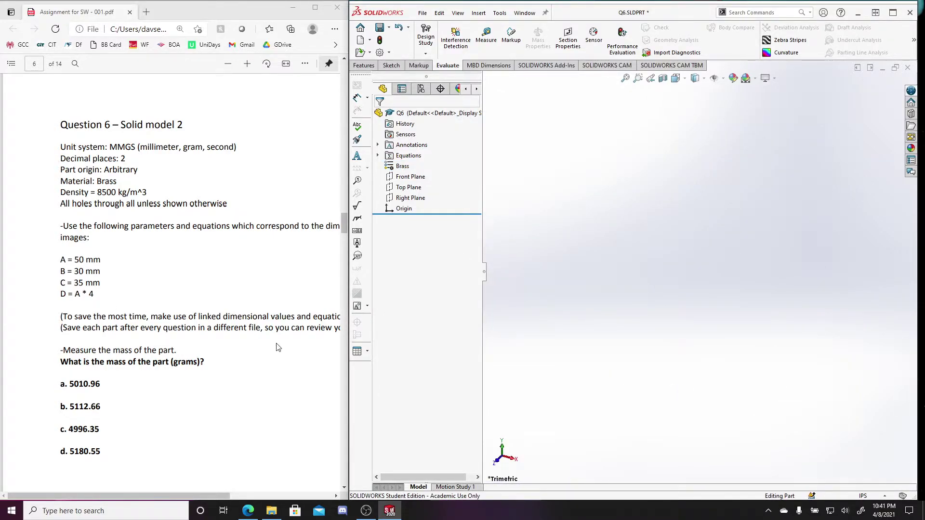
scroll(277, 347, up, 3)
scroll(277, 347, down, 4)
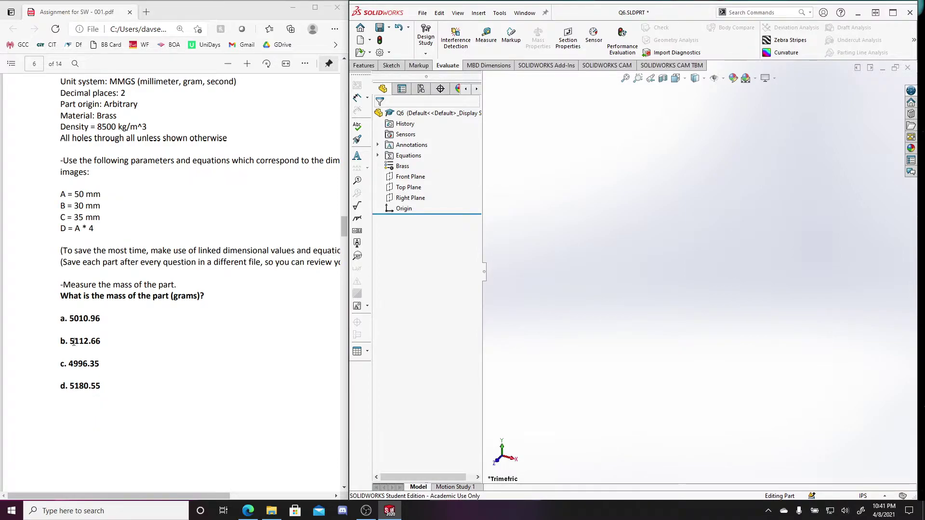
scroll(128, 374, up, 5)
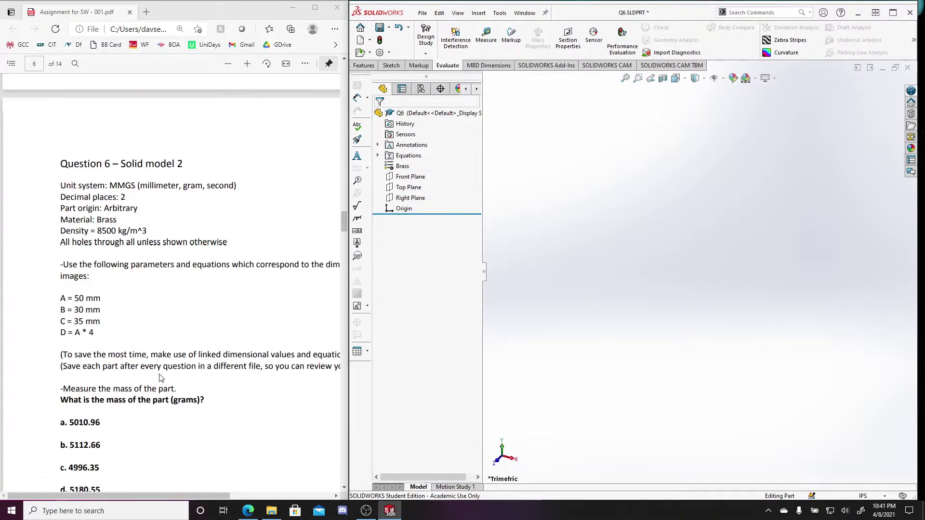
scroll(160, 377, up, 8)
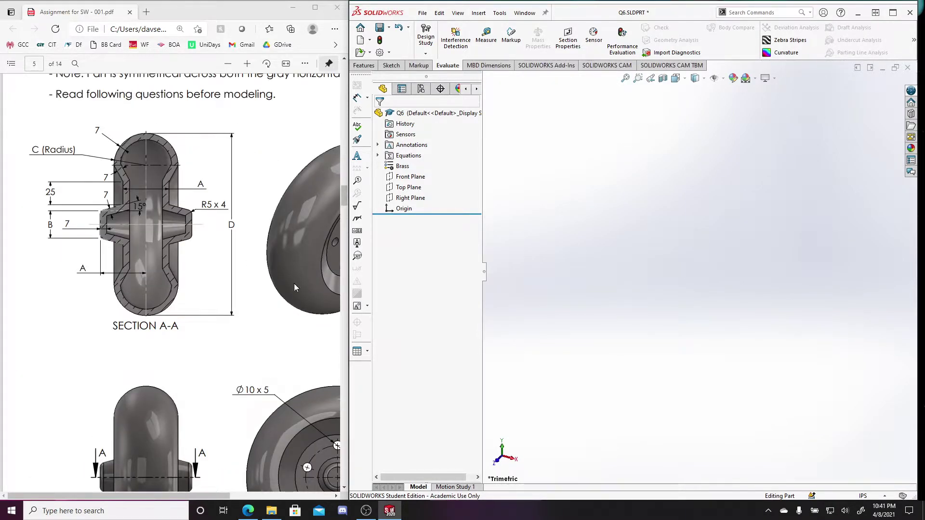
click(251, 79)
ctrl+scroll(238, 223, down, 2)
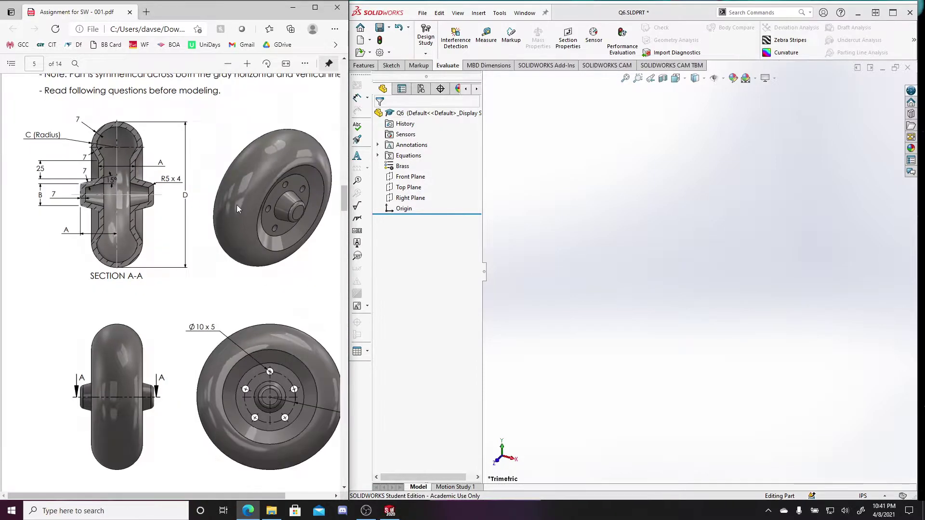
scroll(253, 277, down, 1)
scroll(252, 282, up, 2)
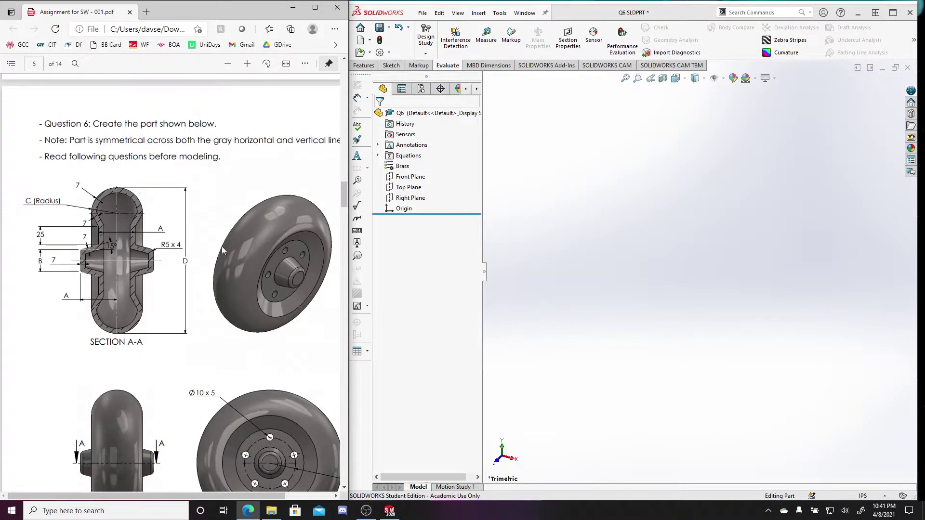
click(247, 63)
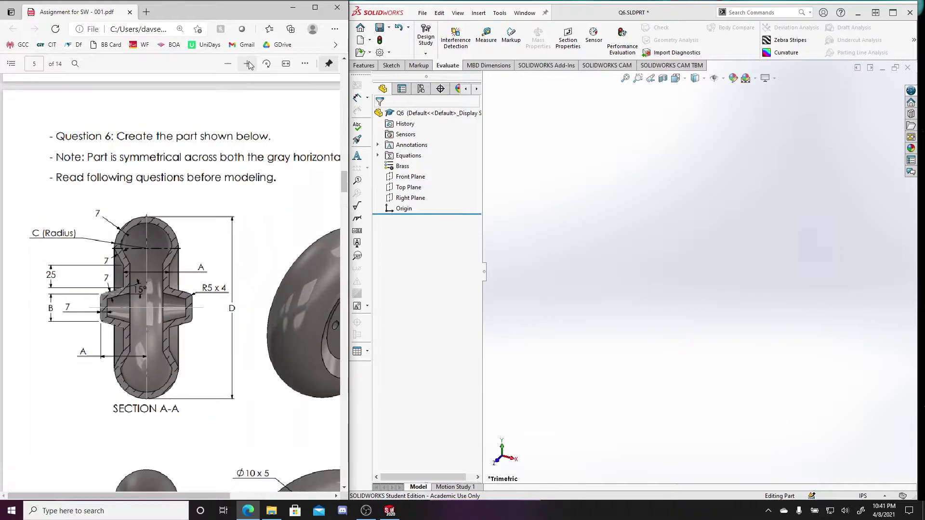
click(247, 64)
scroll(233, 362, down, 1)
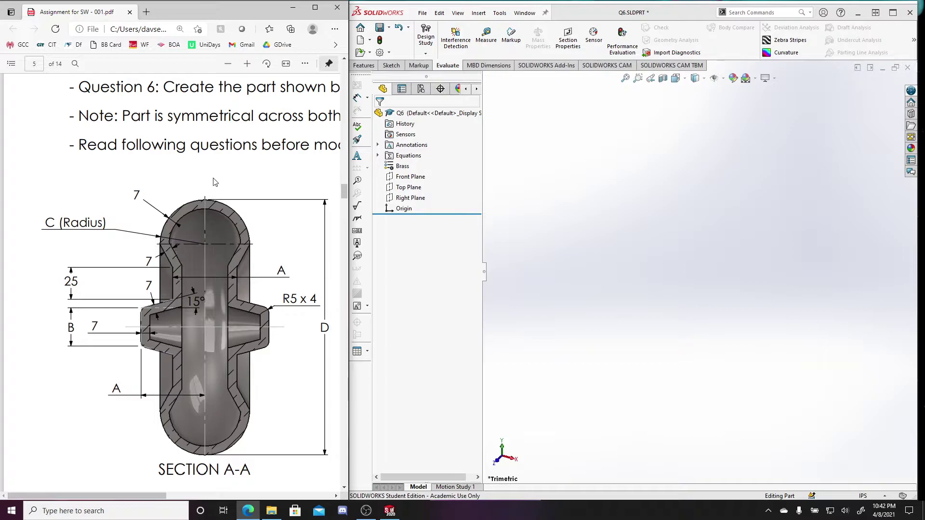
Start a sketch on the Right Plane and draw a vertical centerline through the origin.
click(391, 66)
click(426, 31)
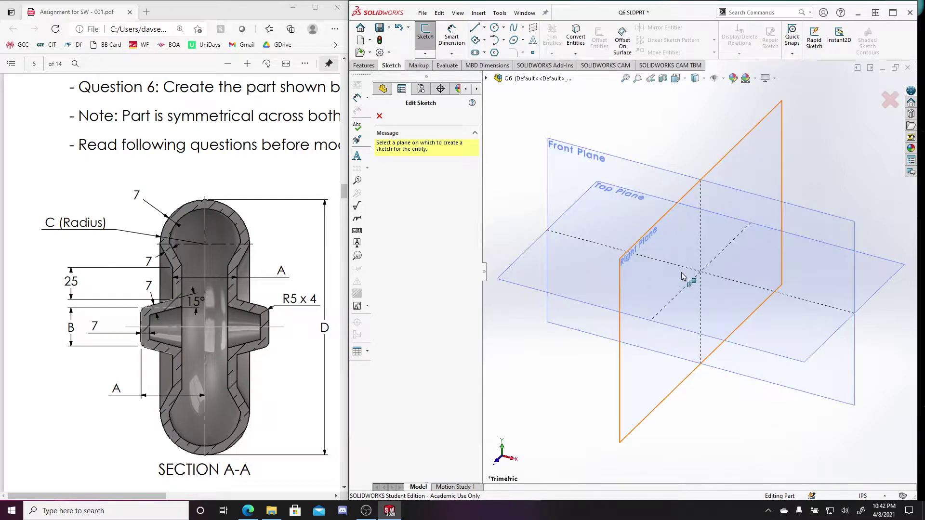
click(647, 288)
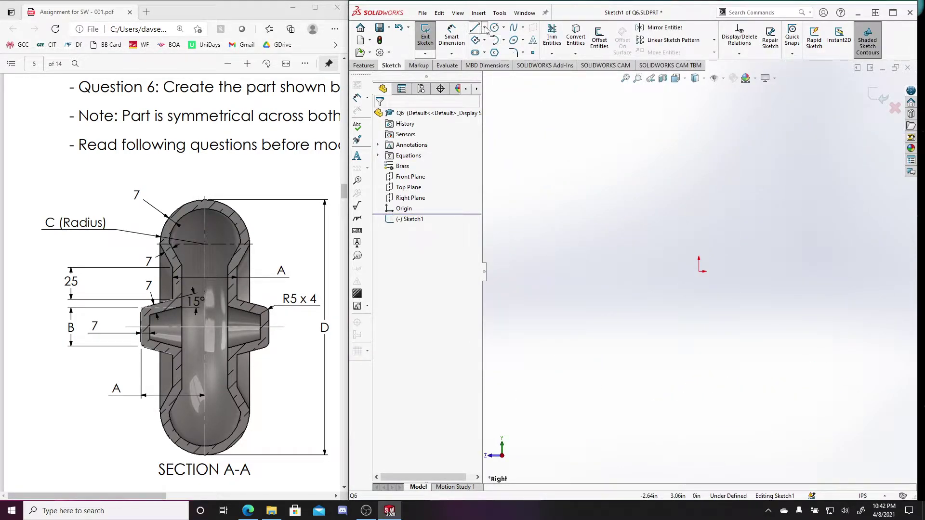
click(503, 27)
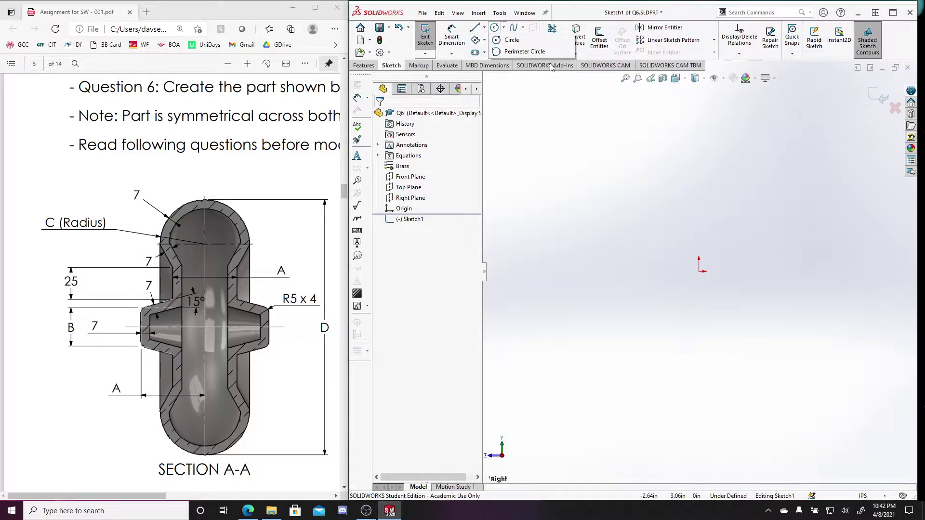
click(485, 29)
click(485, 29)
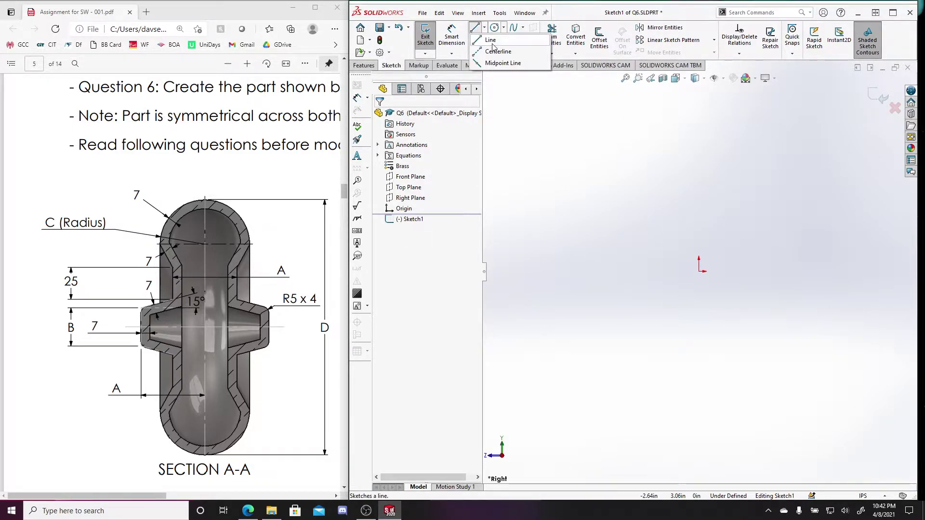
click(700, 108)
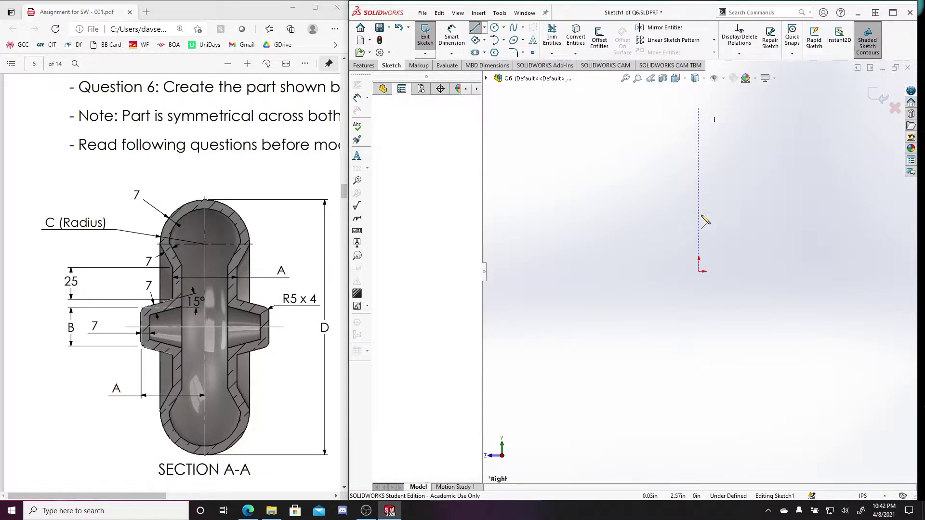
click(700, 339)
Draw a horizontal centerline crossing the origin.
click(484, 27)
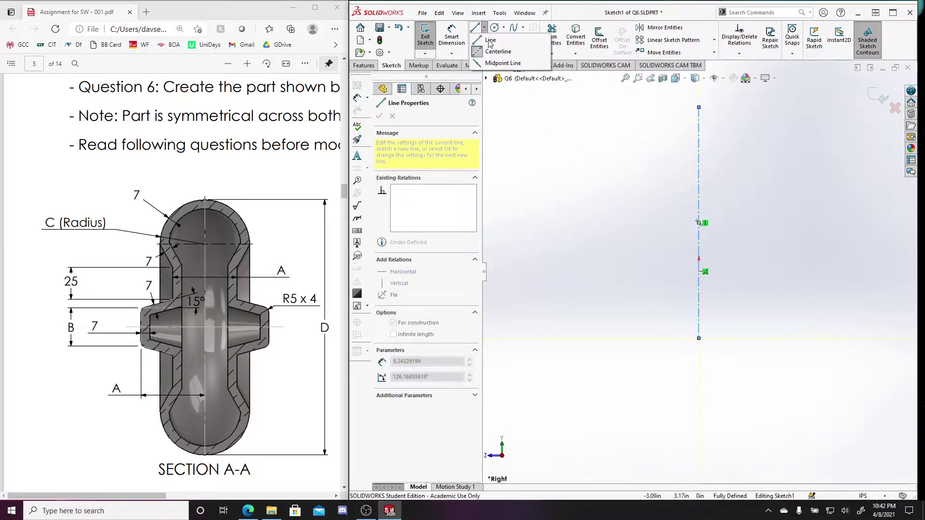
click(501, 39)
key(Escape)
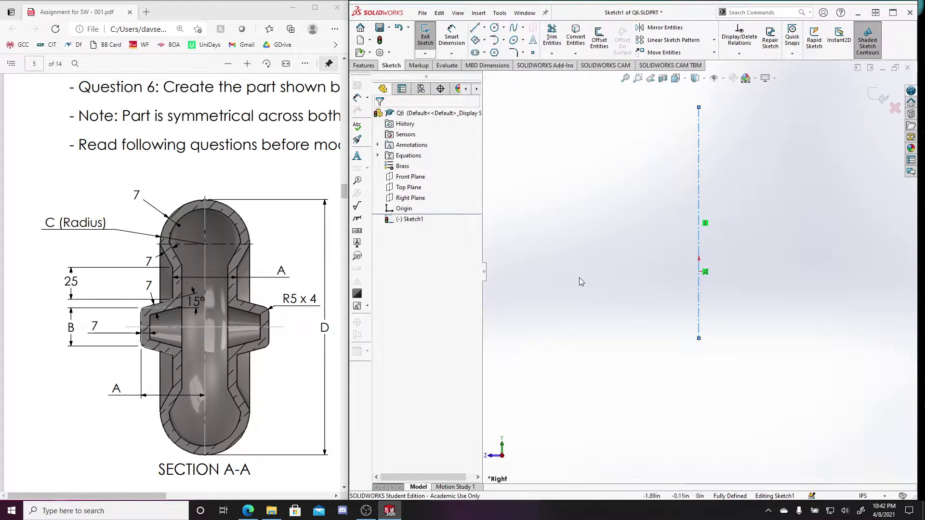
click(484, 28)
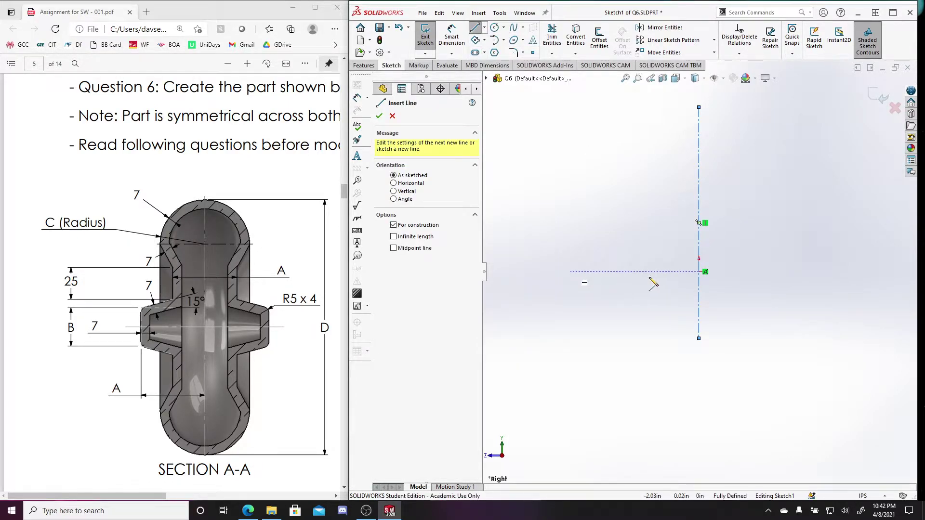
click(571, 272)
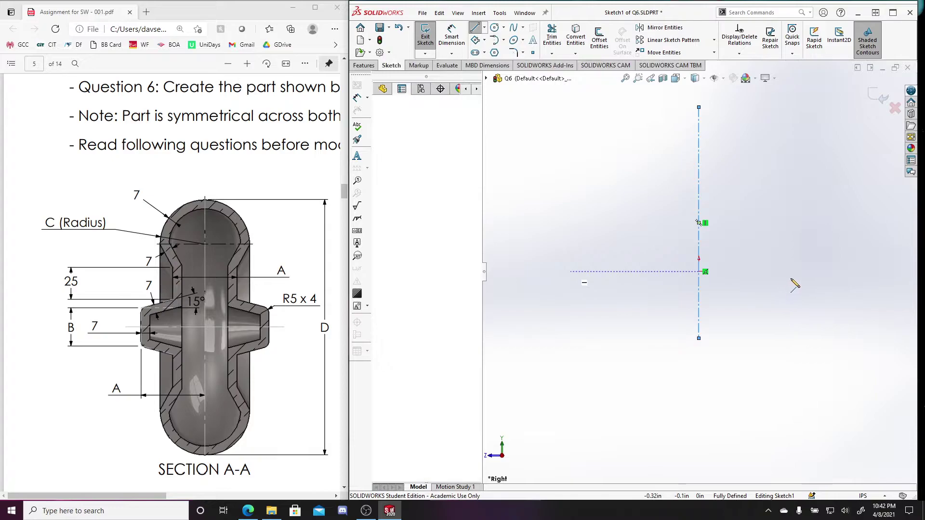
click(822, 271)
key(Escape)
key(Escape)
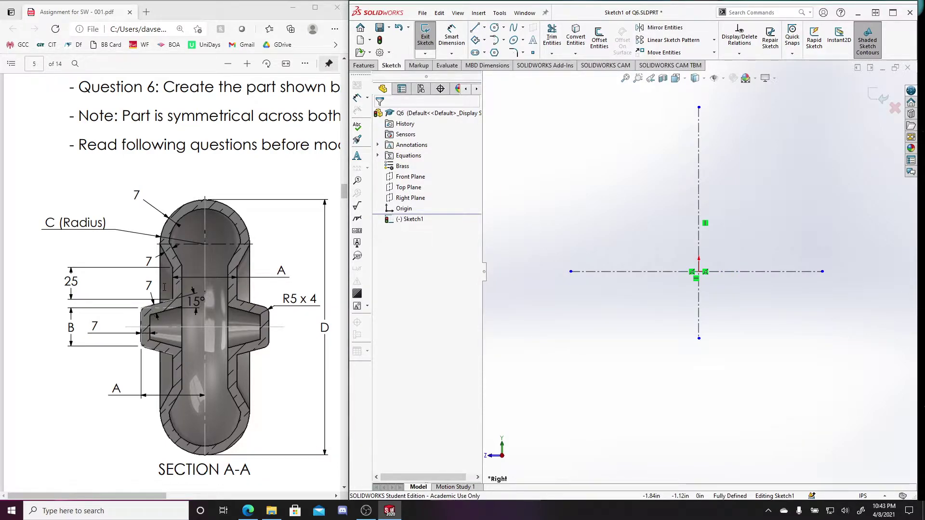
Draw a vertical, sloped, vertical and angled line chain up from the horizontal centerline.
click(475, 28)
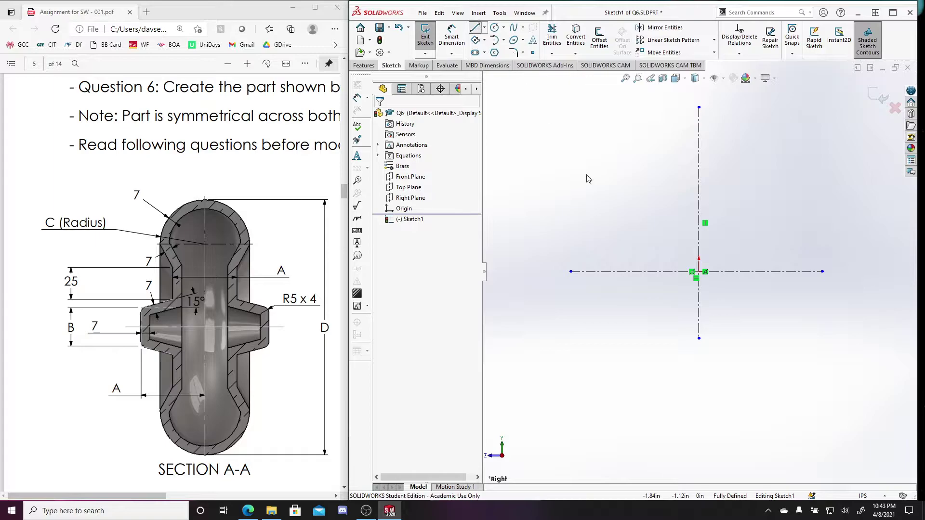
click(578, 271)
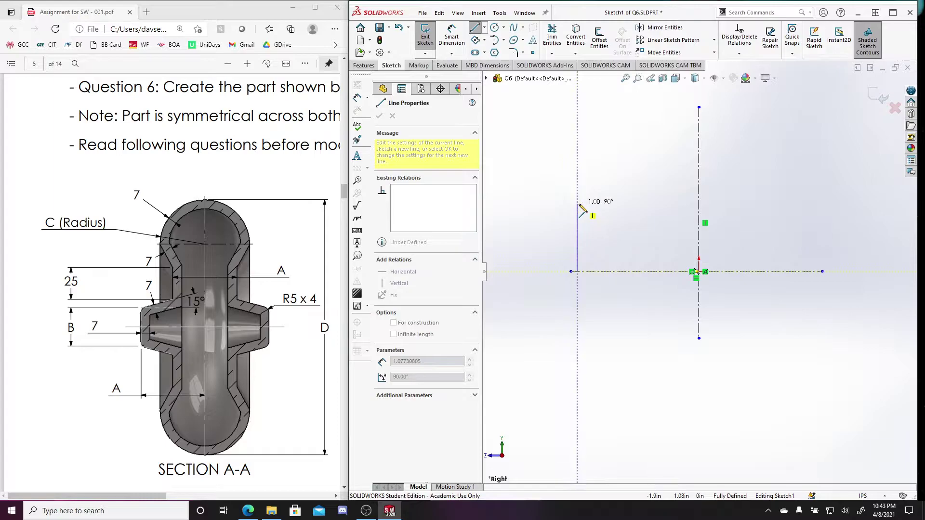
click(578, 213)
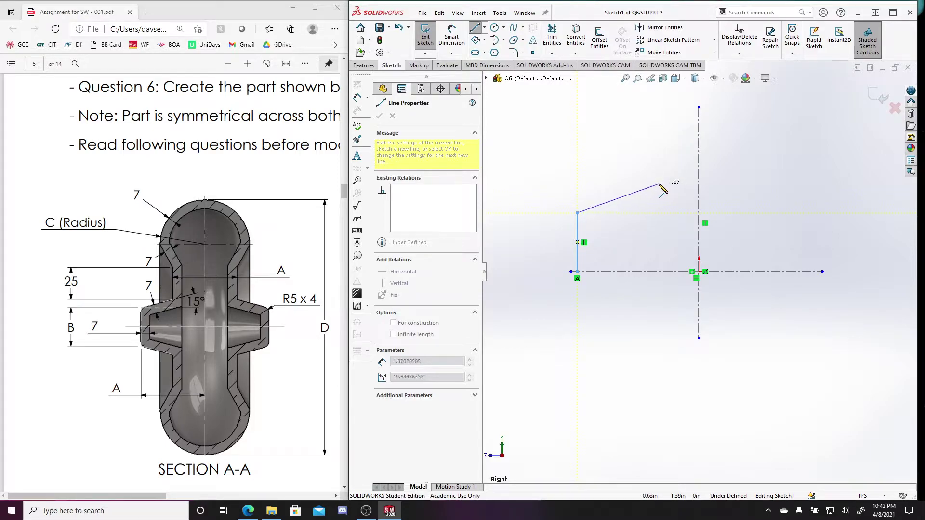
click(643, 189)
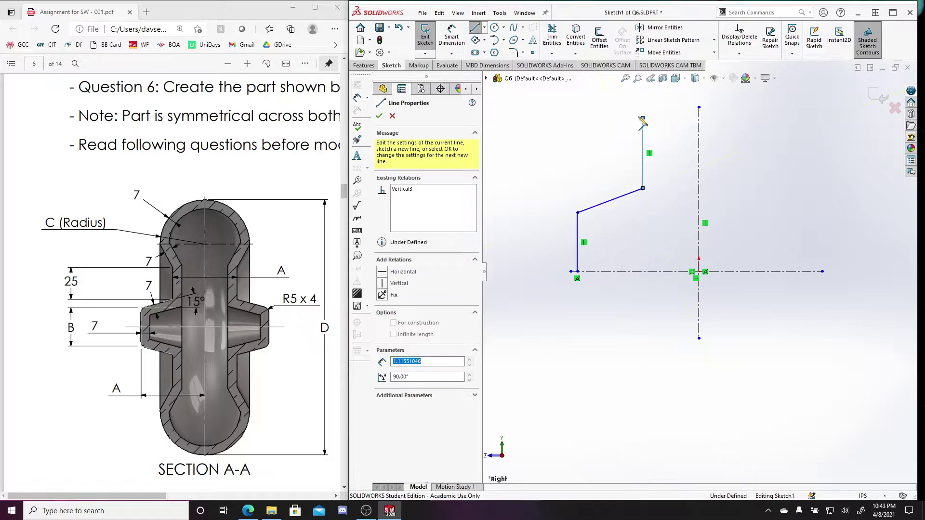
click(644, 118)
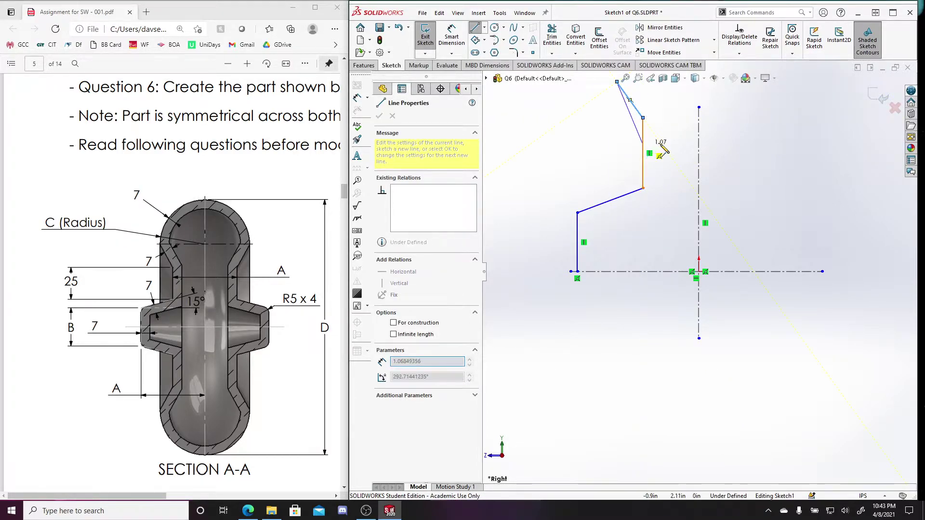
click(617, 81)
scroll(626, 87, up, 2)
scroll(672, 149, up, 2)
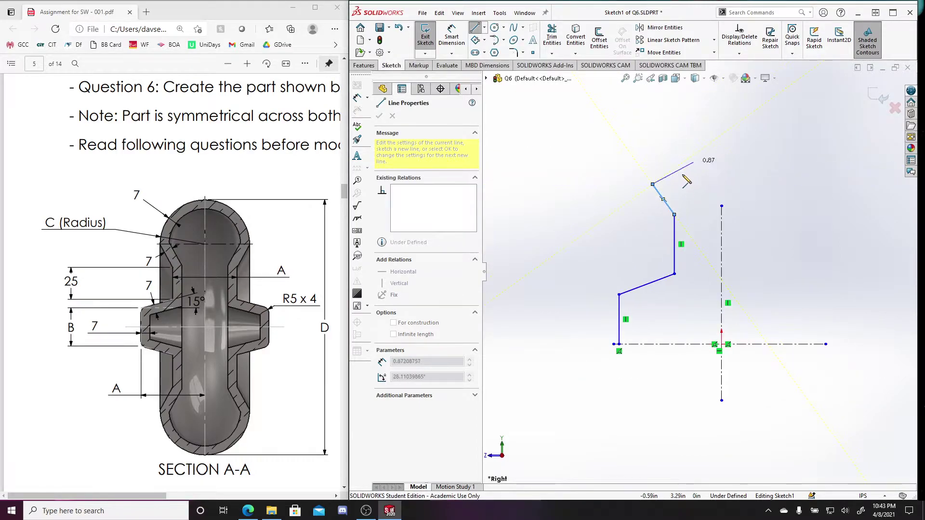
key(Escape)
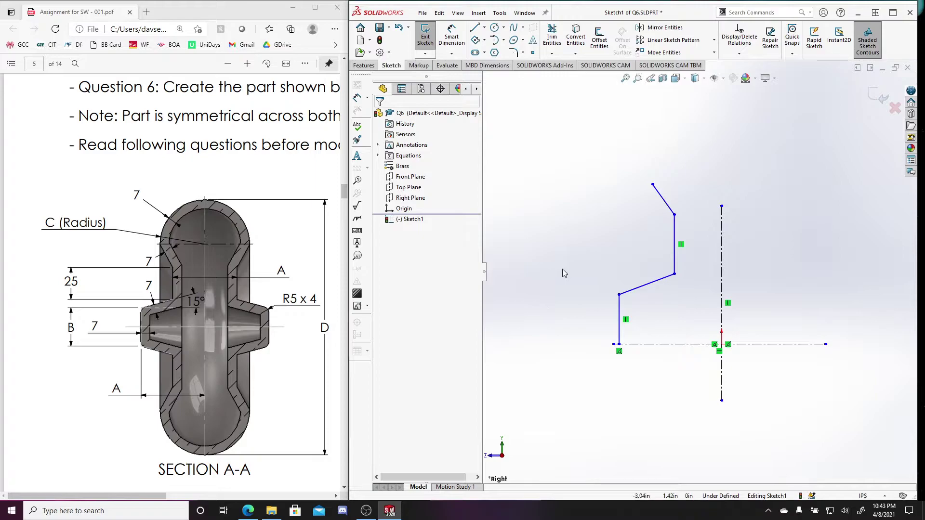
Begin a height dimension on a profile corner, then cancel it.
key(d)
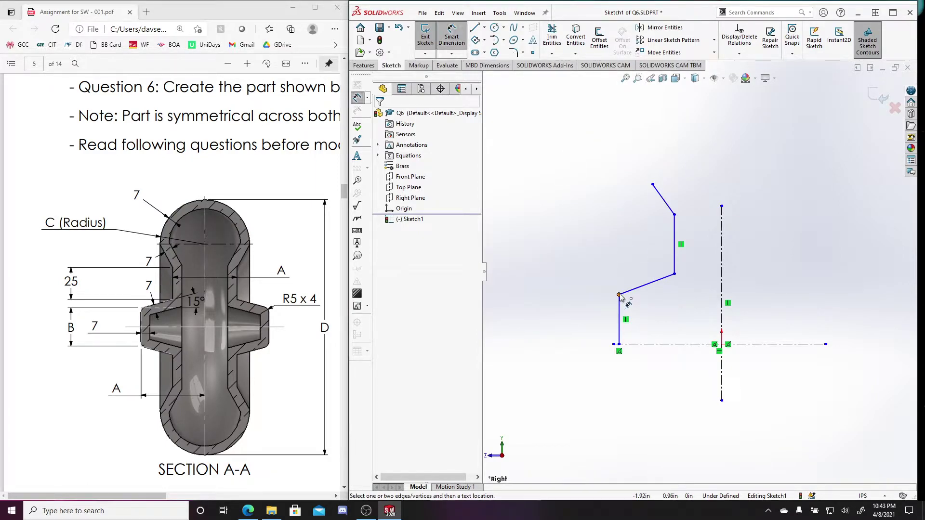
click(619, 296)
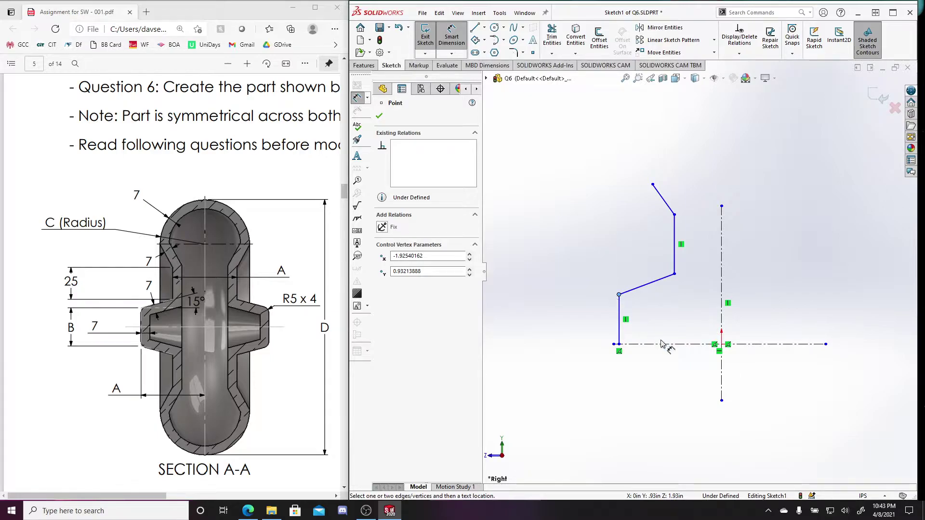
click(639, 344)
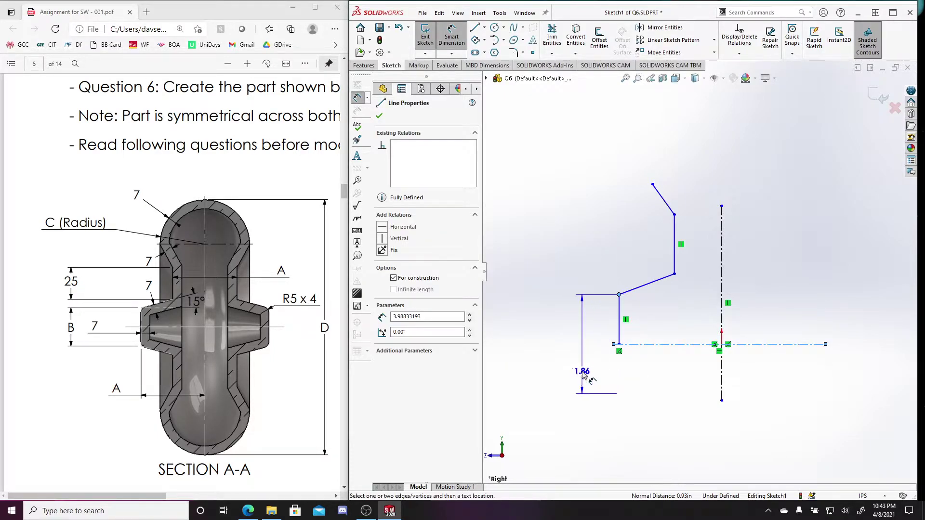
key(Escape)
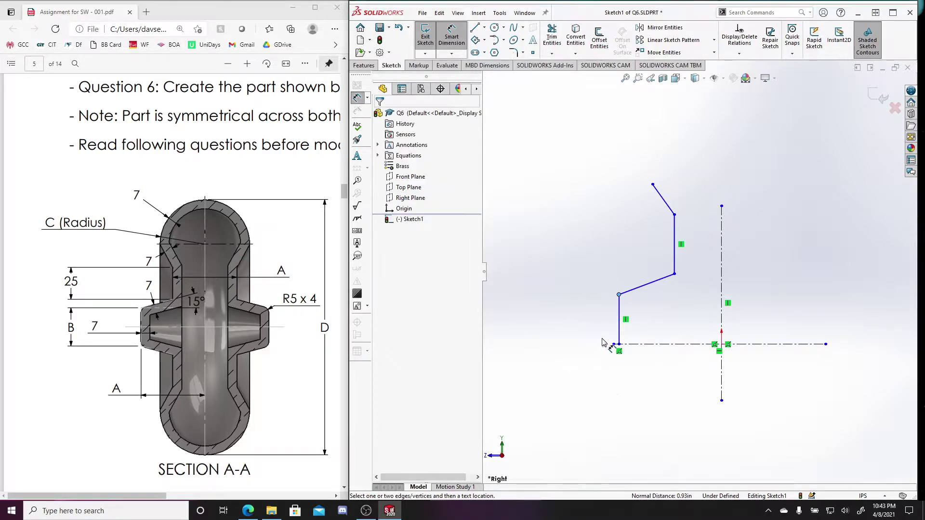
Switch the document units from IPS to MMGS and exit Sketch1.
scroll(245, 293, down, 10)
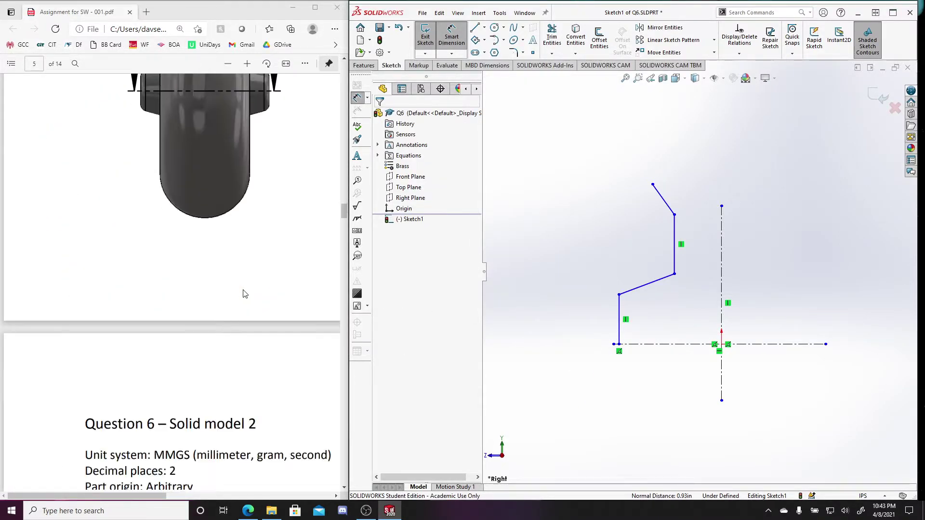
click(866, 500)
click(848, 457)
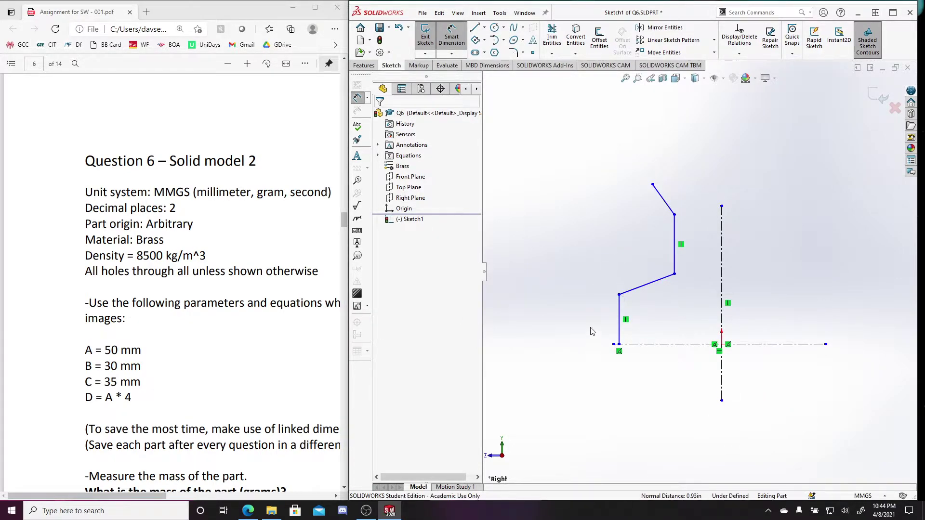
click(426, 34)
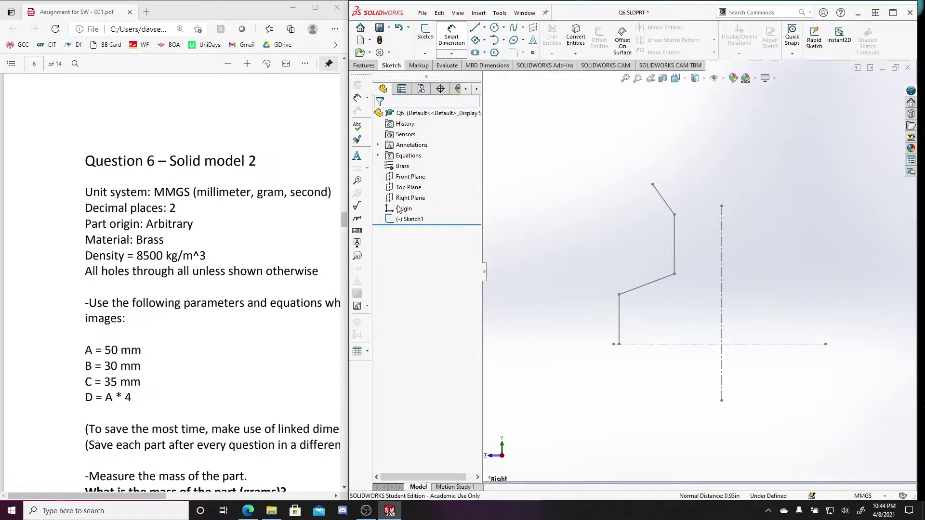
Edit Sketch1 and dimension the lower step's diameter as =B, giving 30 mm.
click(410, 219)
click(426, 190)
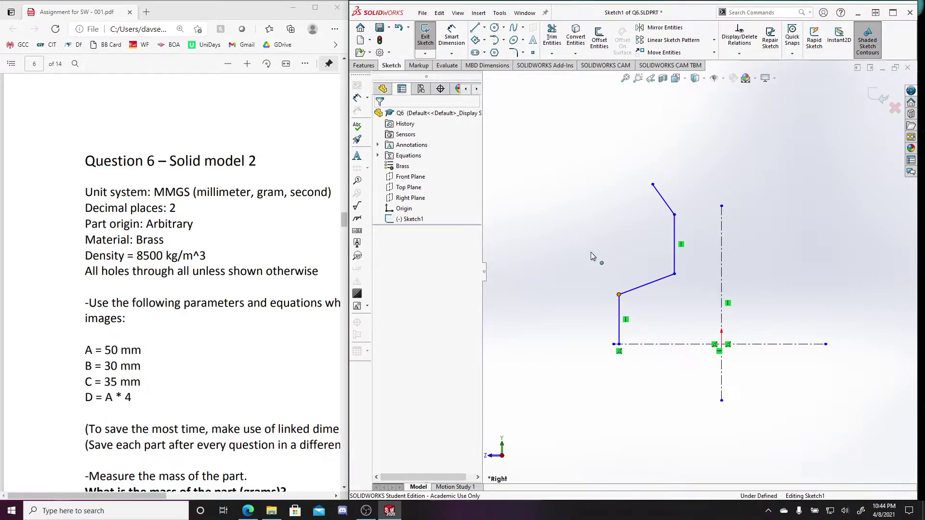
click(452, 36)
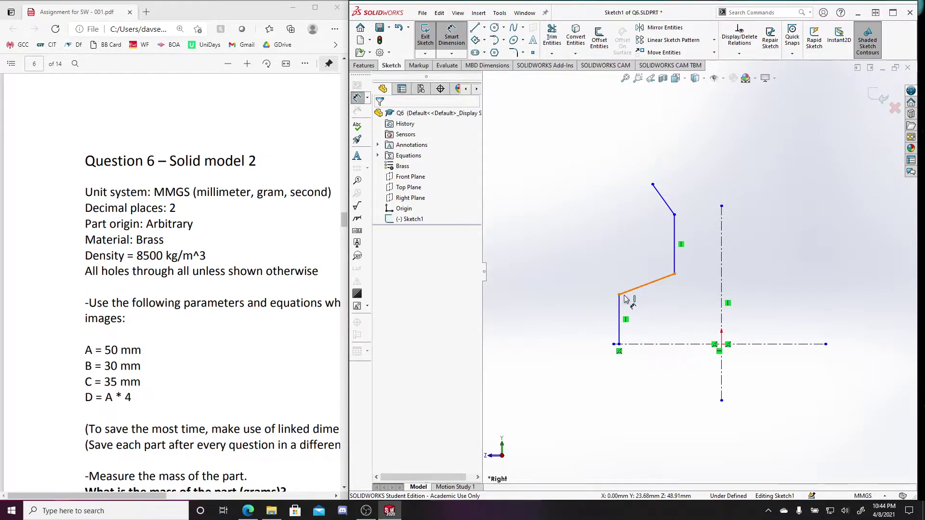
click(619, 294)
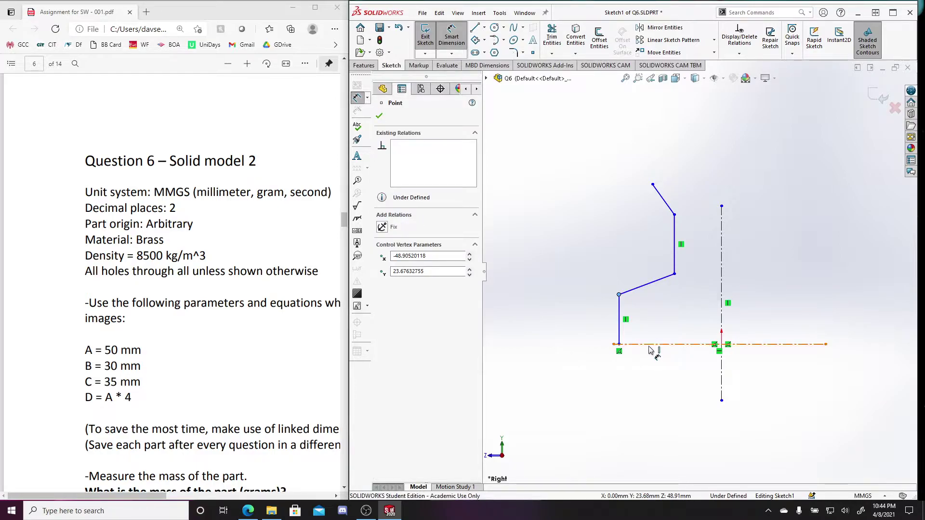
click(628, 357)
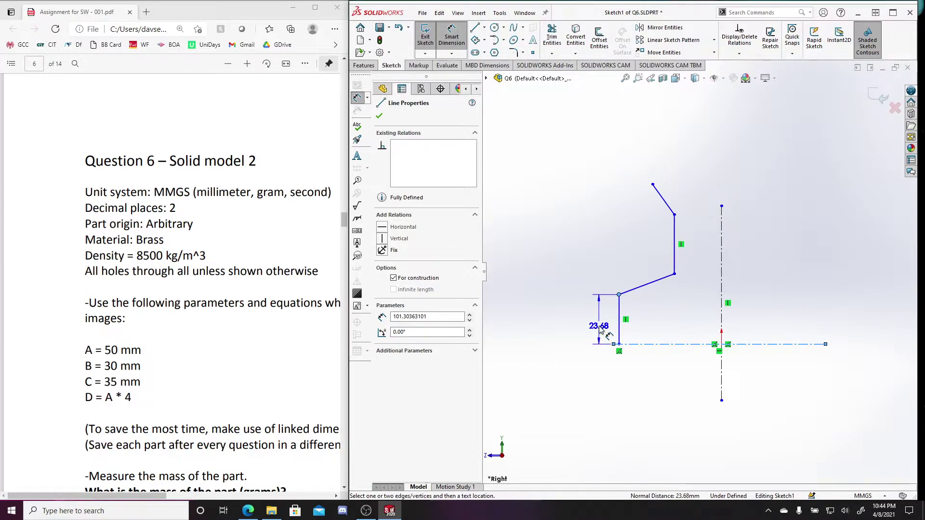
click(599, 373)
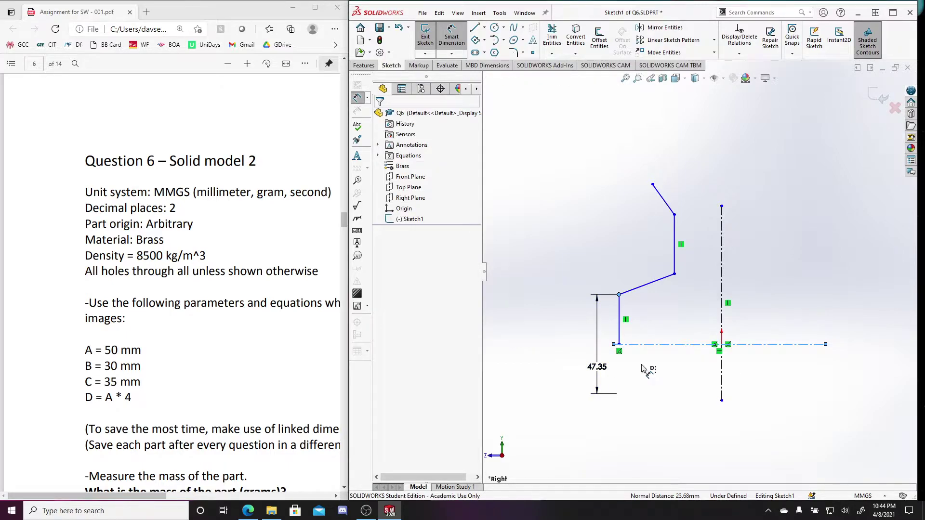
scroll(205, 322, up, 10)
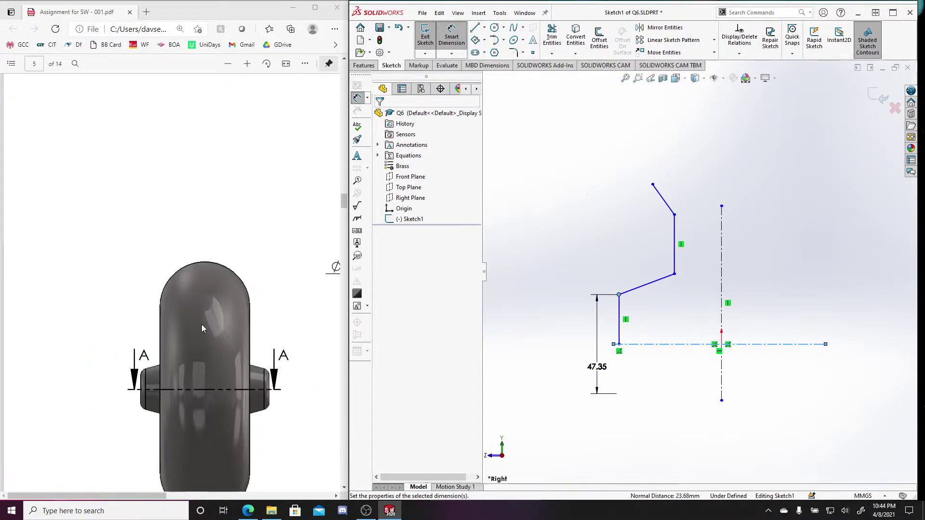
scroll(202, 325, up, 5)
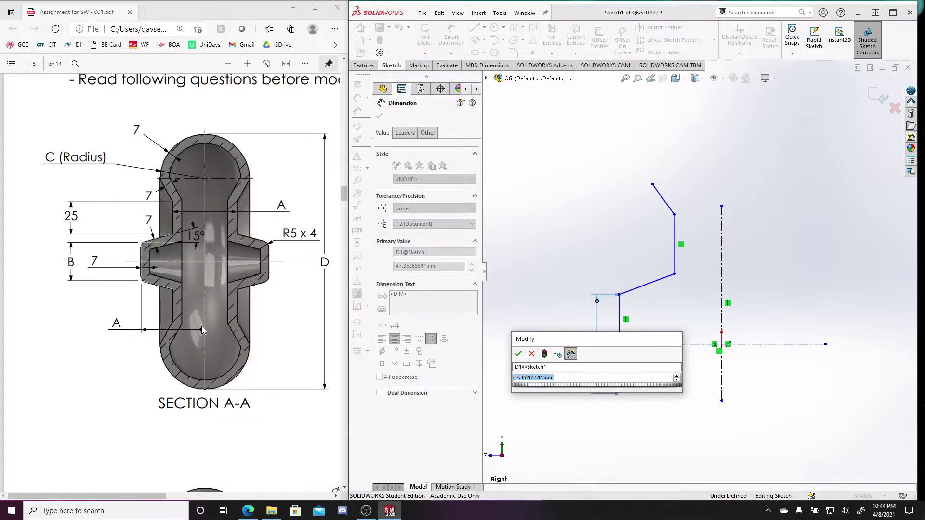
text(=)
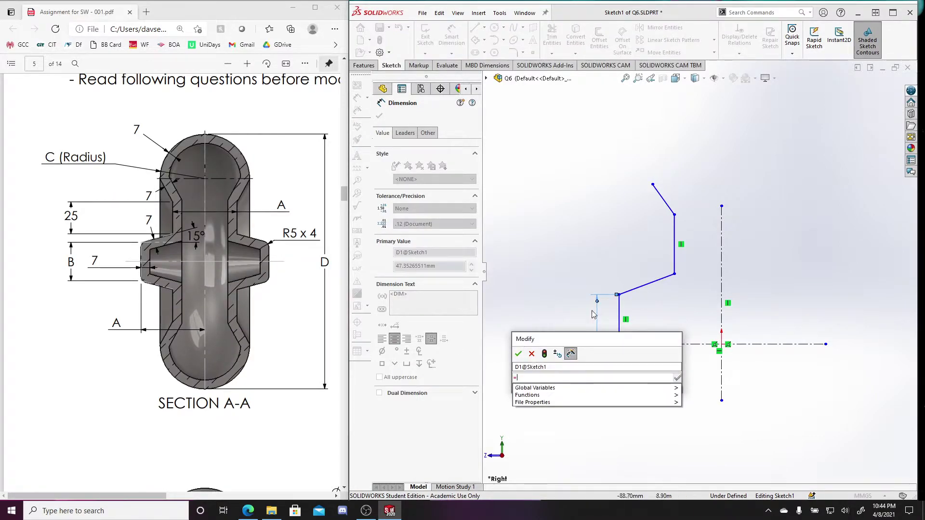
mouse_move(676, 391)
click(702, 399)
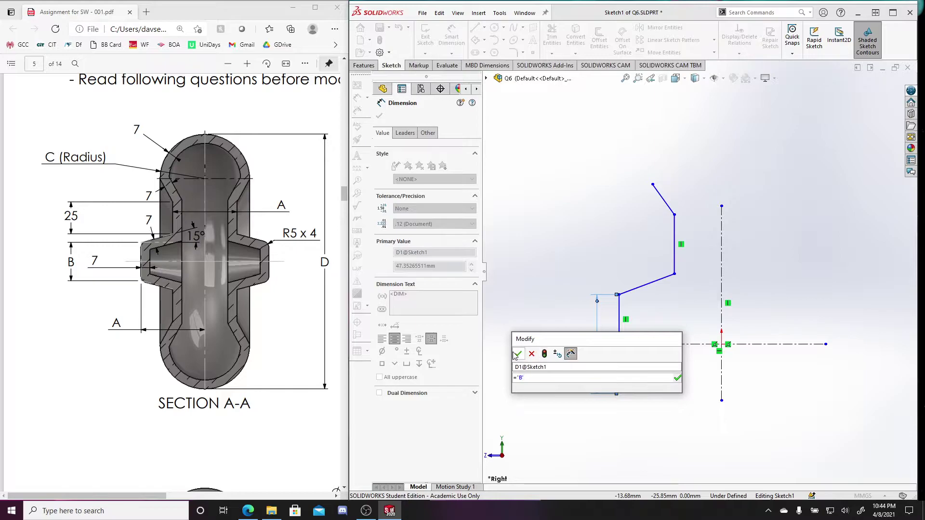
key(Return)
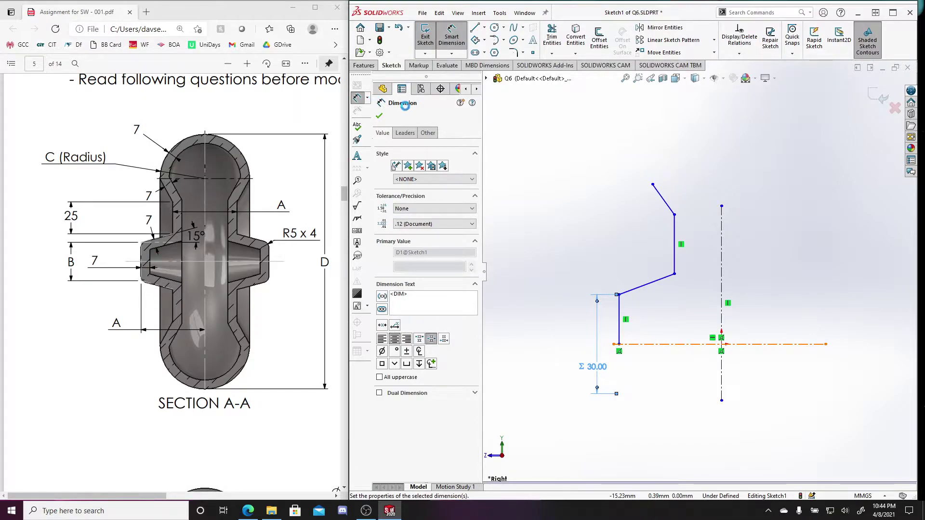
click(487, 30)
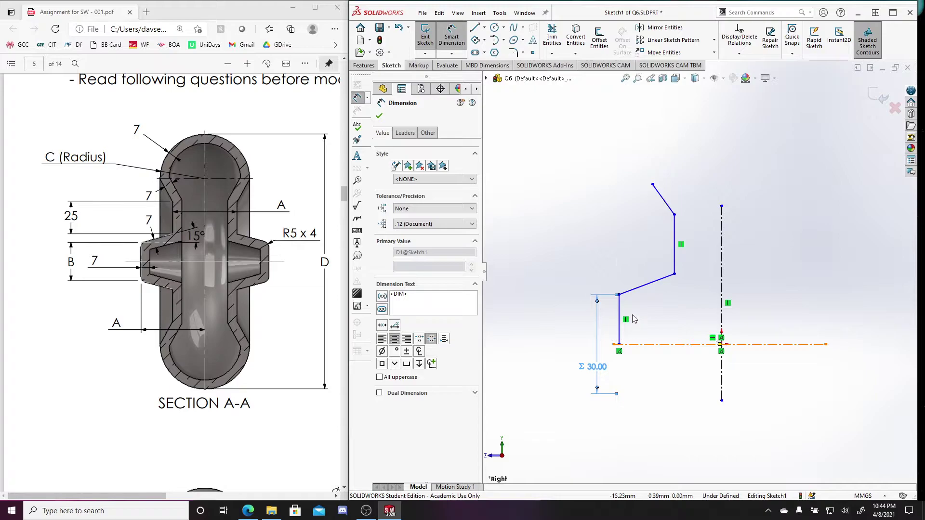
Draw a short horizontal centerline from the slanted line's lower end.
click(619, 295)
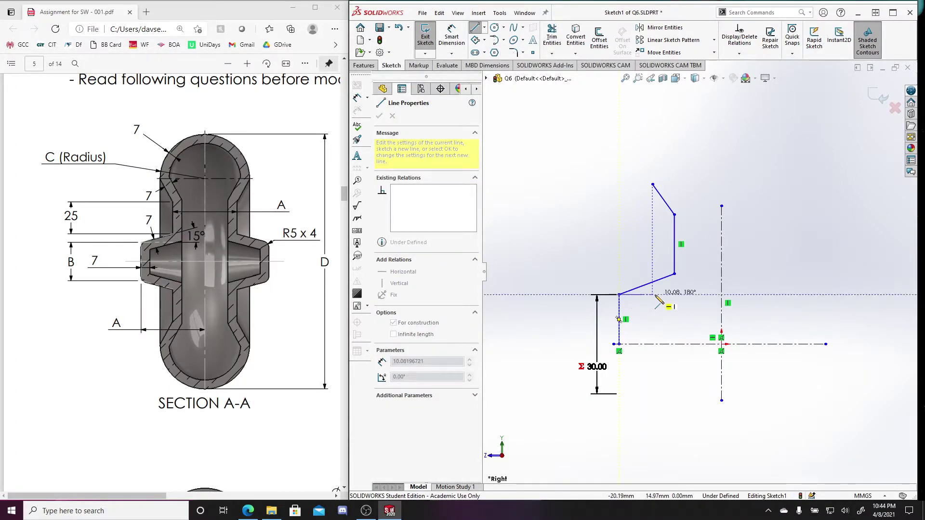
click(684, 295)
key(Escape)
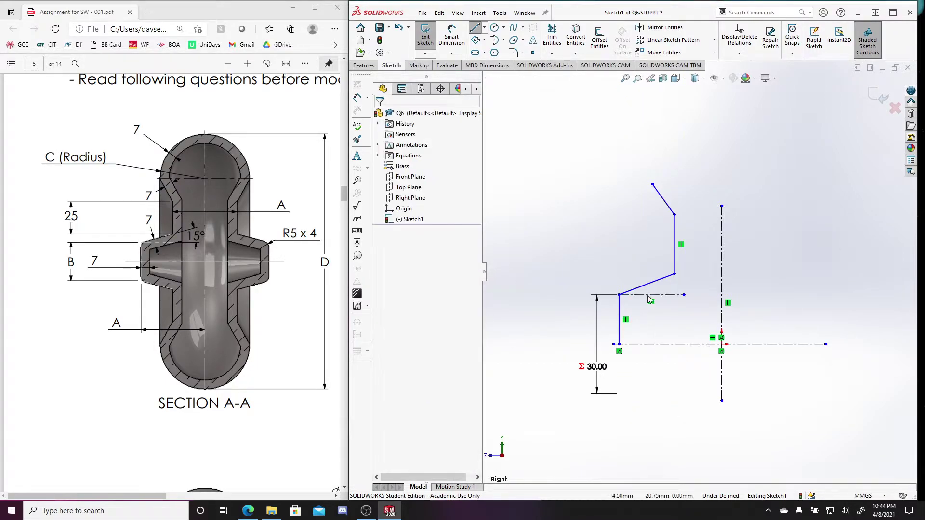
Dimension the angle between the slant and the new centerline to 15°.
key(d)
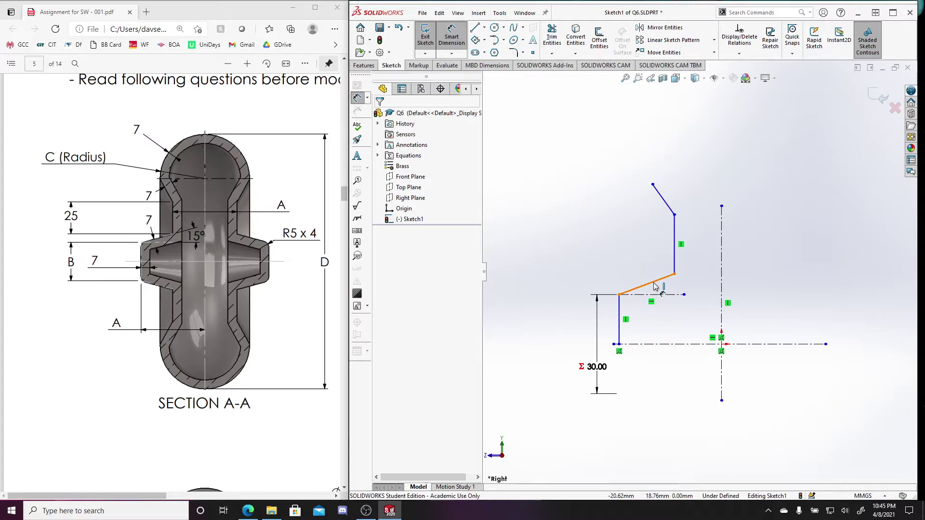
click(649, 283)
click(659, 294)
click(662, 292)
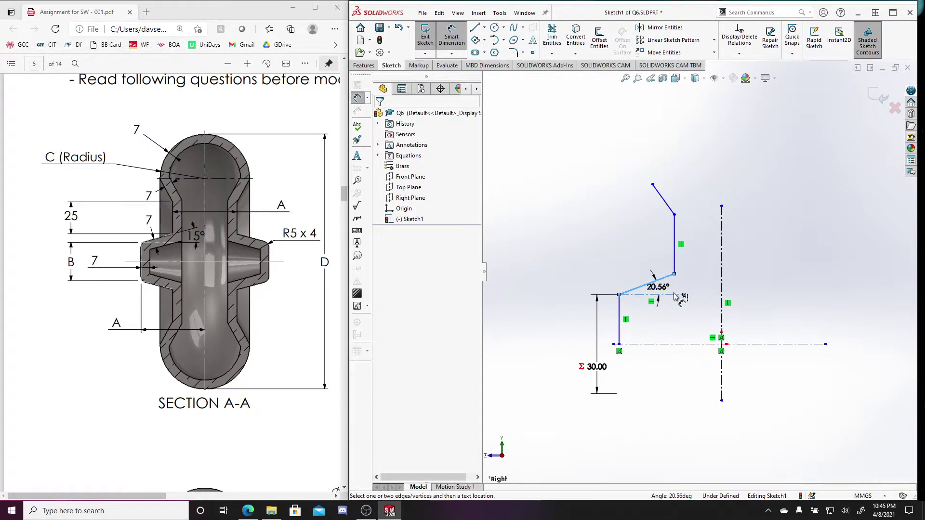
click(677, 297)
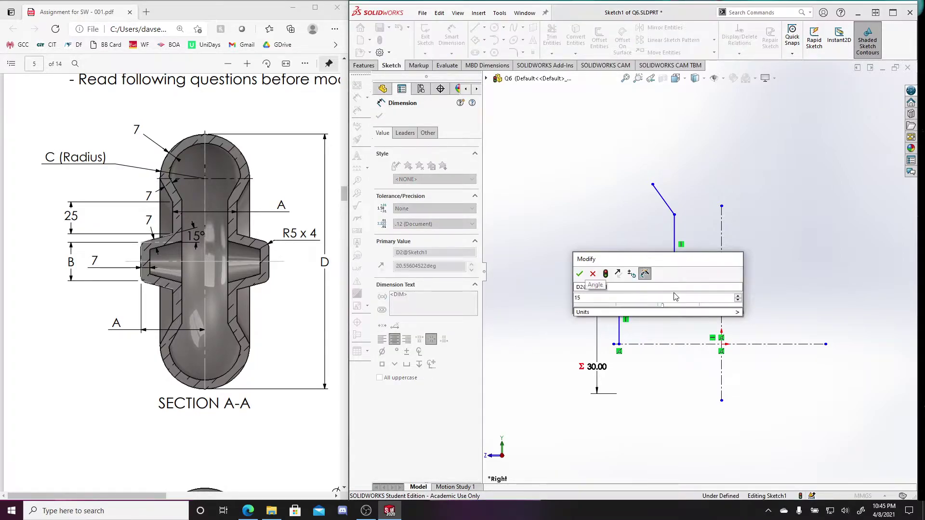
text(15)
key(Return)
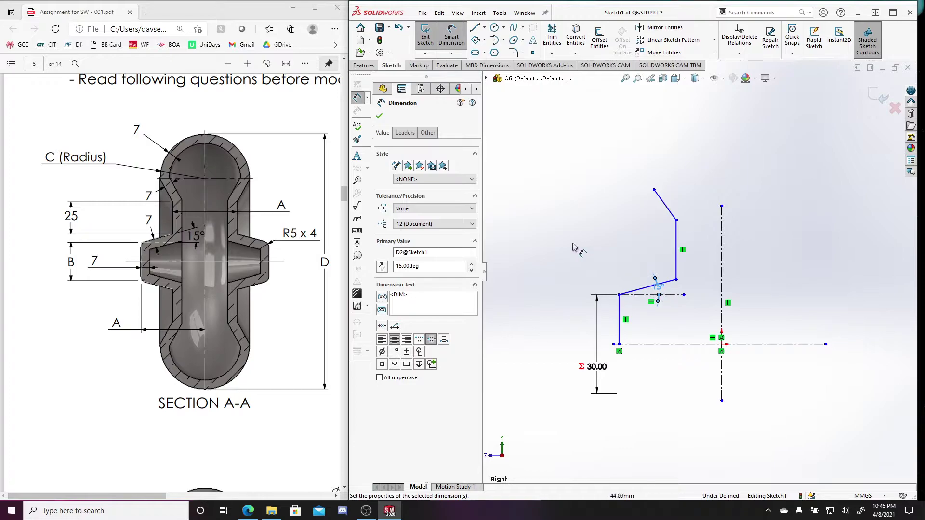
Dimension the upper vertical profile line to 25 mm instead of 17.95 mm.
click(614, 259)
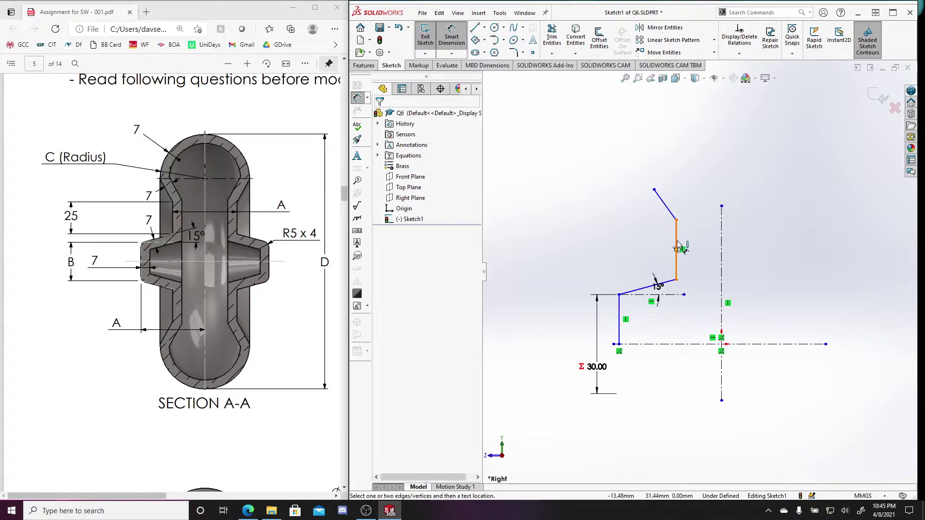
click(646, 251)
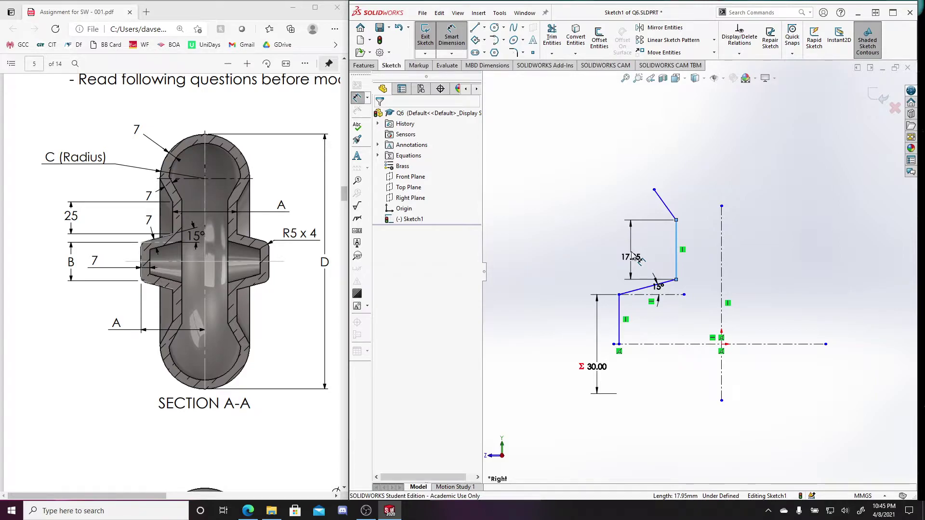
click(638, 259)
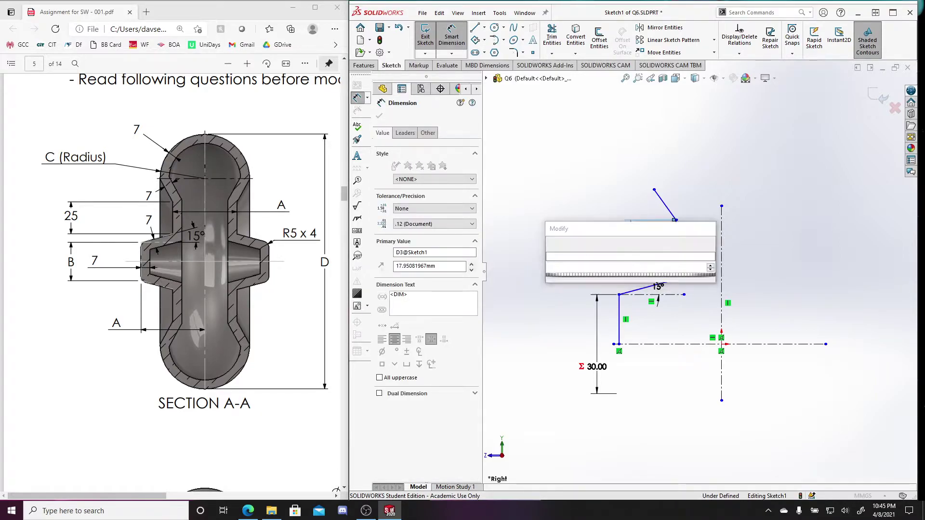
text(25)
key(Escape)
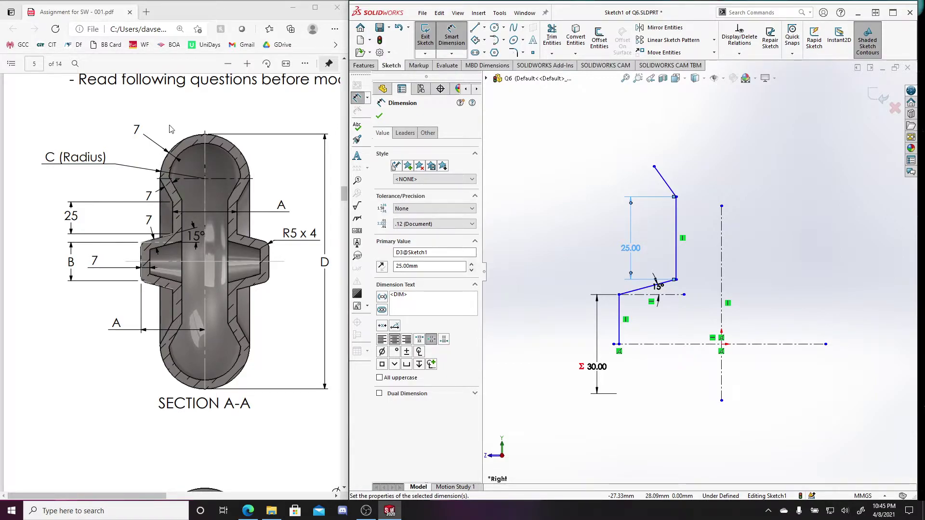
Select the half-profile without Line7 and mirror it across the vertical centerline.
click(603, 157)
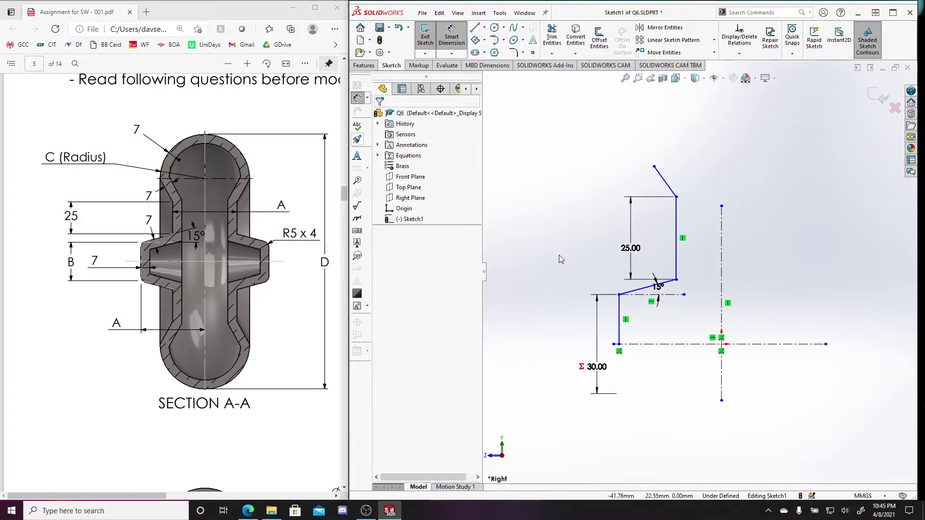
mouse_move(534, 129)
mouse_down()
mouse_move(584, 206)
mouse_move(746, 396)
mouse_move(753, 422)
mouse_move(797, 405)
mouse_up()
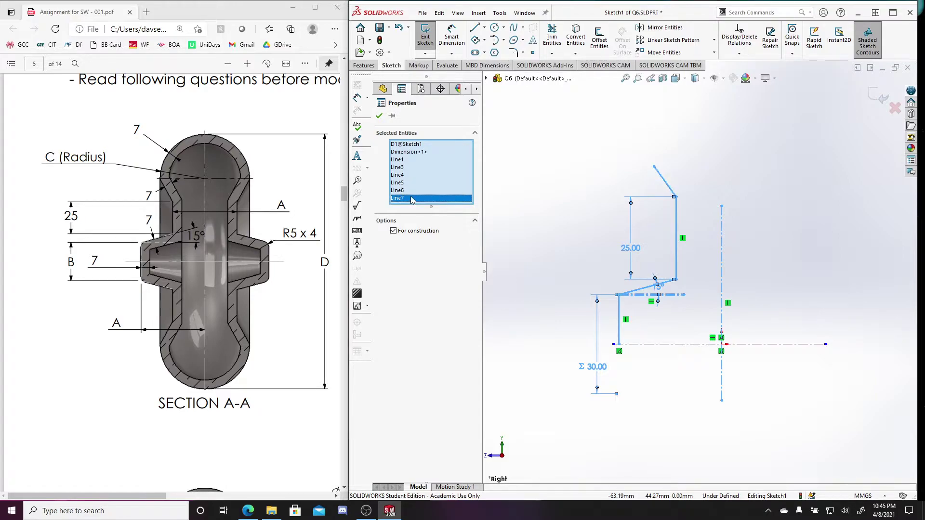
key(Delete)
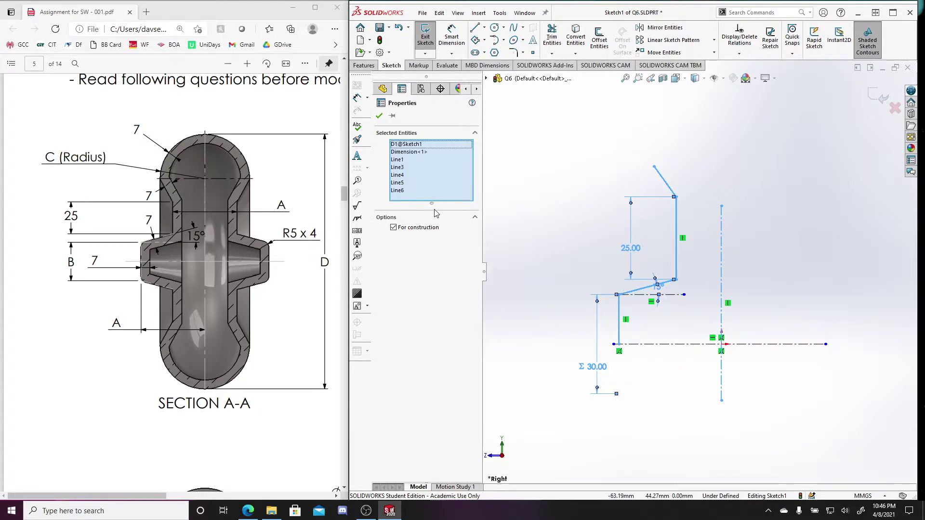
key(Escape)
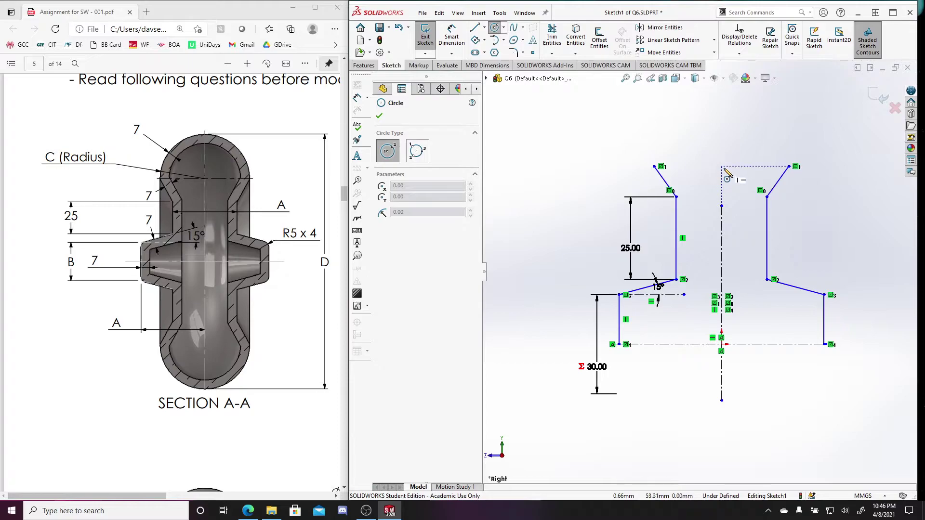
Draw a circle of radius 20.37 centred on the top of the centerline.
click(722, 167)
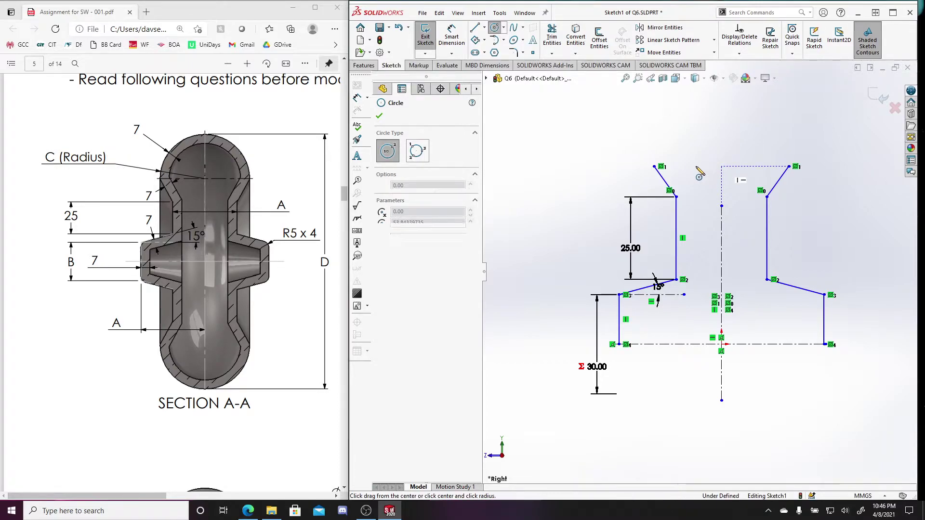
click(655, 168)
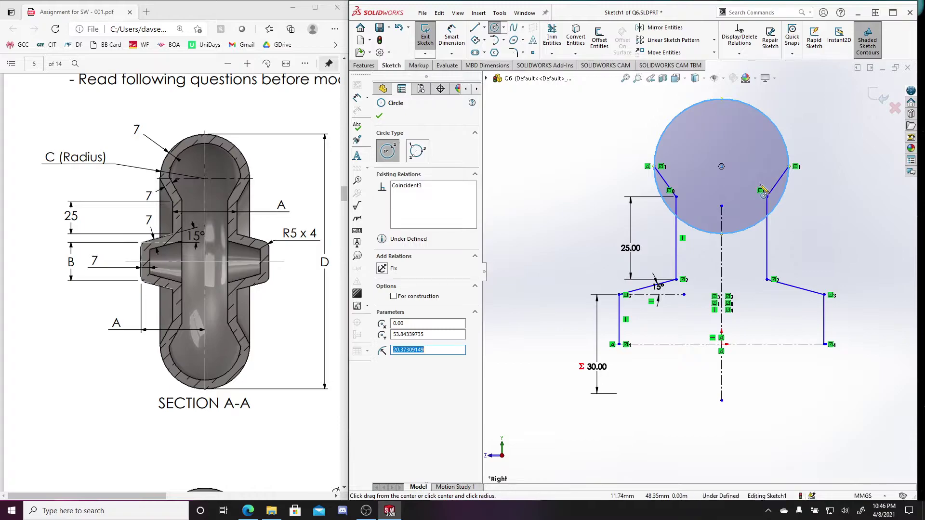
key(Escape)
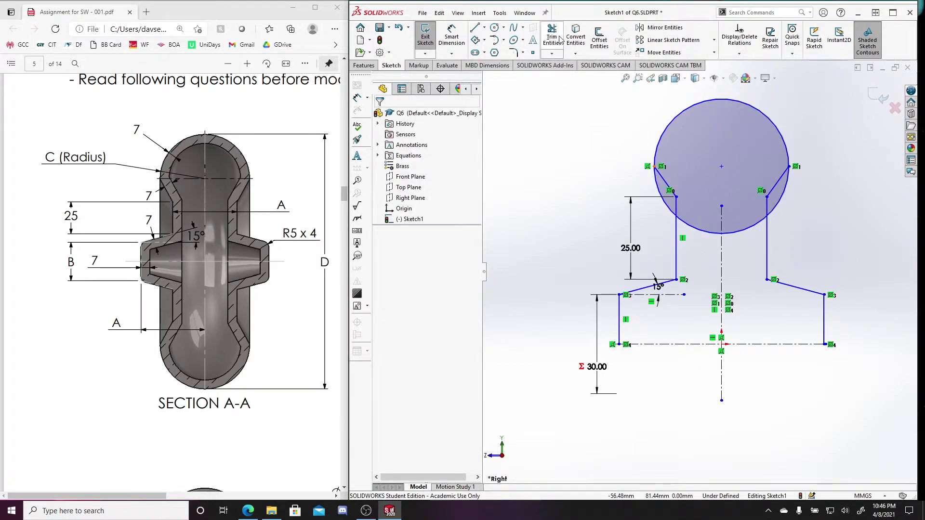
Trim the circle's lower and side segments so only the upper arc joins the angled lines.
click(559, 40)
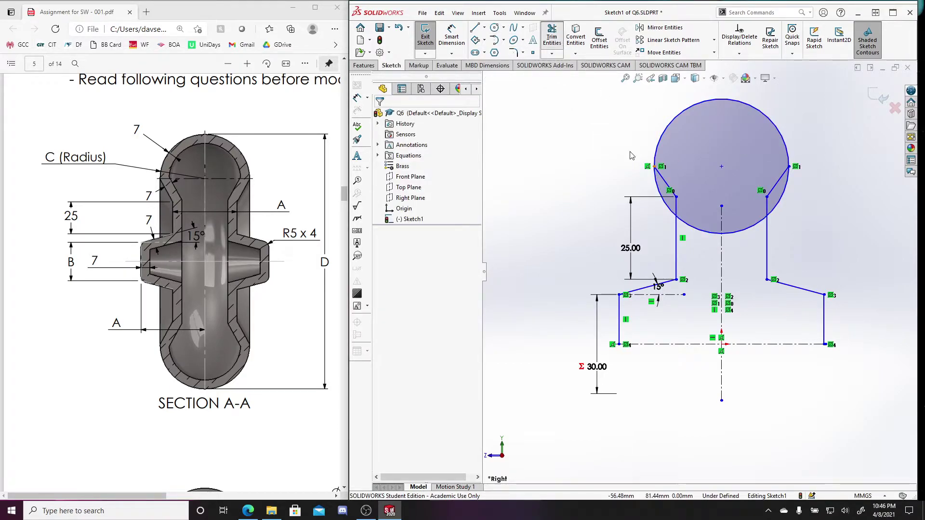
click(657, 189)
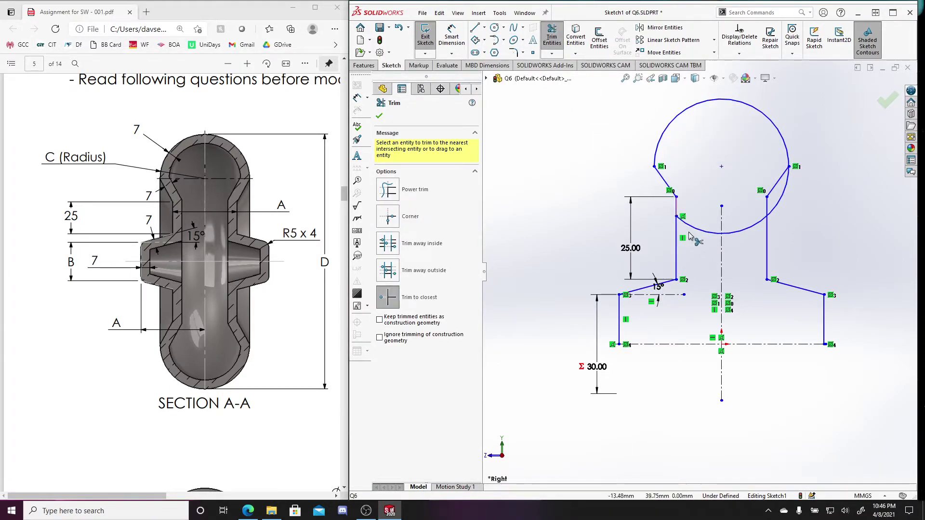
click(745, 232)
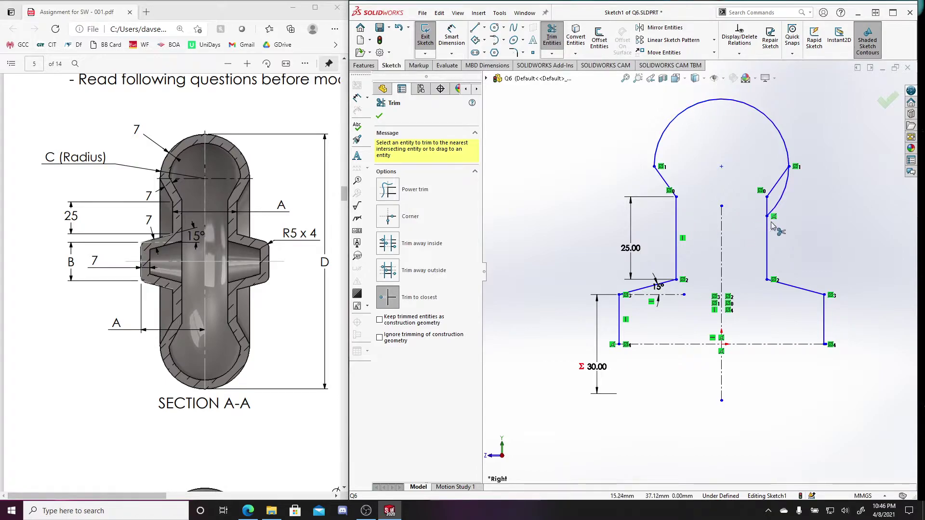
click(788, 194)
key(Escape)
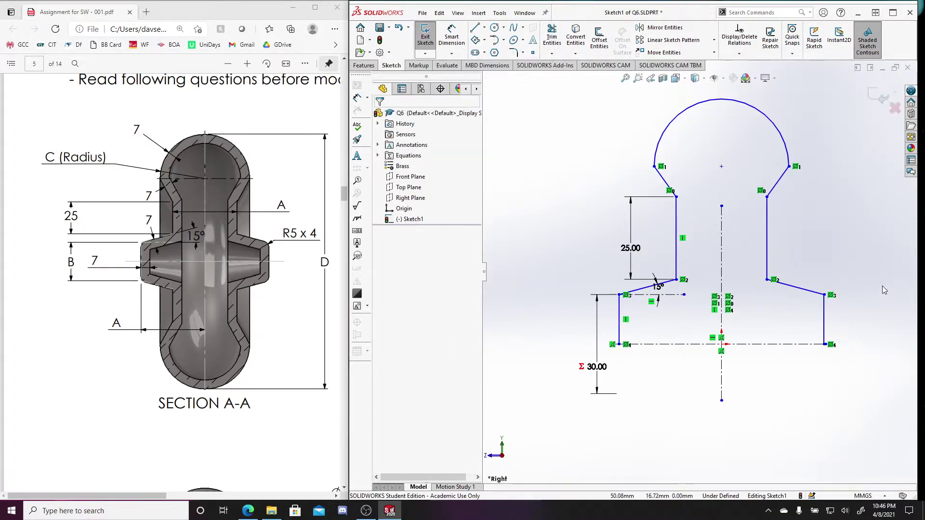
Dimension the left vertical line to the centreline as =A, giving 50.00.
key(d)
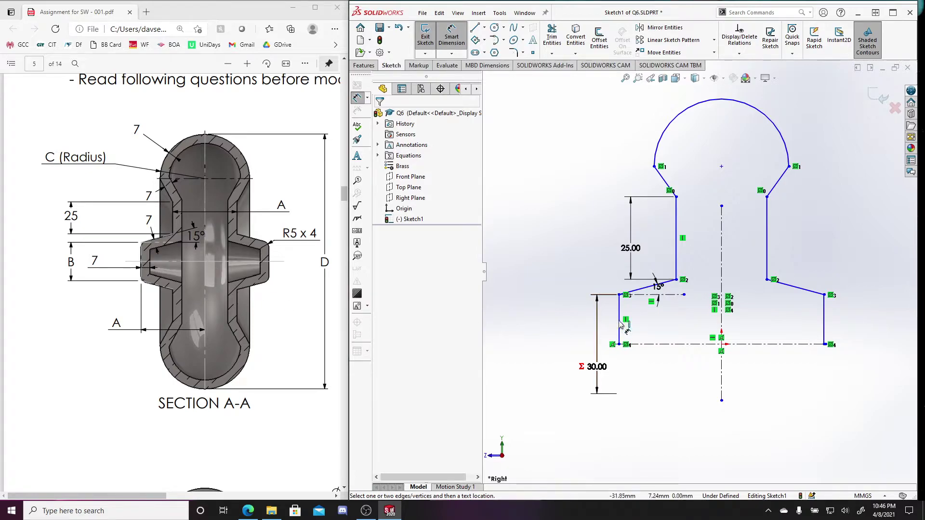
click(721, 317)
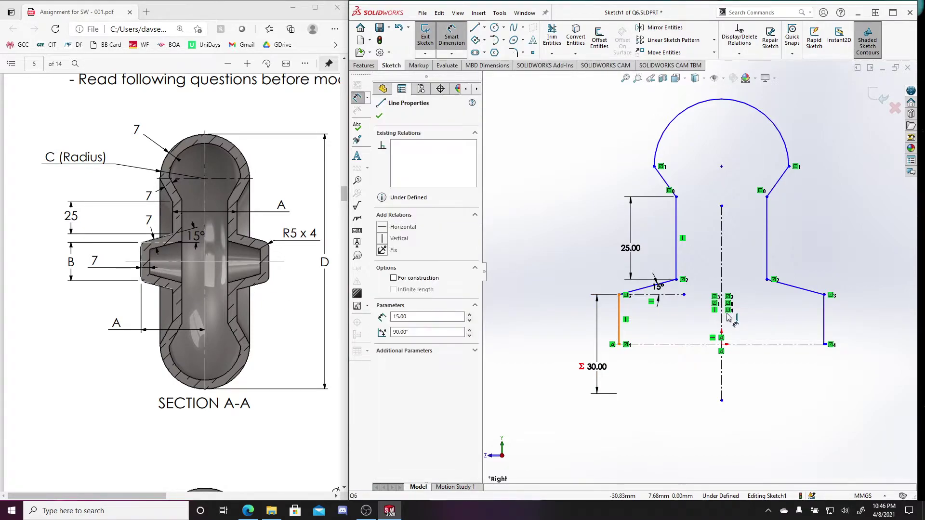
click(619, 320)
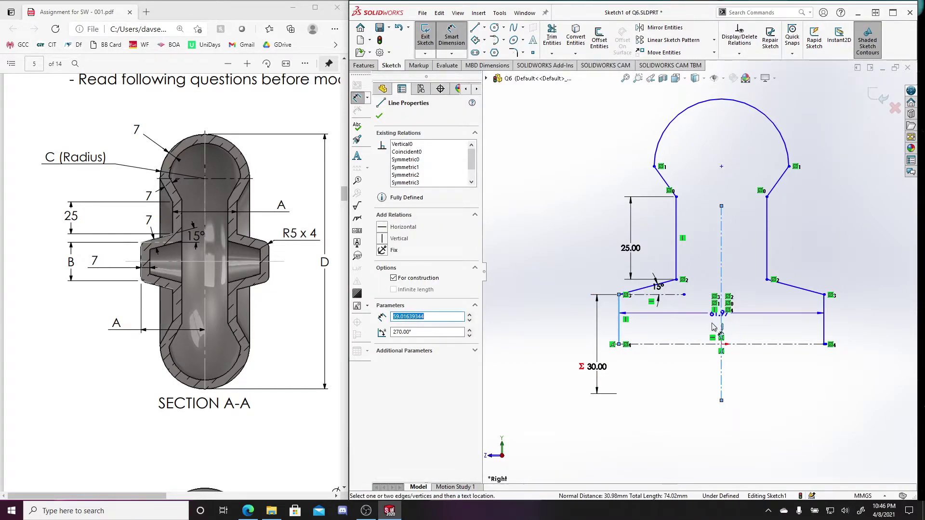
click(665, 393)
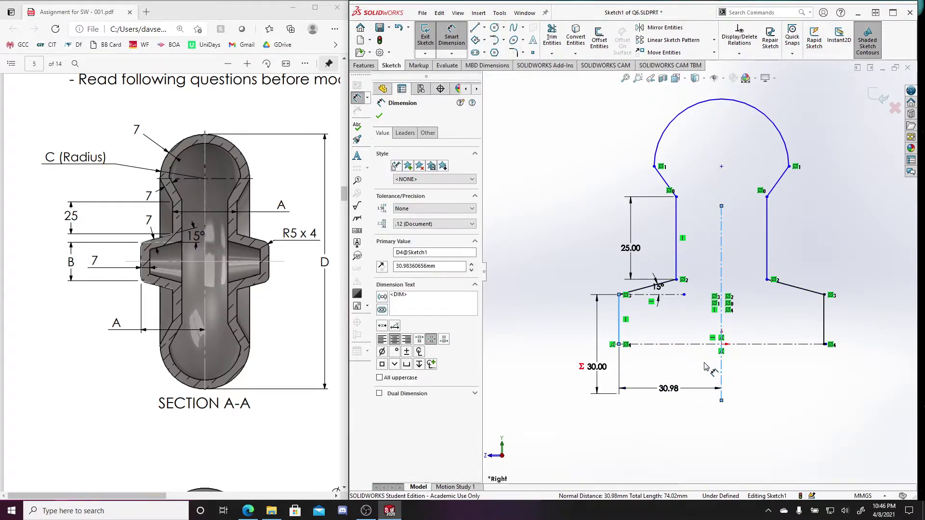
text(=)
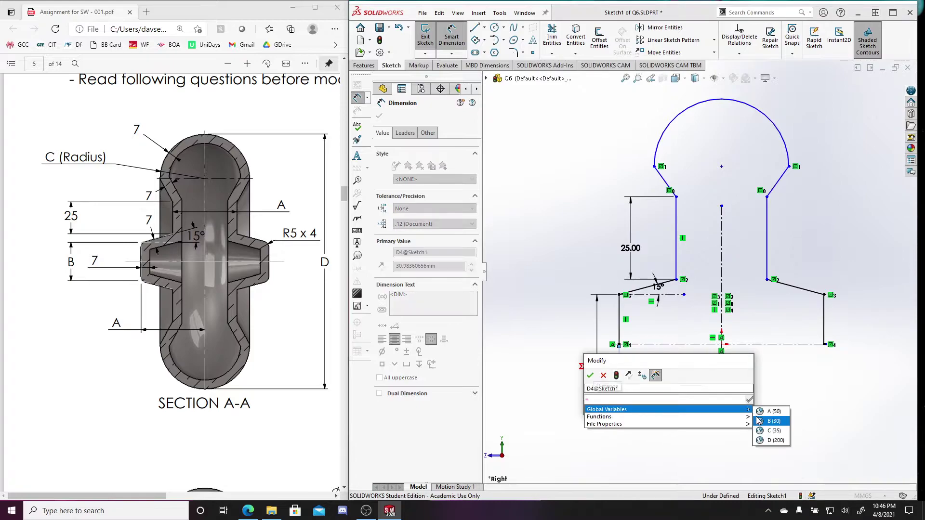
click(757, 409)
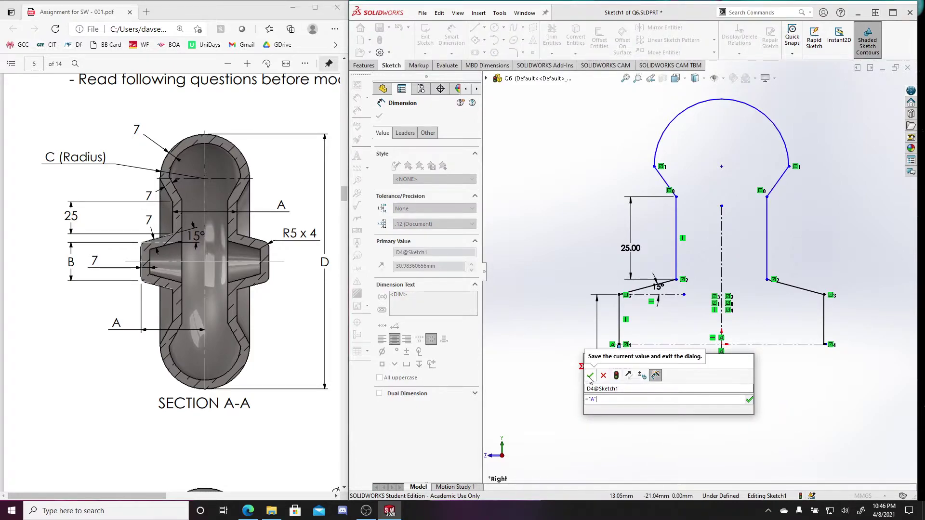
click(749, 399)
key(Return)
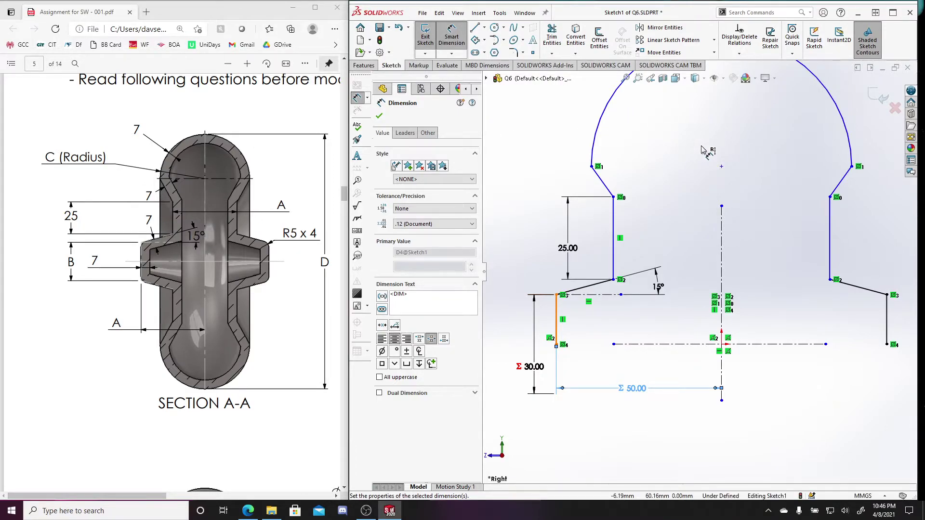
Dimension the top arc's radius as global variable C, making it R35.00.
scroll(703, 150, up, 2)
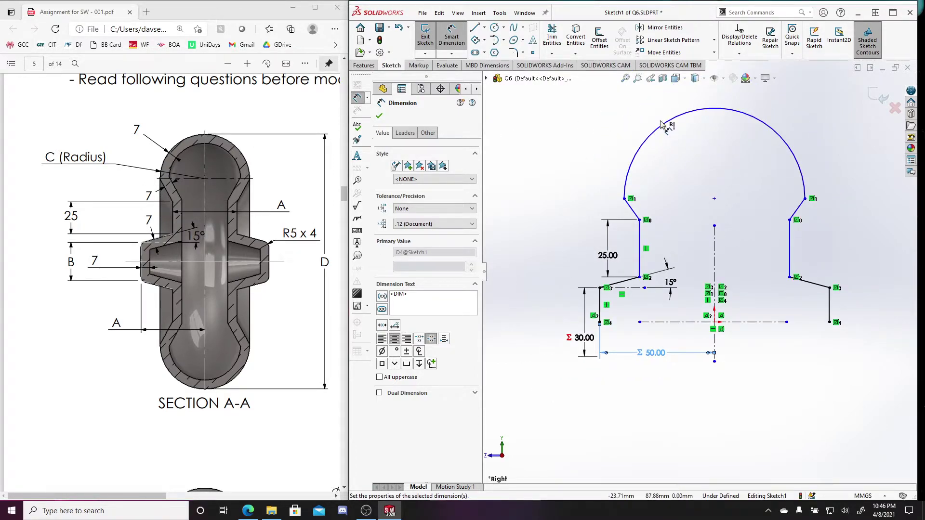
click(588, 129)
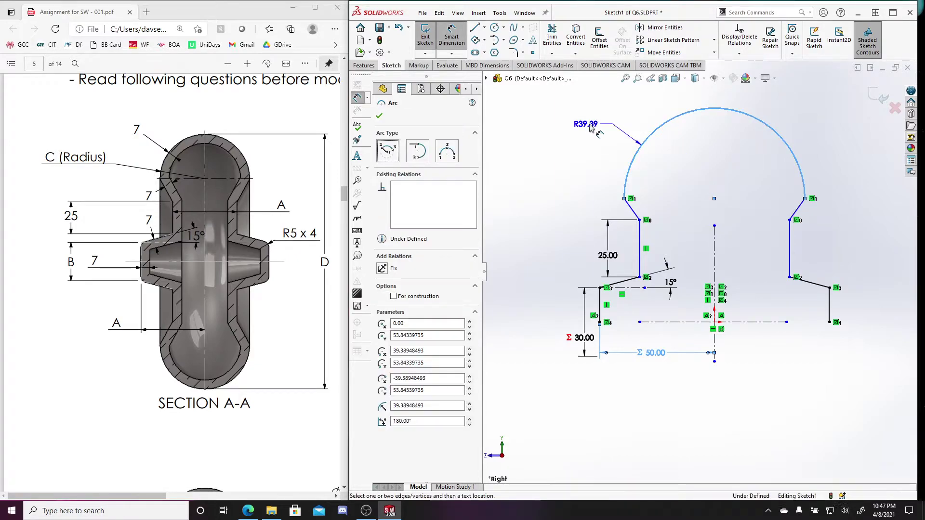
click(613, 134)
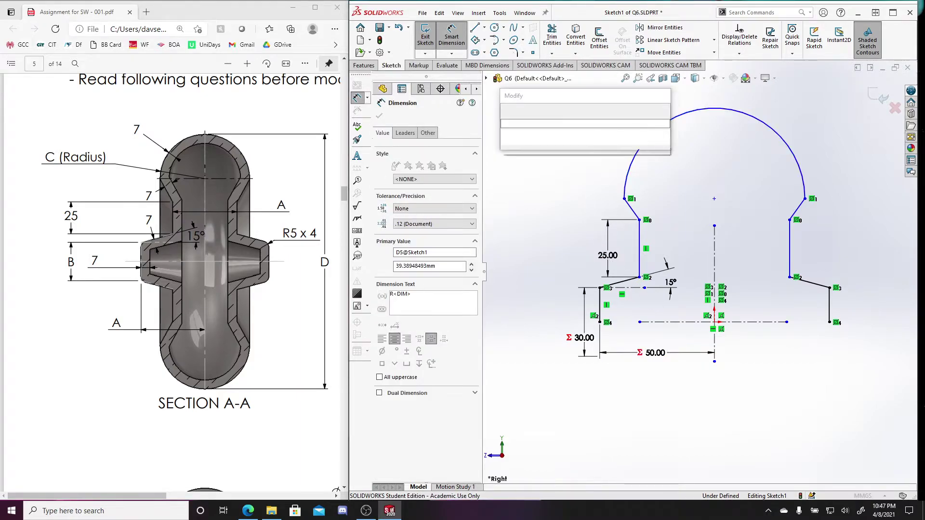
text(="C)
key(Return)
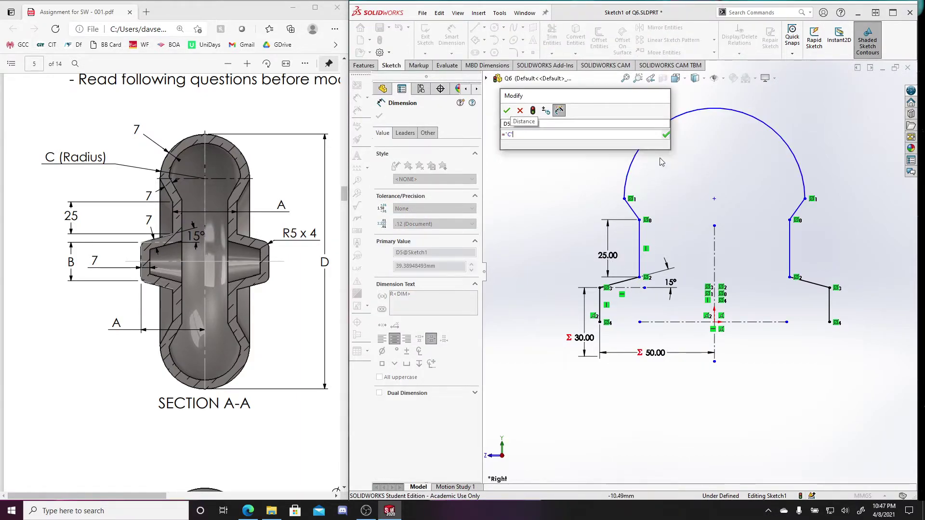
key(Return)
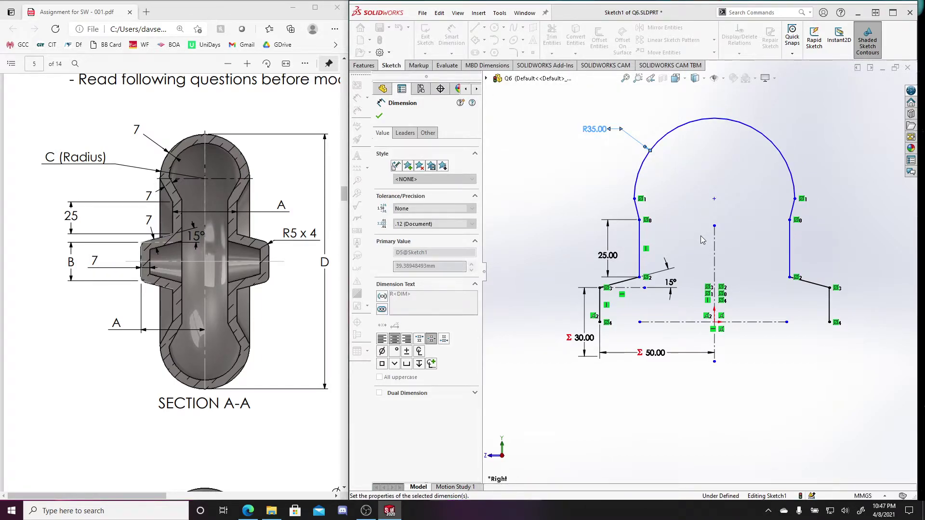
click(585, 115)
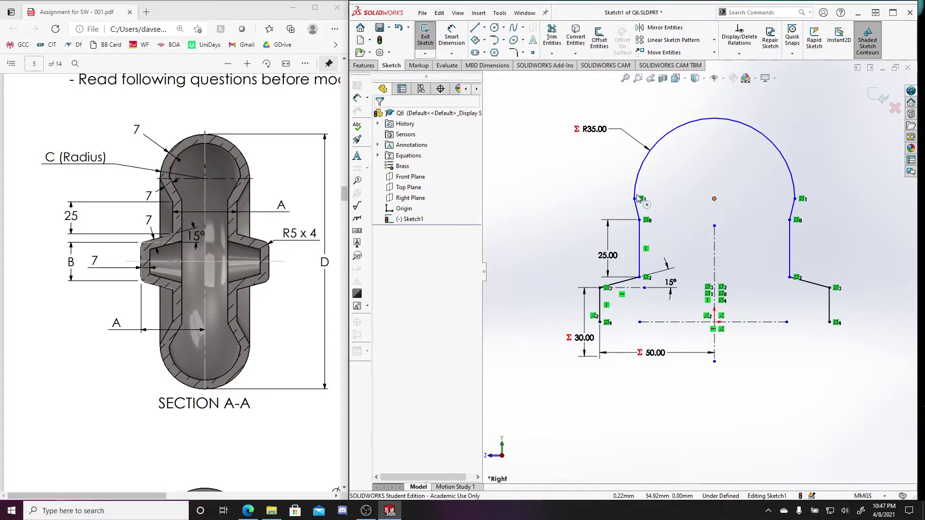
Make the arc's left endpoint horizontal with its centre and drag the inner walls toward the centreline.
click(636, 198)
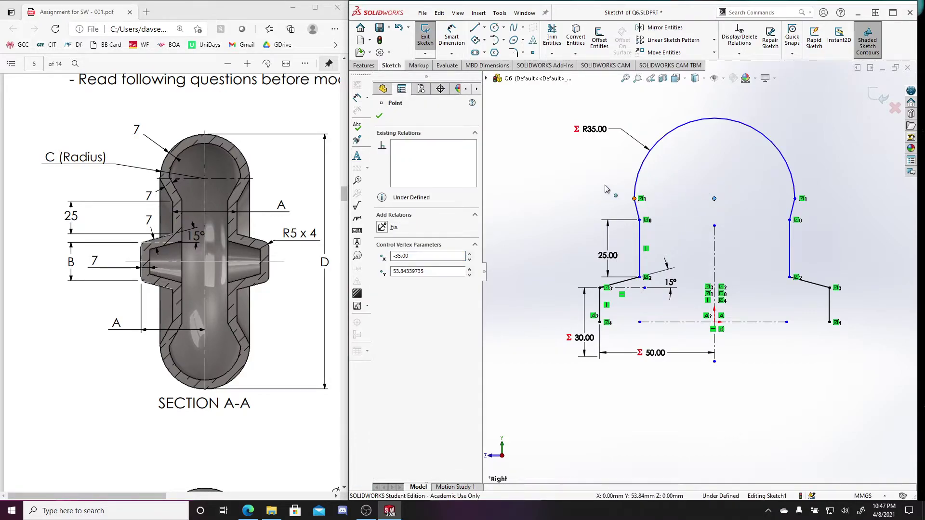
ctrl+click(714, 198)
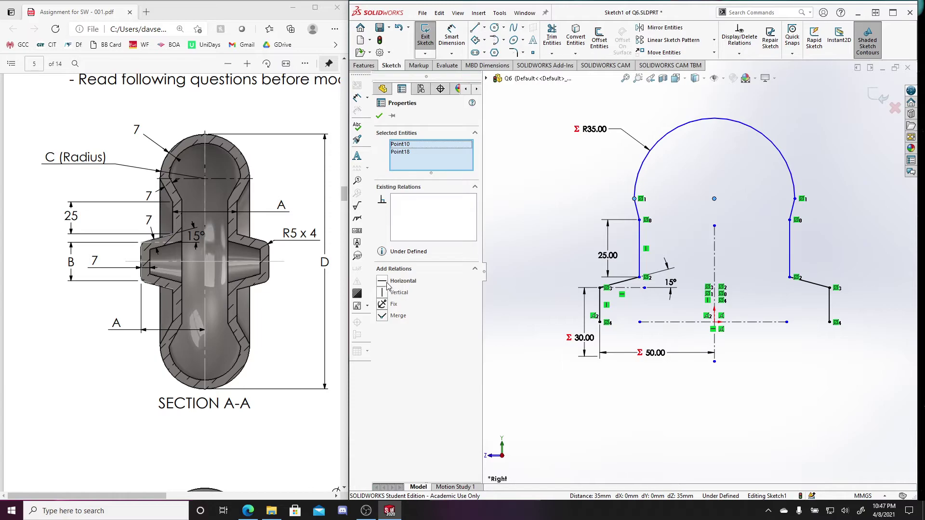
click(378, 117)
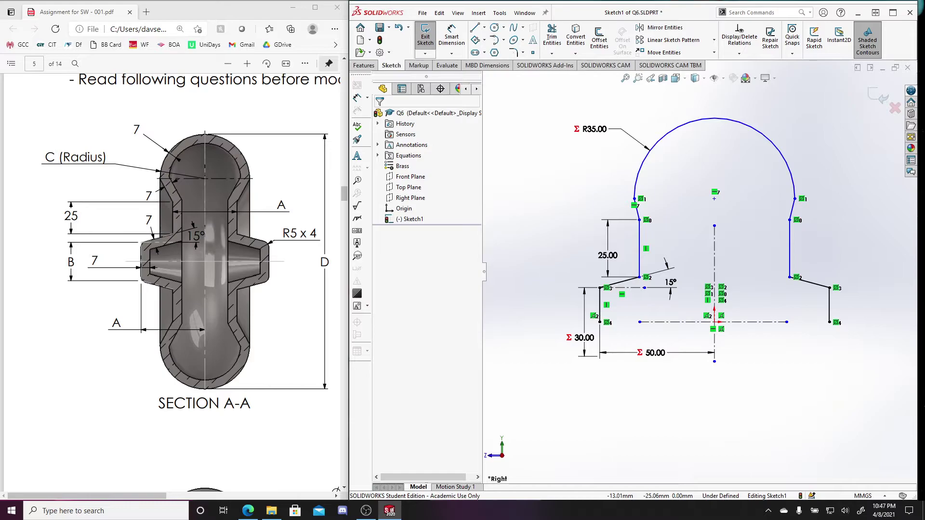
drag(639, 249, 653, 248)
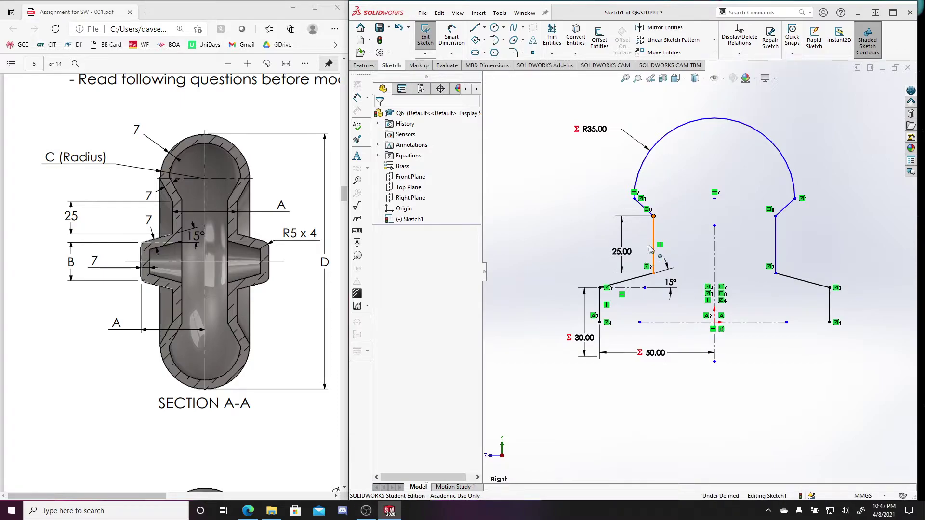
mouse_move(652, 248)
mouse_down()
mouse_move(681, 236)
mouse_move(696, 255)
mouse_move(684, 251)
mouse_up()
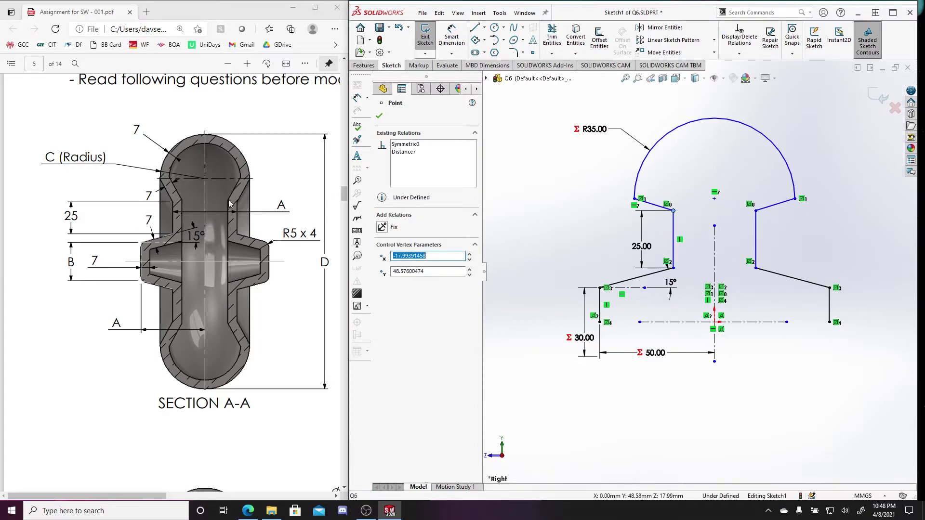
Dimension the right inner wall to the centreline as =A, giving a second 50.00.
key(Escape)
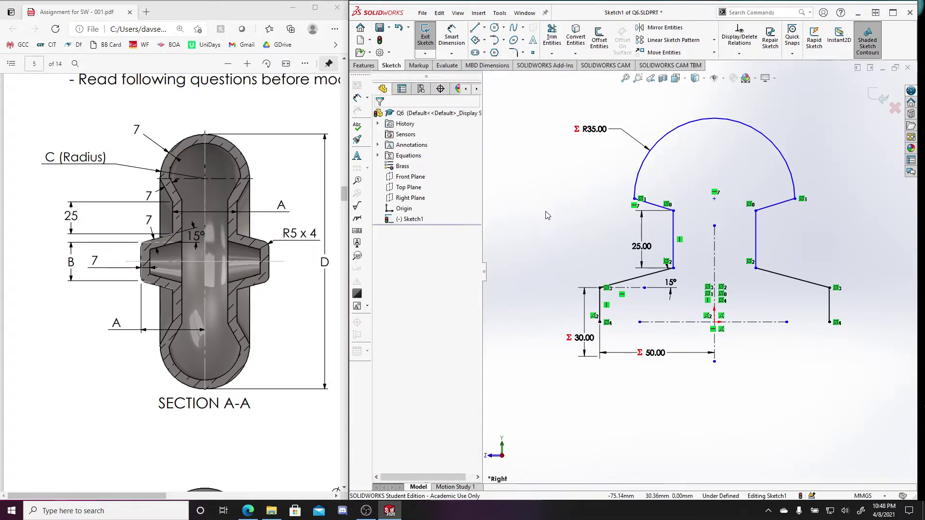
key(d)
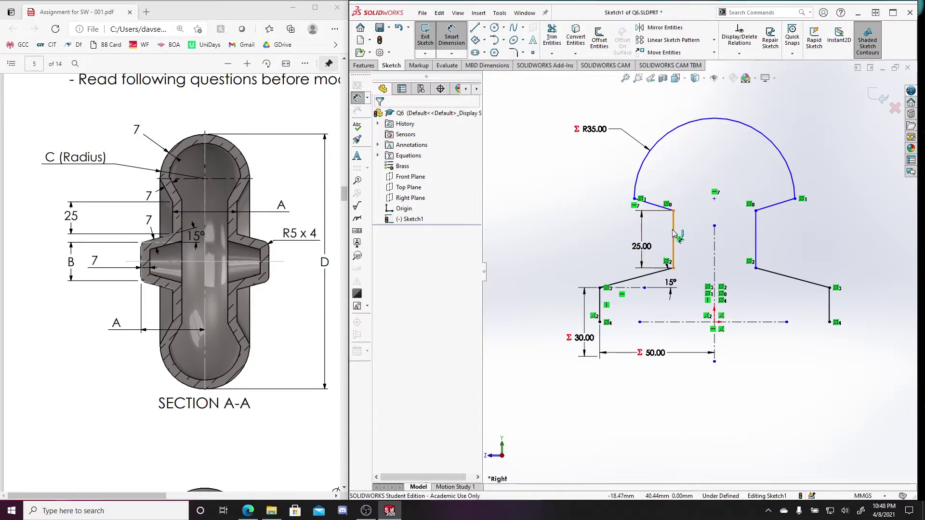
click(756, 239)
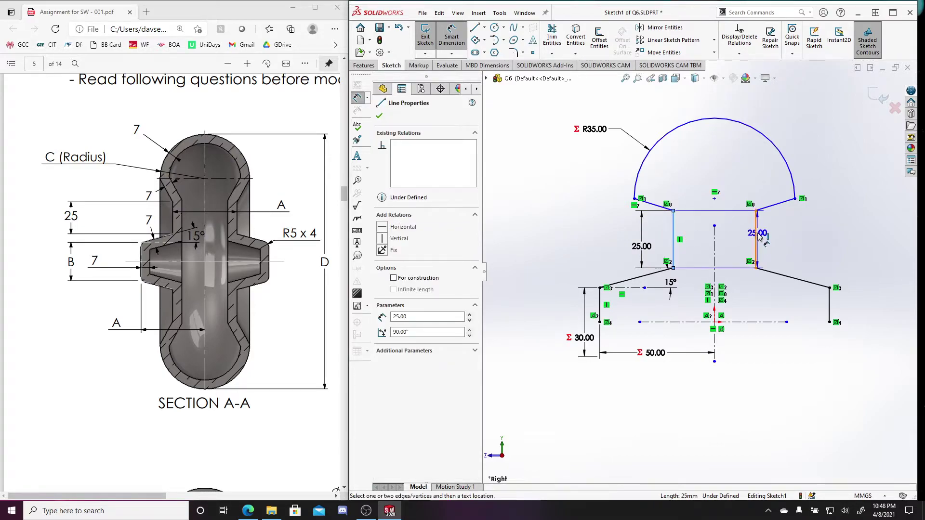
click(843, 264)
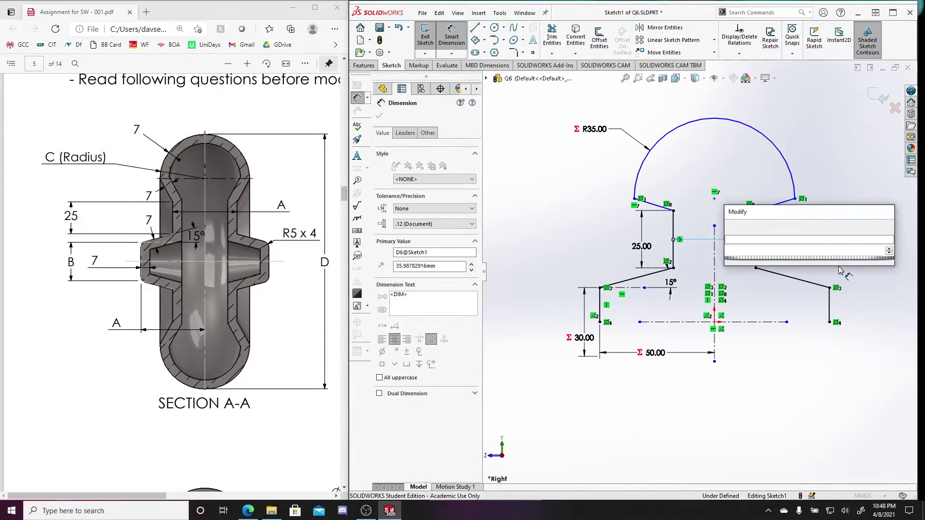
text(=)
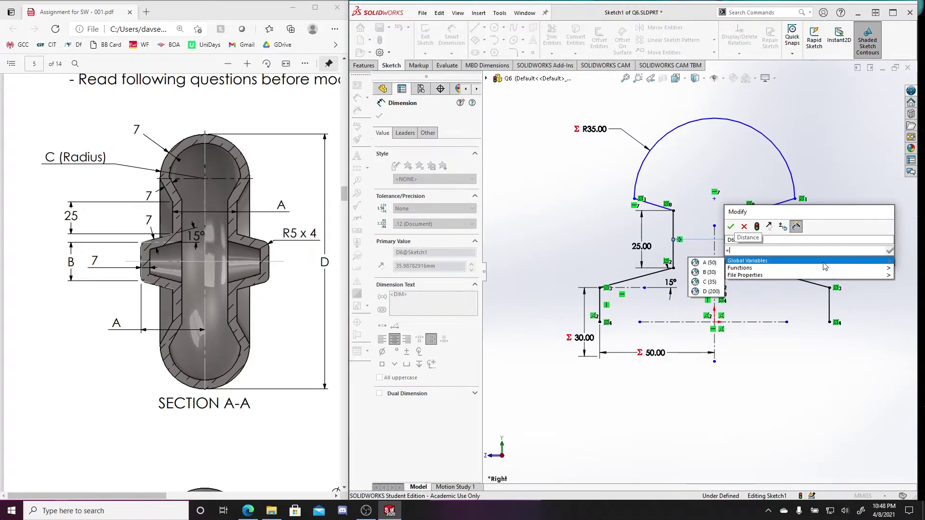
mouse_move(769, 270)
click(704, 263)
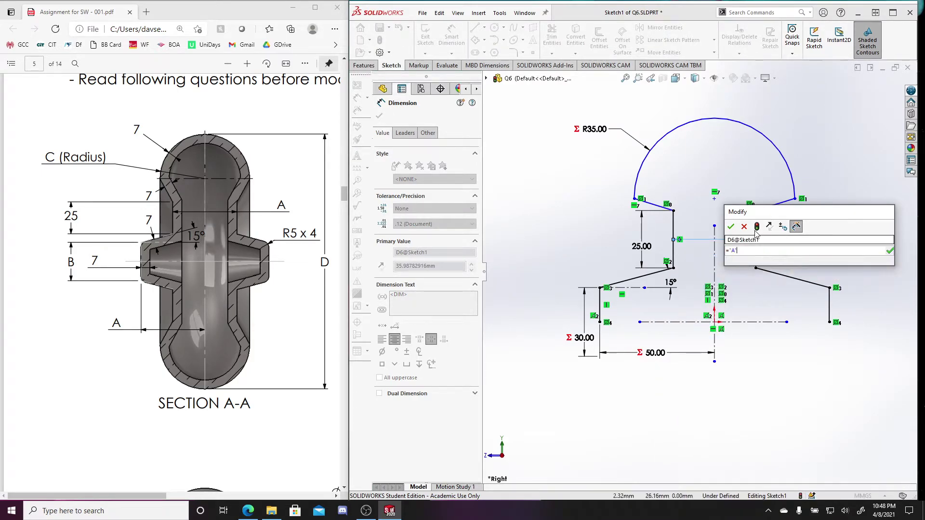
click(731, 226)
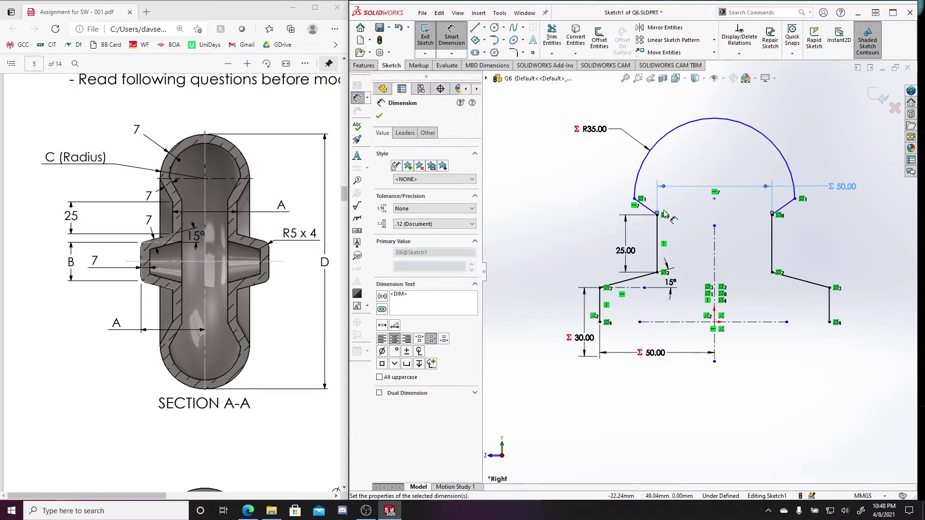
click(786, 208)
key(Escape)
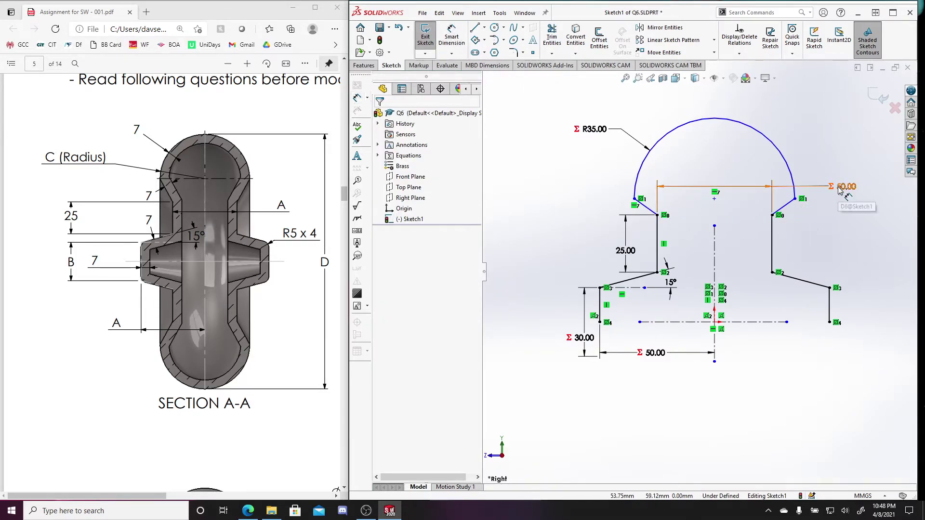
Move the 50.00 dimension lower and drag the arc's left end down to enlarge it.
drag(839, 193, 841, 230)
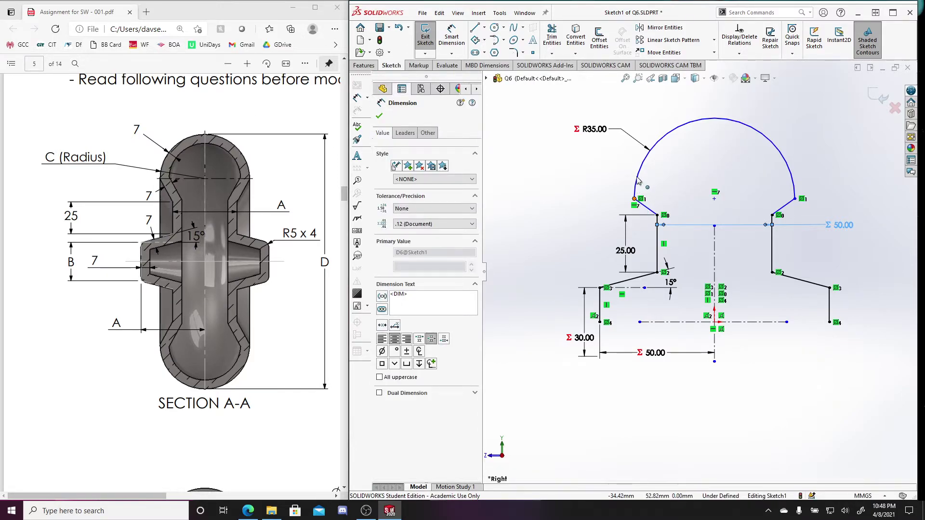
drag(634, 199, 634, 178)
click(896, 358)
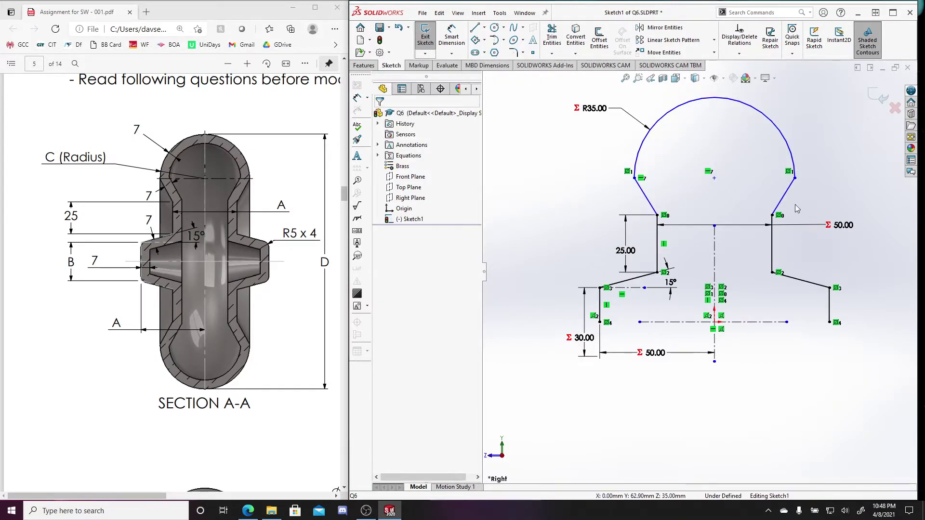
Add the 200.00 overall height dimension linked to global variable D, then fit the view.
right_drag(796, 202, 795, 164)
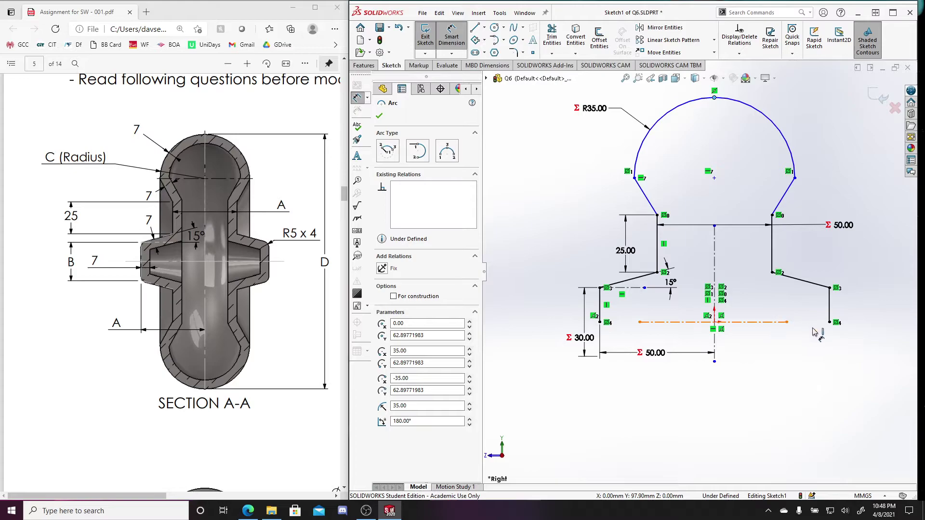
click(675, 322)
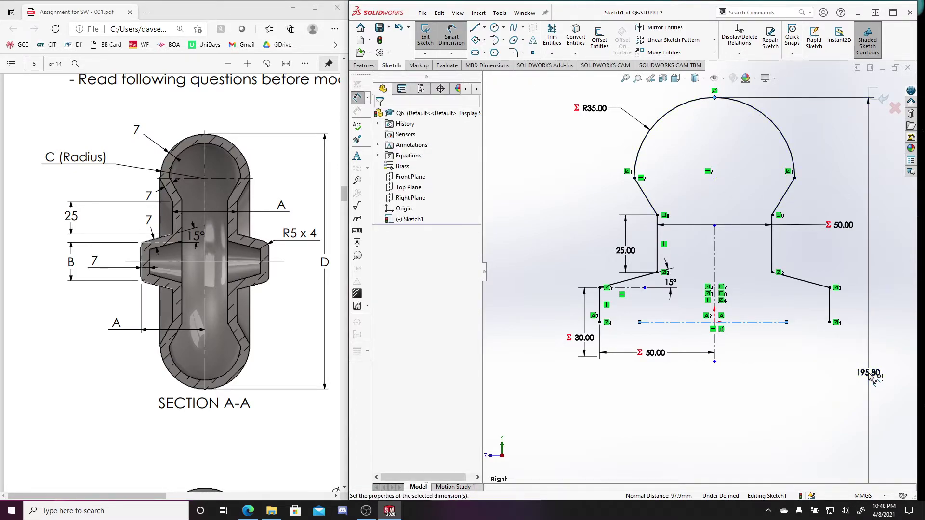
click(872, 378)
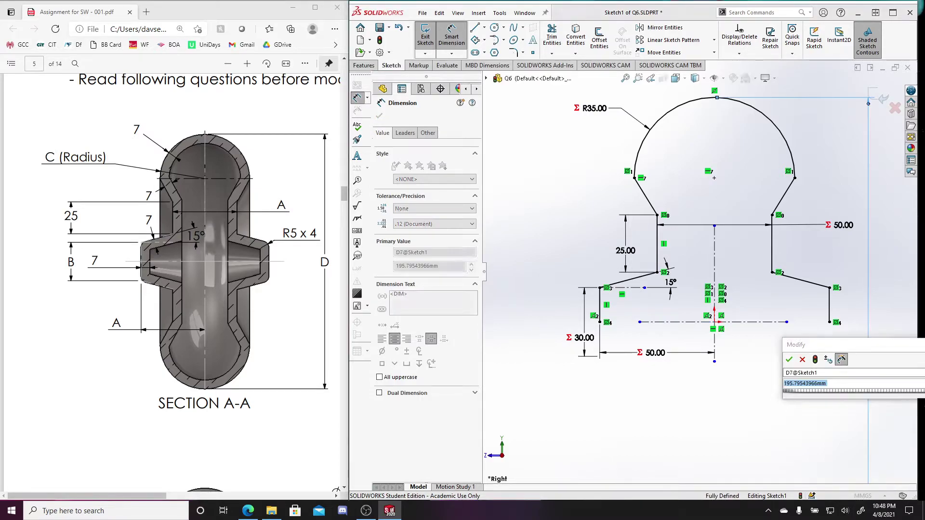
text(=)
mouse_move(852, 395)
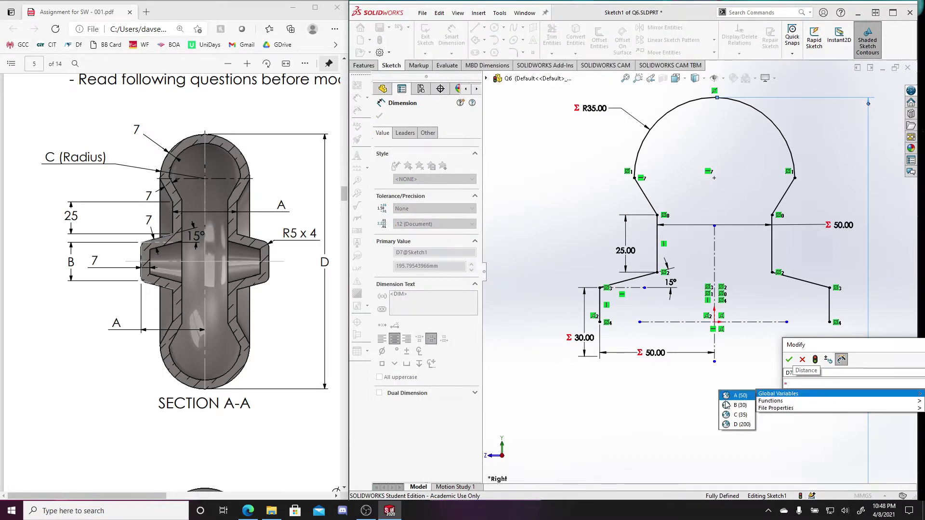
click(741, 425)
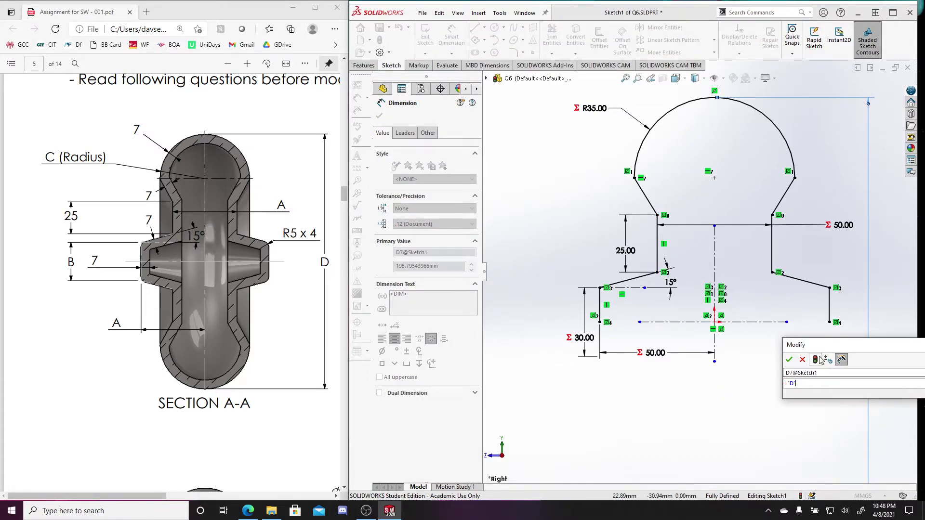
click(789, 359)
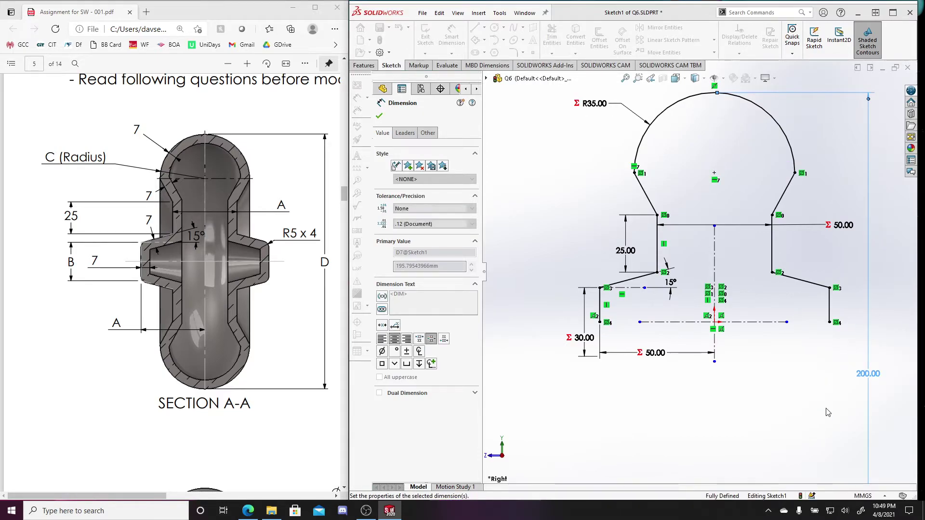
click(772, 414)
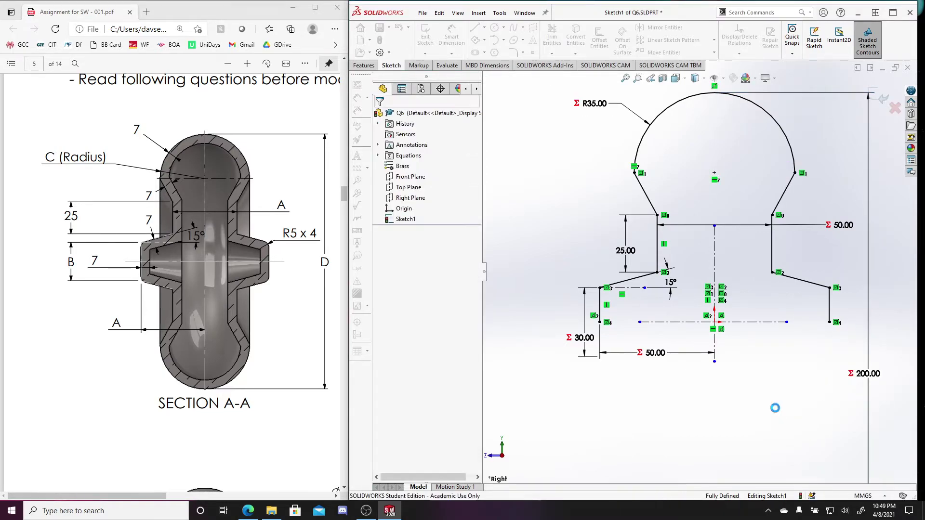
key(f)
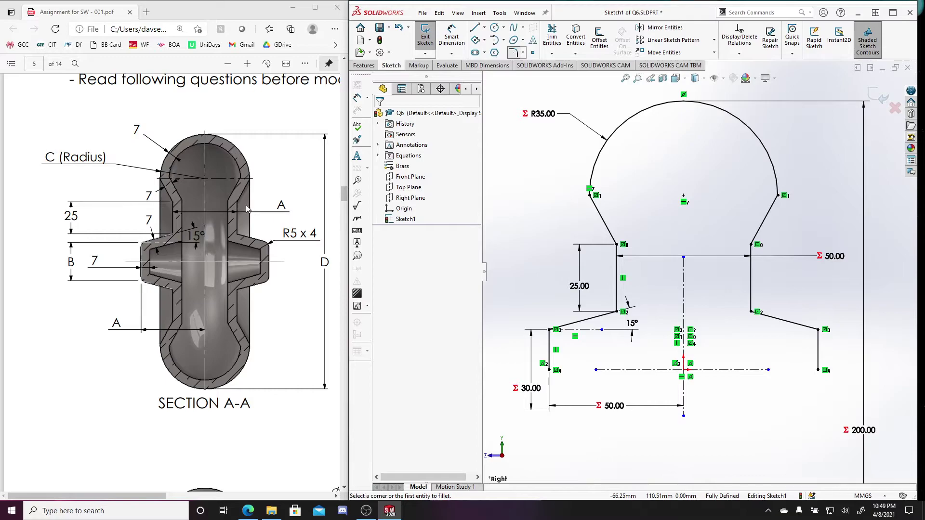
Round the lower left and lower right outer corners with R5.00 sketch fillets.
click(513, 52)
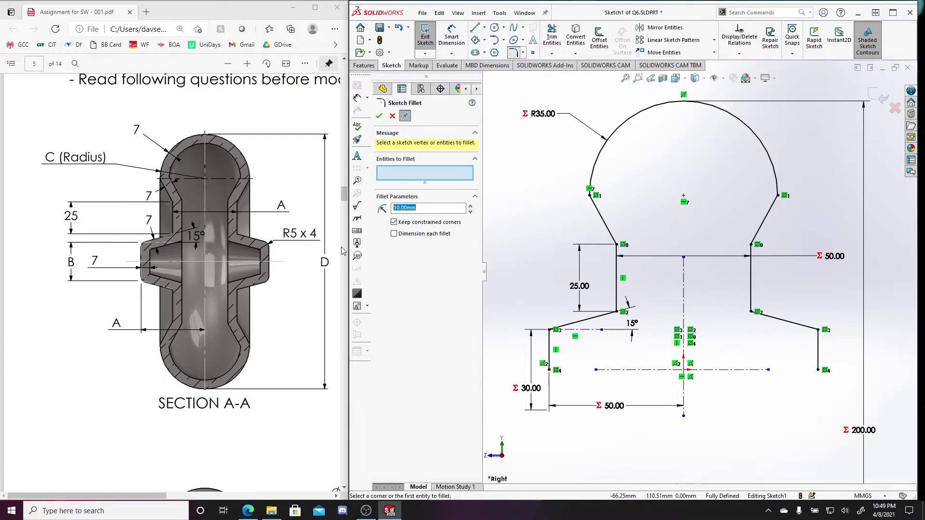
click(550, 339)
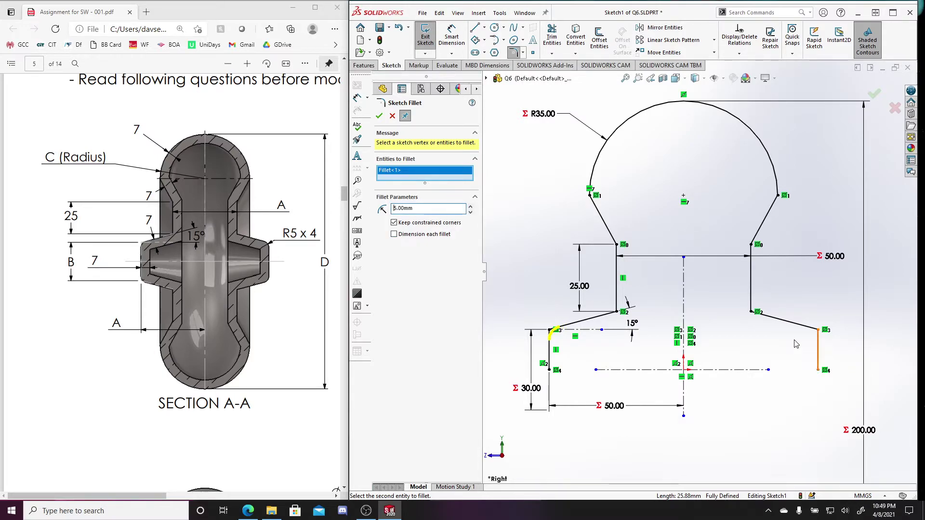
click(818, 343)
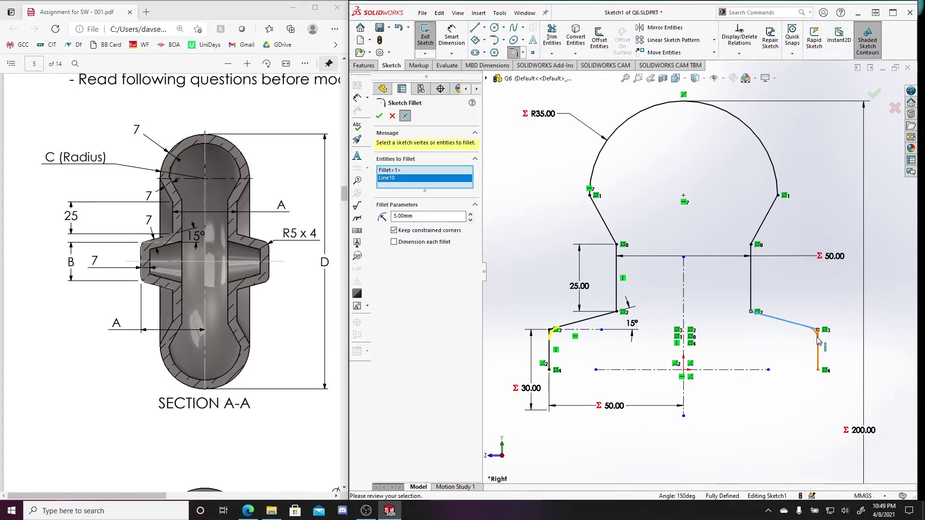
click(886, 94)
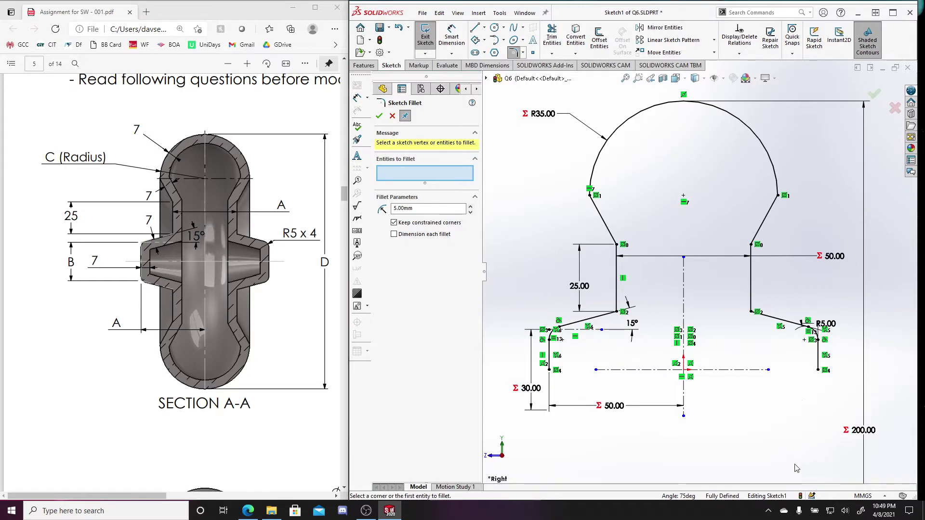
key(Escape)
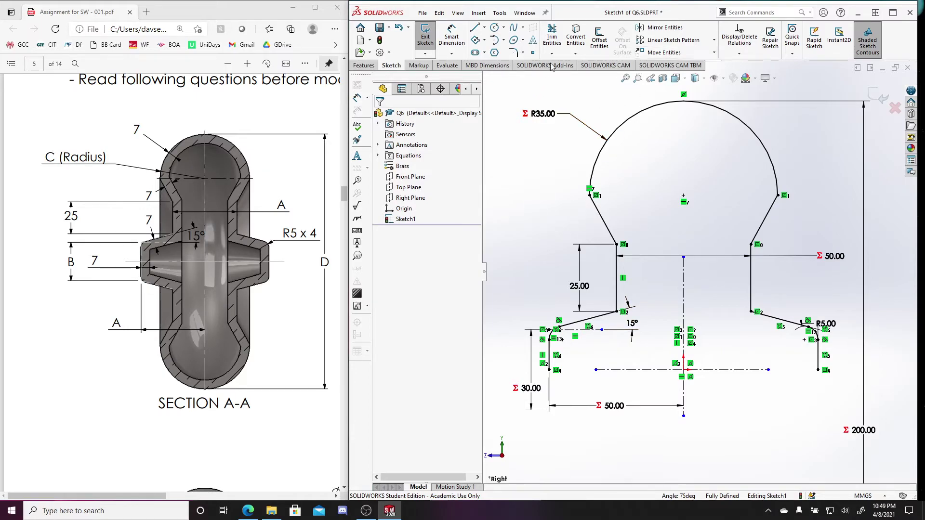
Offset the whole box-selected profile 7 mm toward the inside.
mouse_move(510, 427)
mouse_down()
mouse_move(550, 328)
mouse_move(789, 85)
mouse_move(851, 82)
mouse_up()
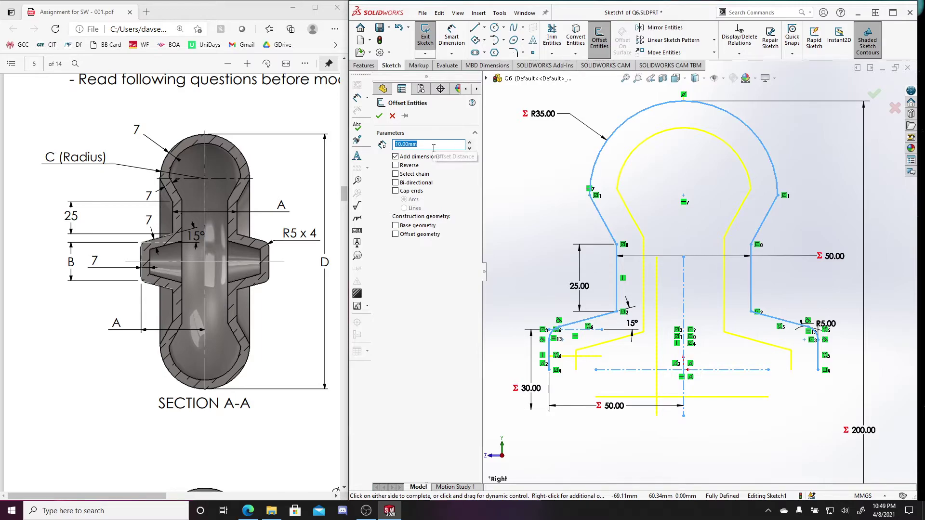
text(7)
key(Return)
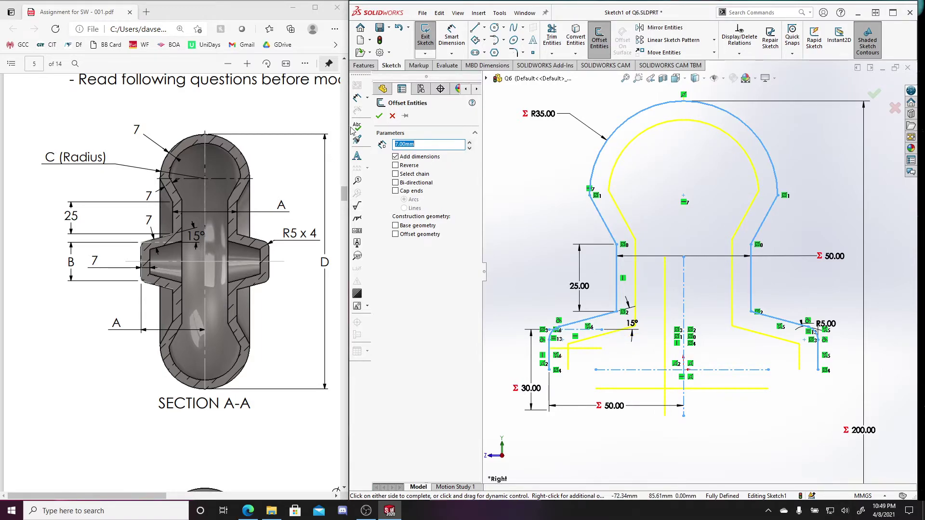
click(381, 116)
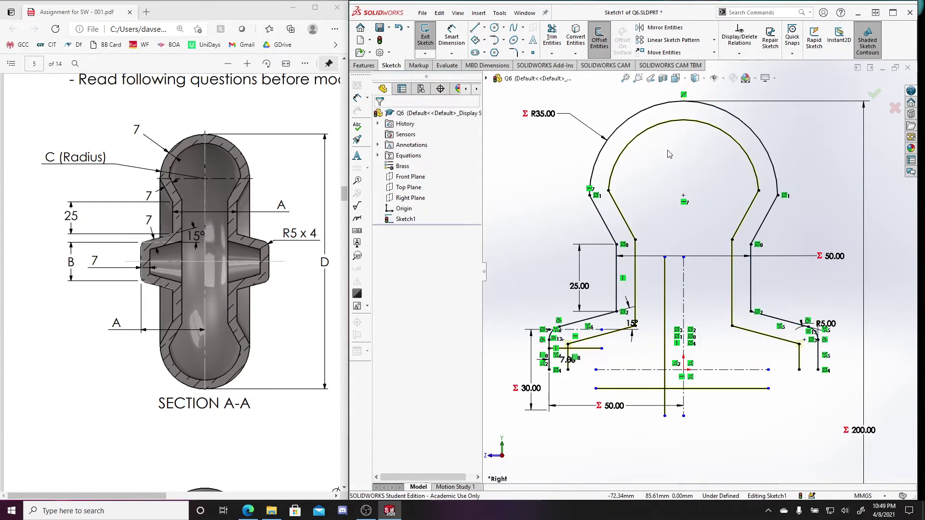
Delete the unwanted offset lines beside the axis, along the bottom, and the short leftover at left.
click(665, 330)
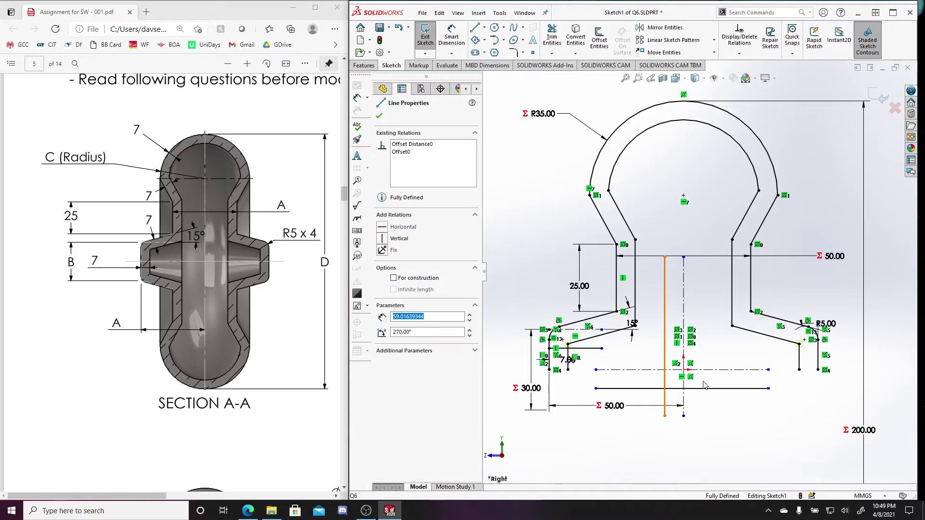
key(Delete)
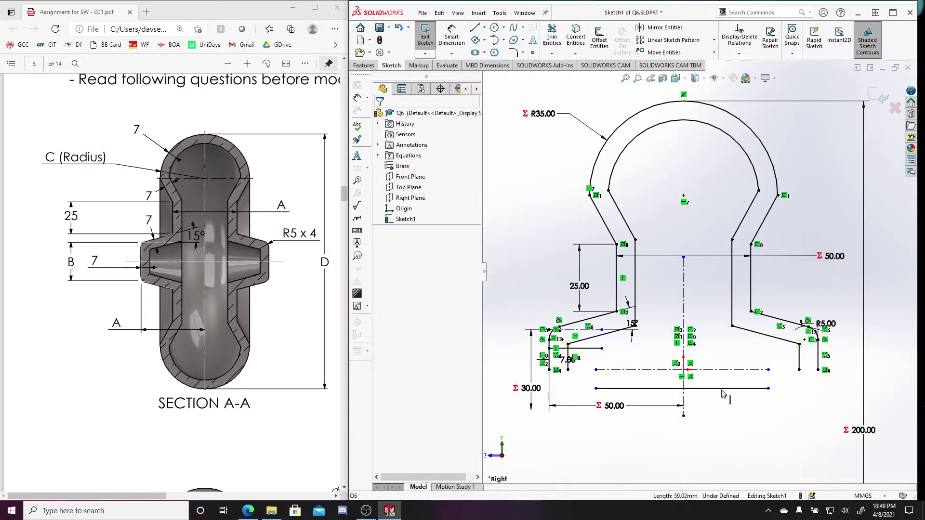
click(732, 389)
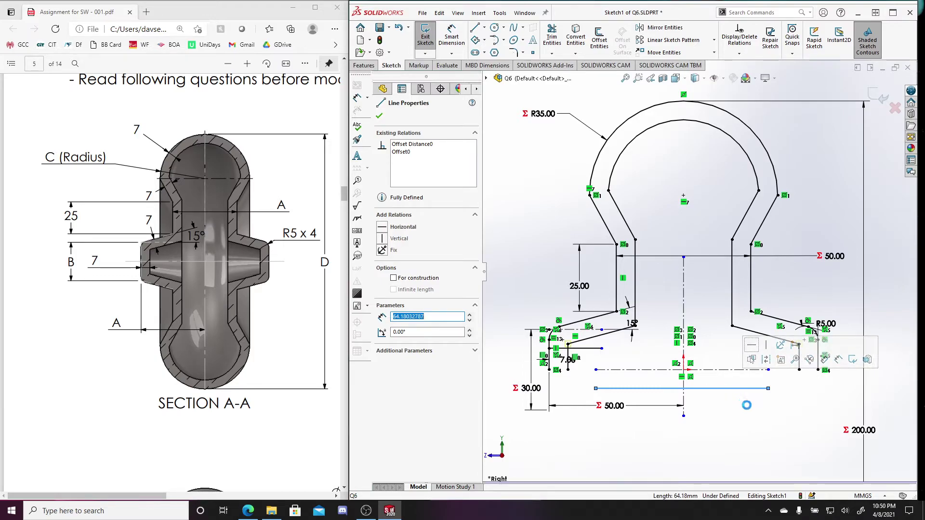
key(Delete)
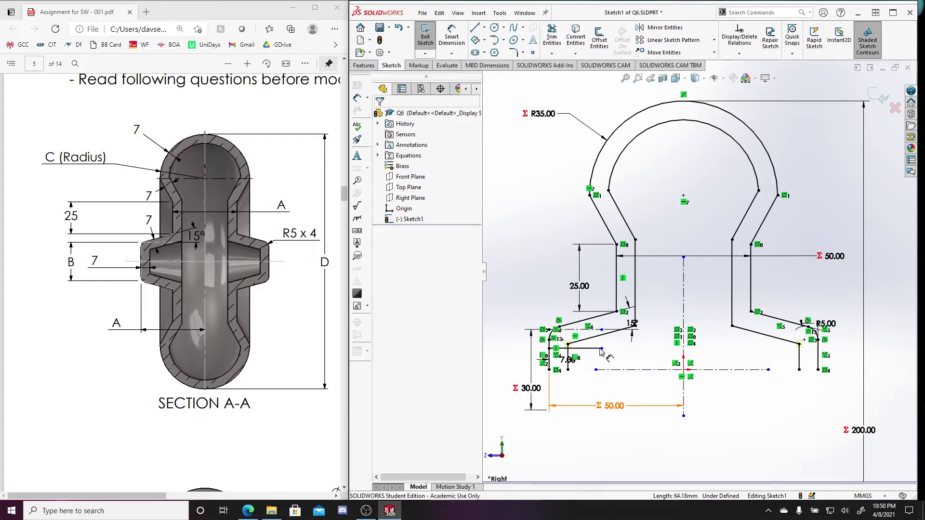
key(l)
key(Escape)
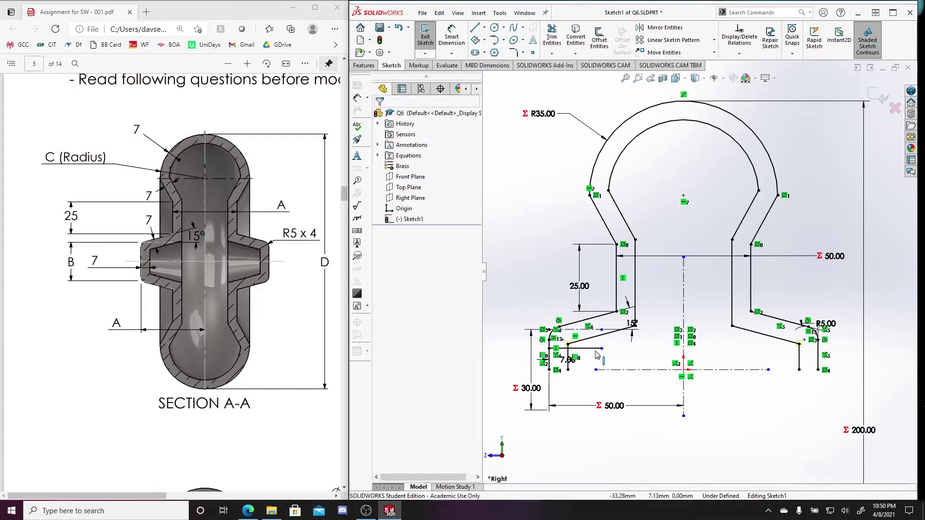
click(625, 369)
key(Delete)
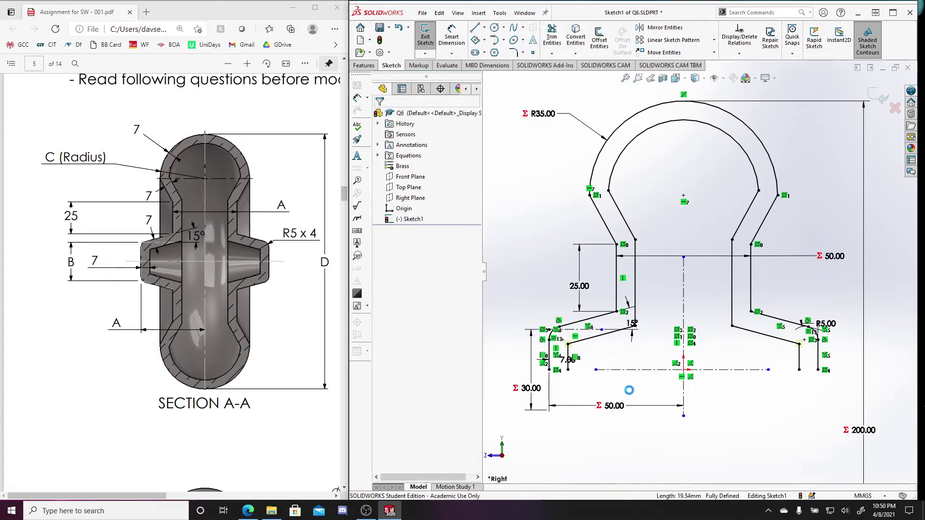
click(567, 345)
Draw the 7.00 horizontal lines closing the bottom ends of both walls.
key(l)
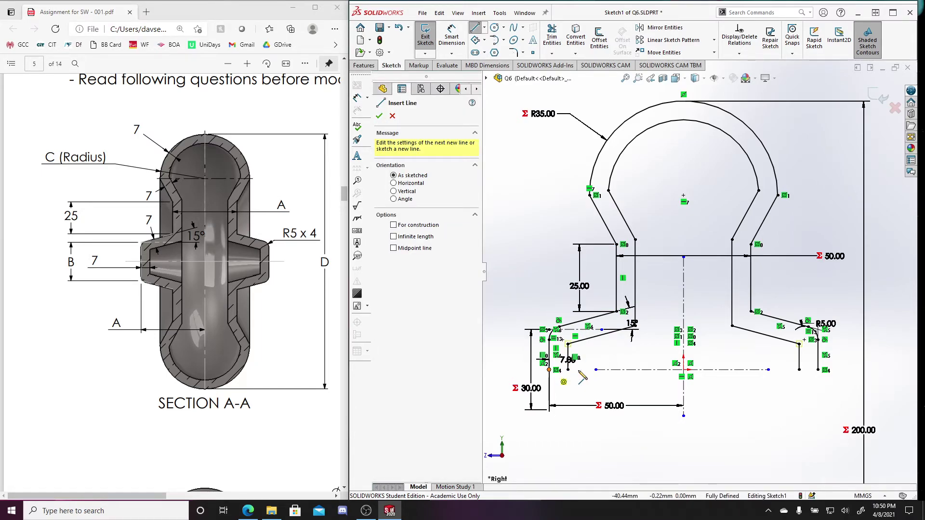
key(Escape)
click(569, 371)
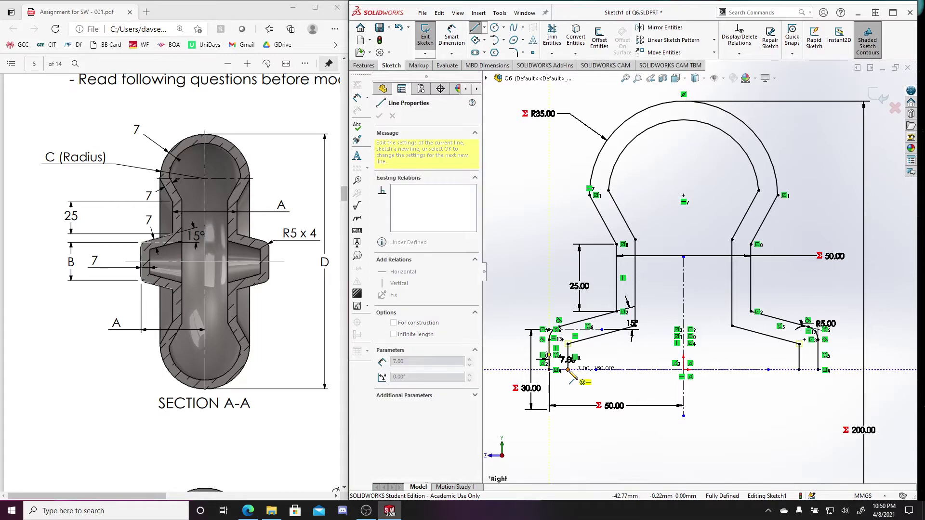
key(Escape)
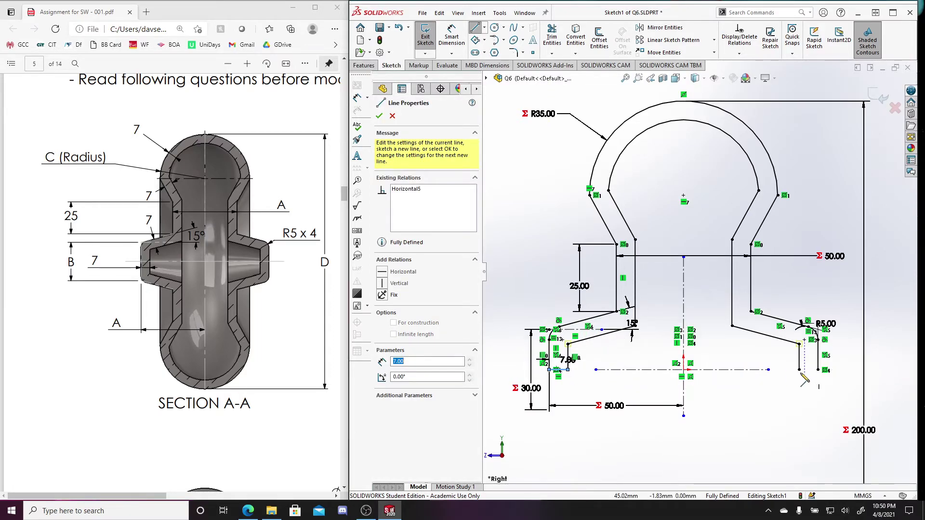
click(799, 369)
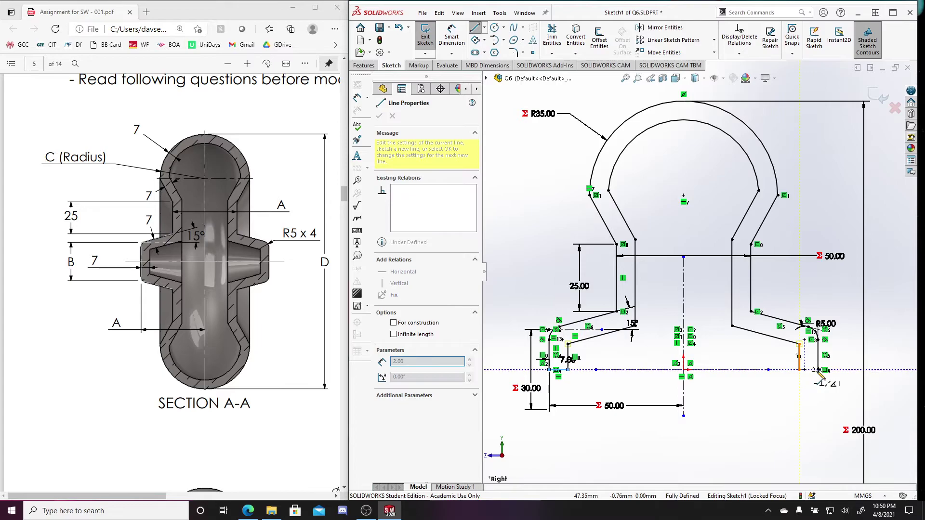
click(818, 370)
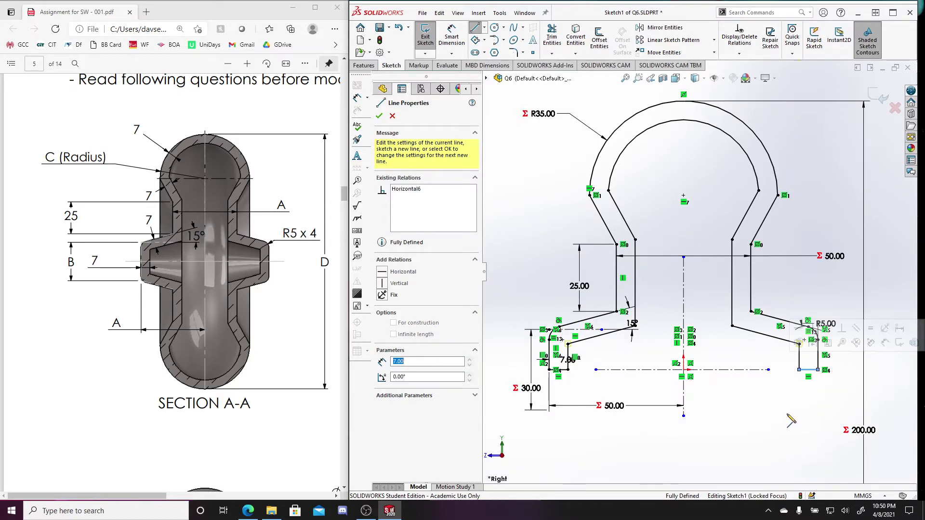
key(Escape)
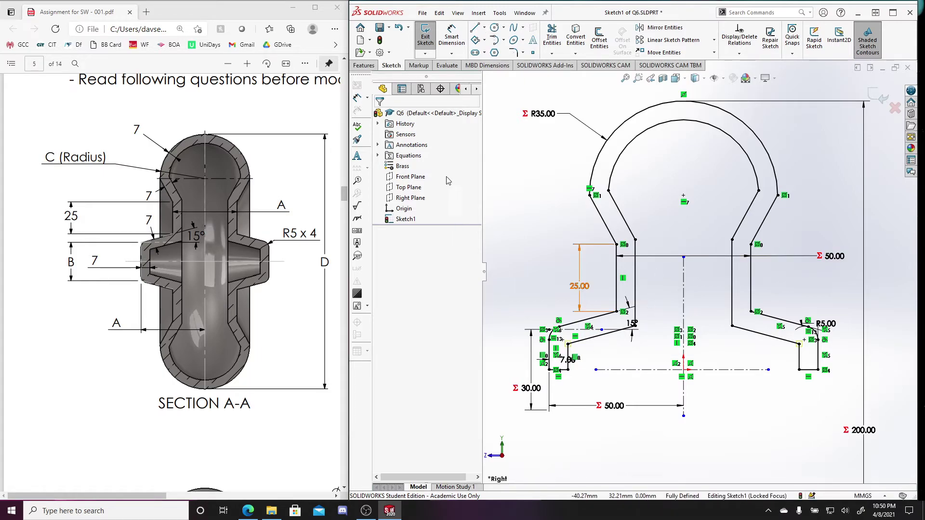
Revolve the profile 360° about the centerline into the solid wheel, then view it isometrically.
click(363, 66)
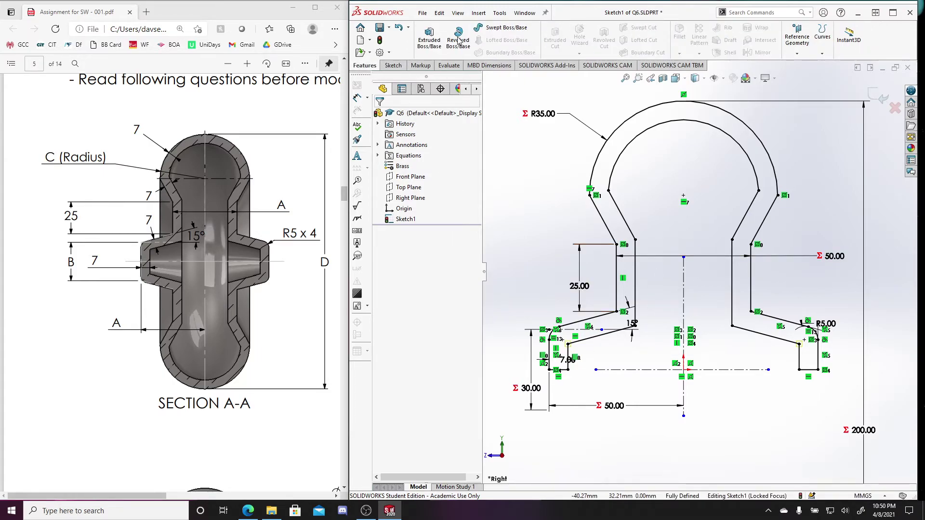
click(458, 39)
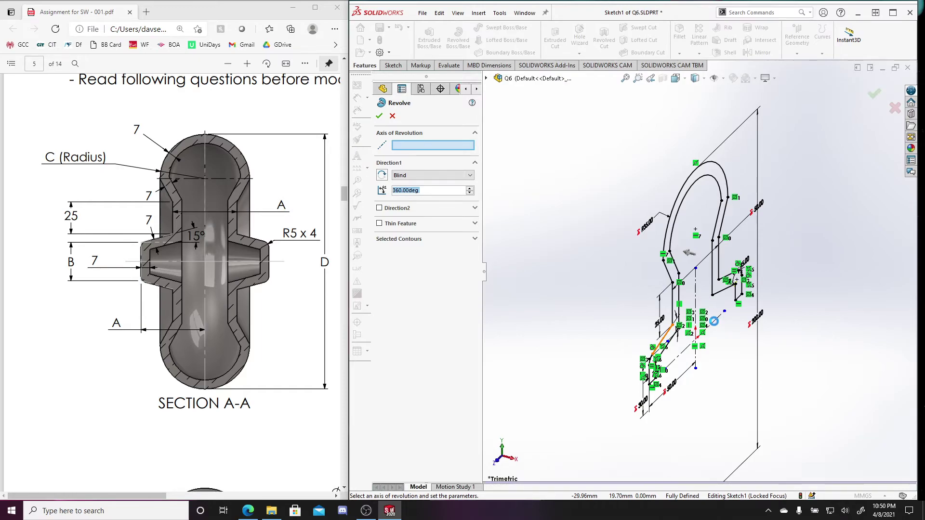
click(764, 318)
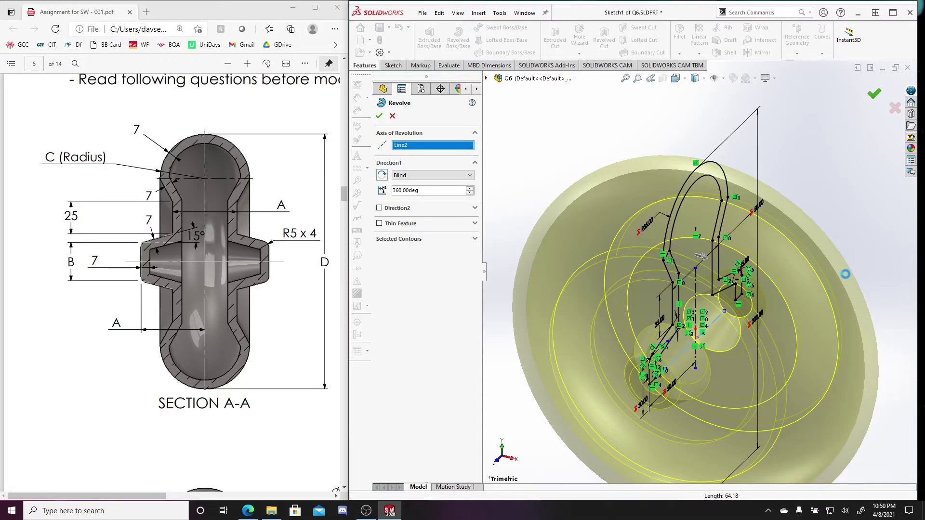
key(Return)
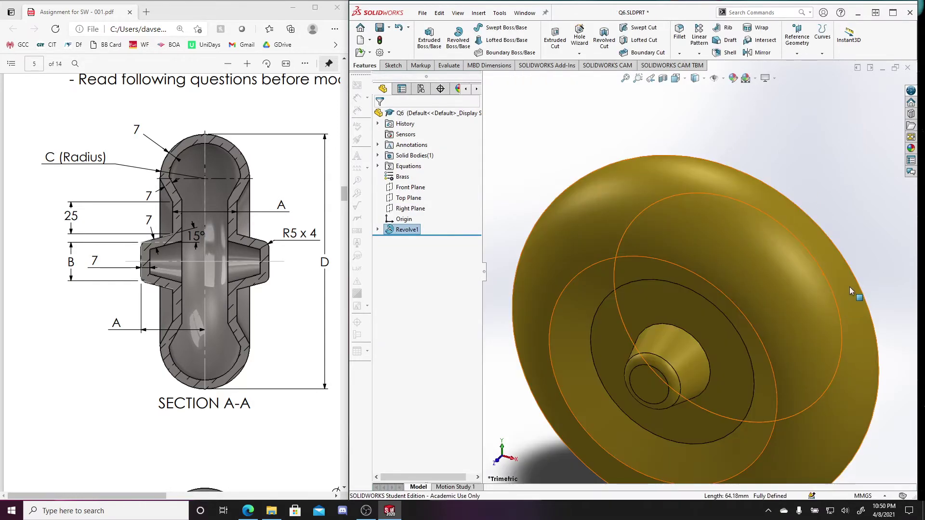
click(822, 179)
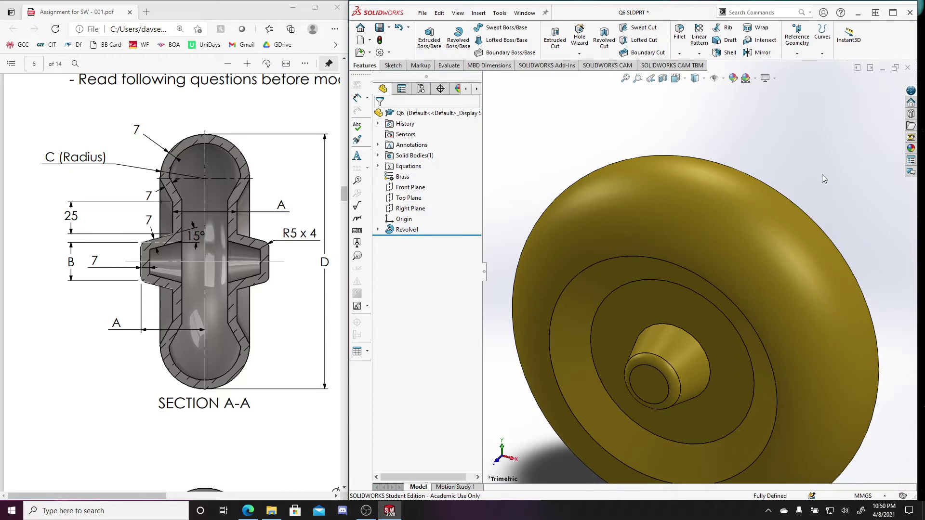
key(ctrl+7)
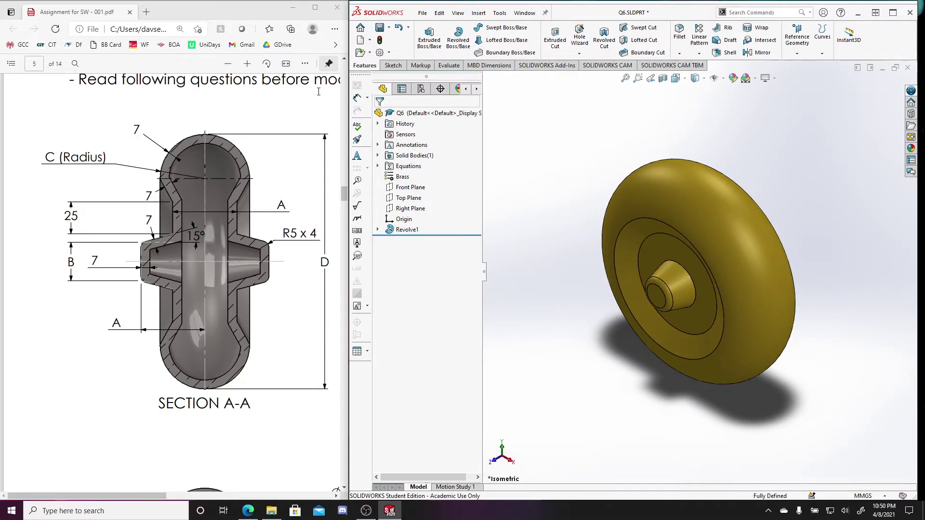
click(228, 64)
In Front view, start a new sketch on the wheel's front face.
click(228, 64)
click(229, 64)
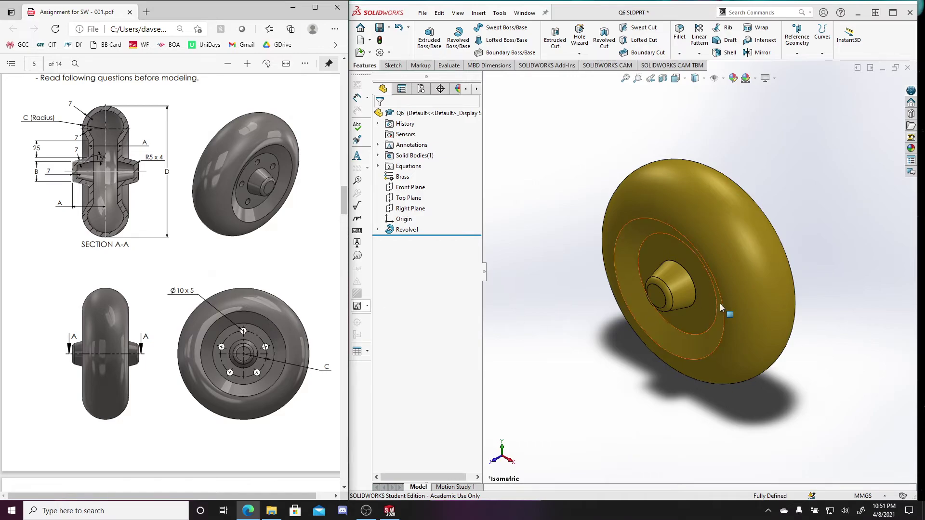
click(856, 245)
key(ctrl+1)
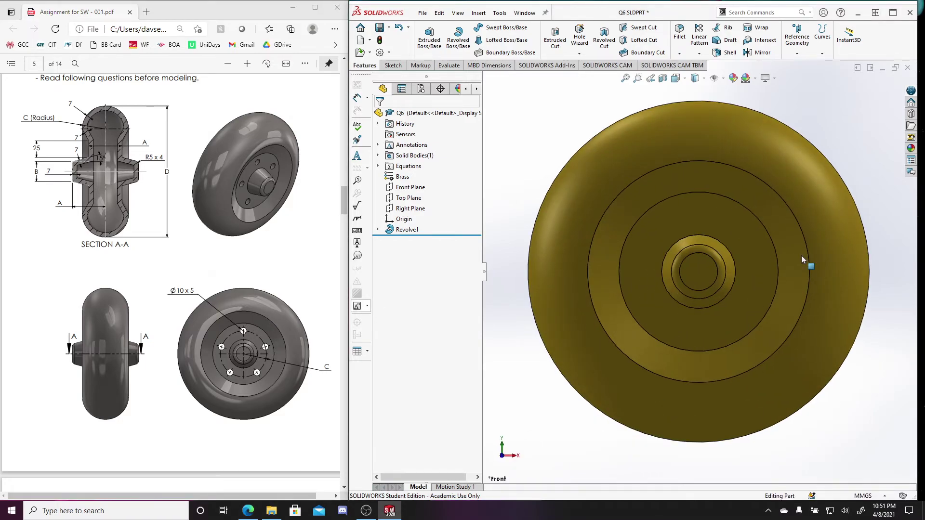
click(393, 66)
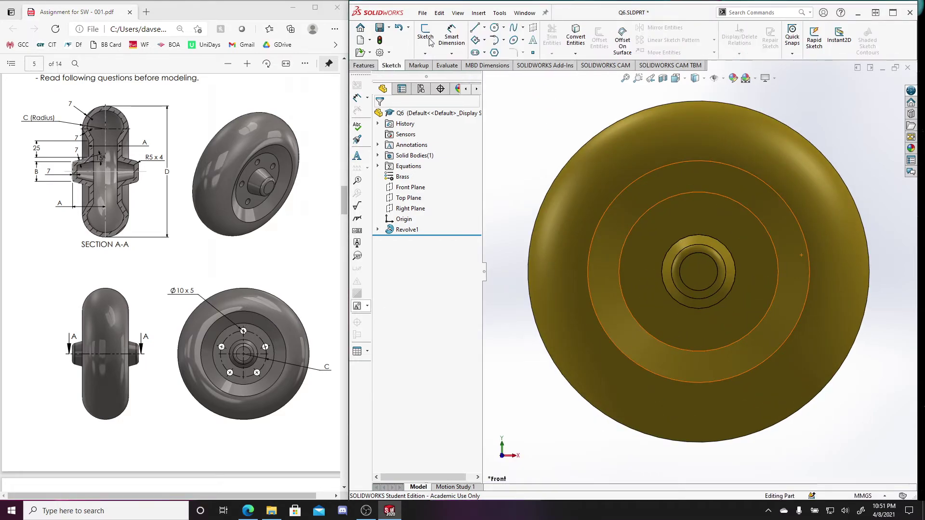
click(426, 35)
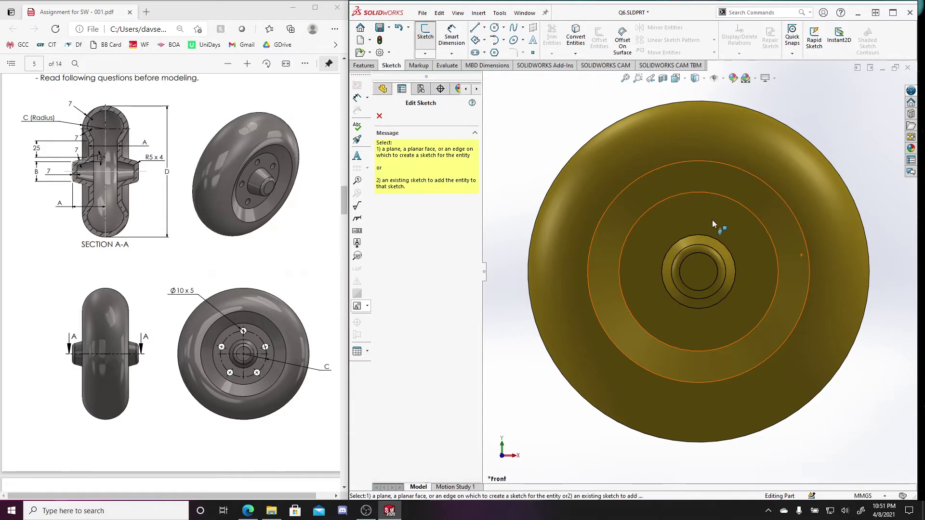
click(719, 241)
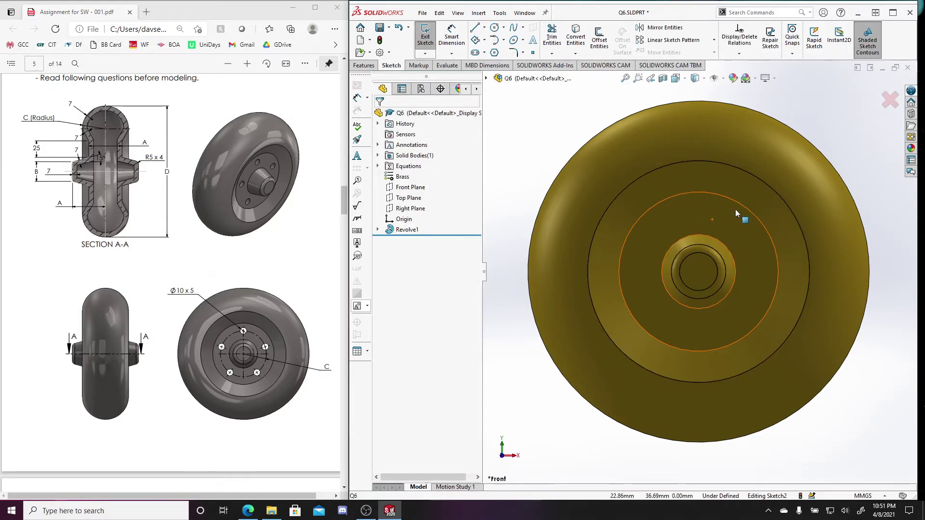
Draw a centre-radius circle centred on the wheel's origin.
click(504, 27)
click(513, 36)
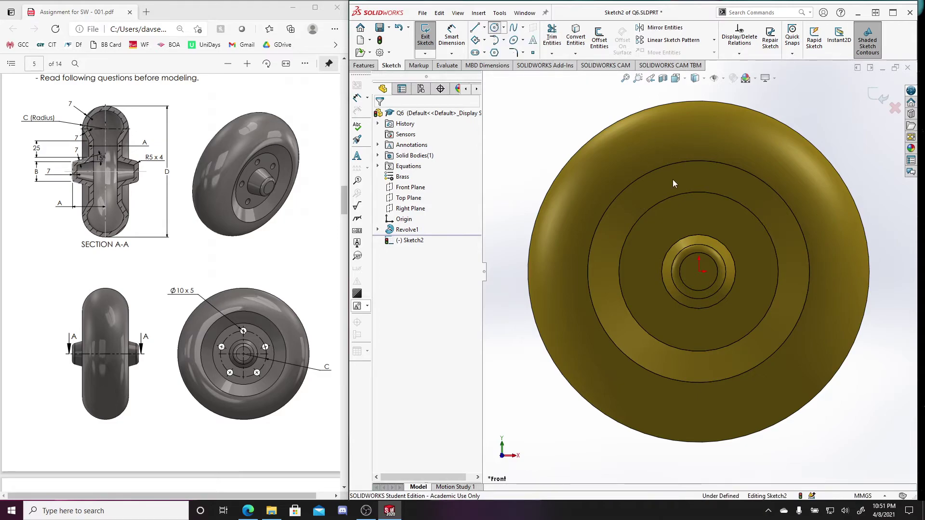
click(699, 270)
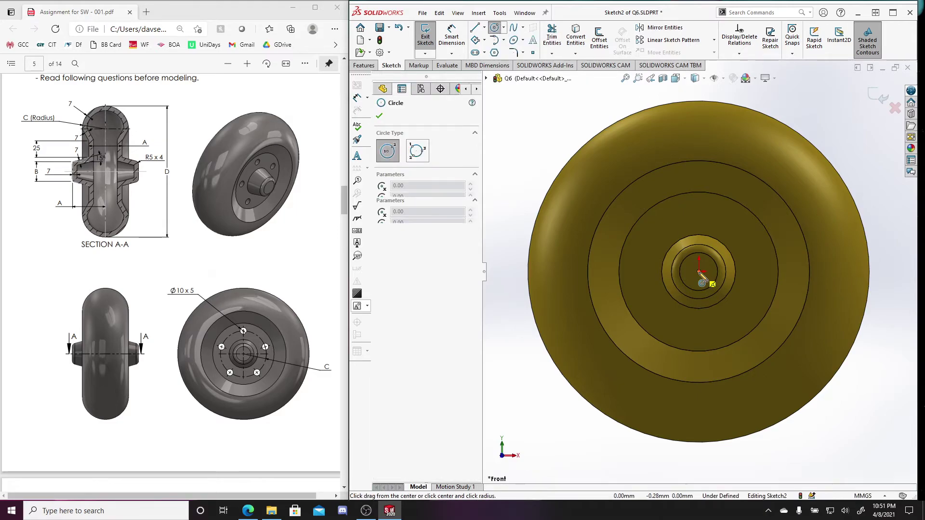
click(739, 220)
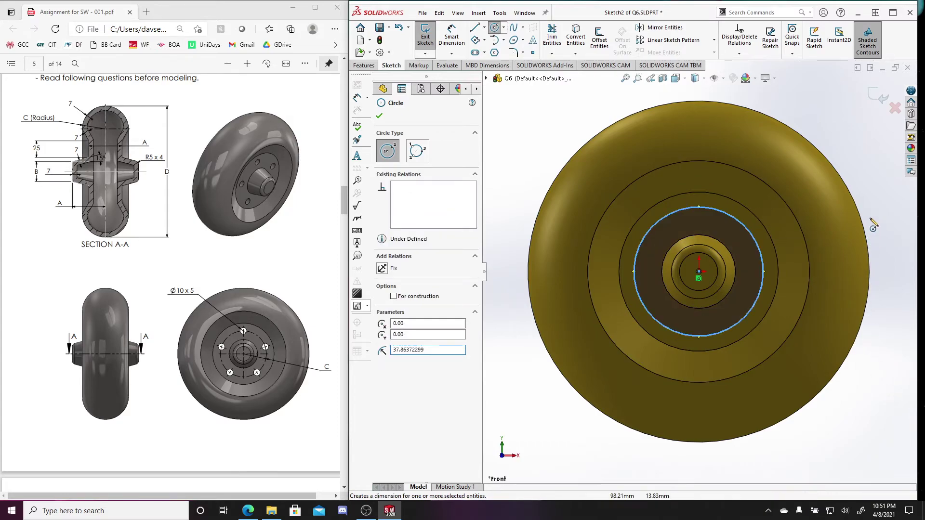
key(d)
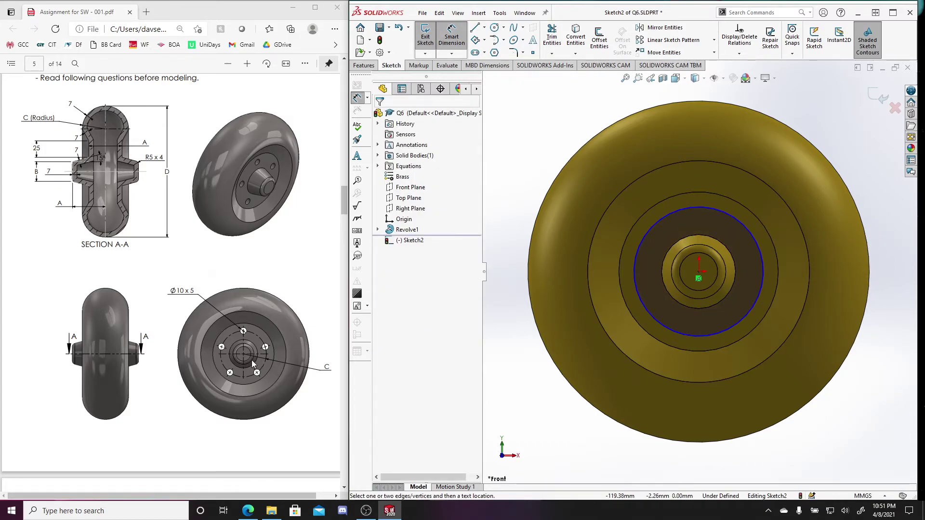
Dimension the circle's diameter as ="C"*2 (Ø70) and make it construction geometry.
click(746, 226)
click(830, 197)
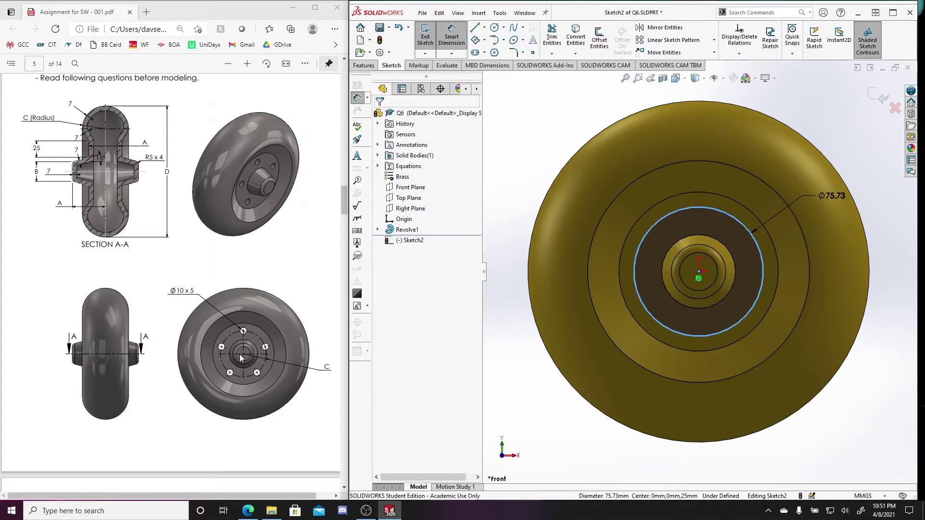
click(797, 259)
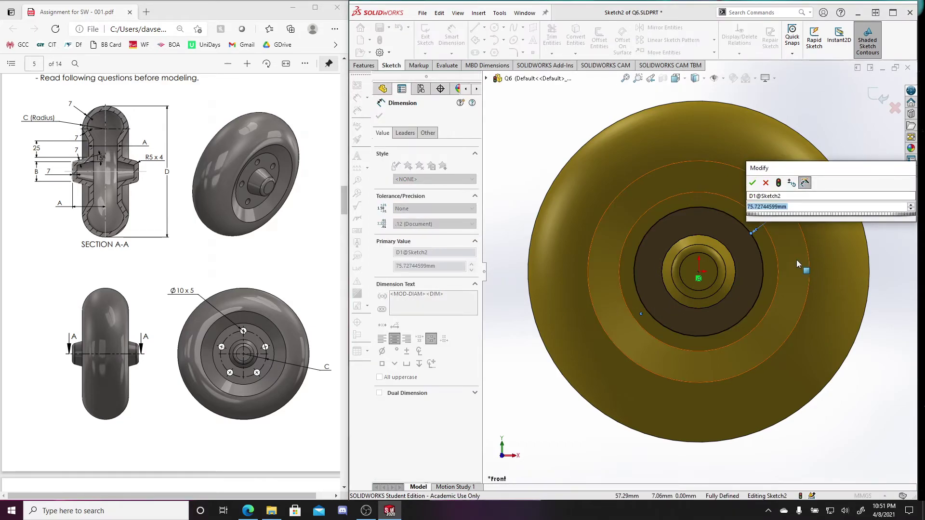
text(="C")
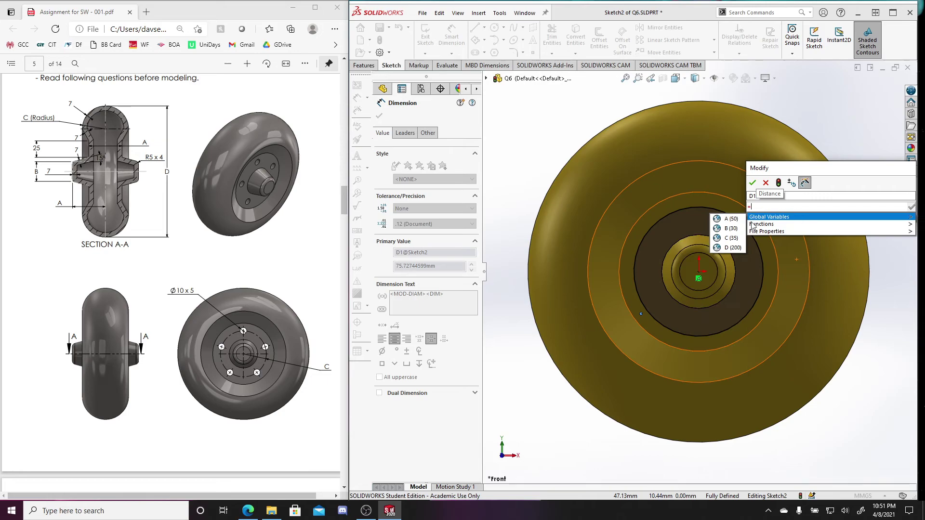
text(*2)
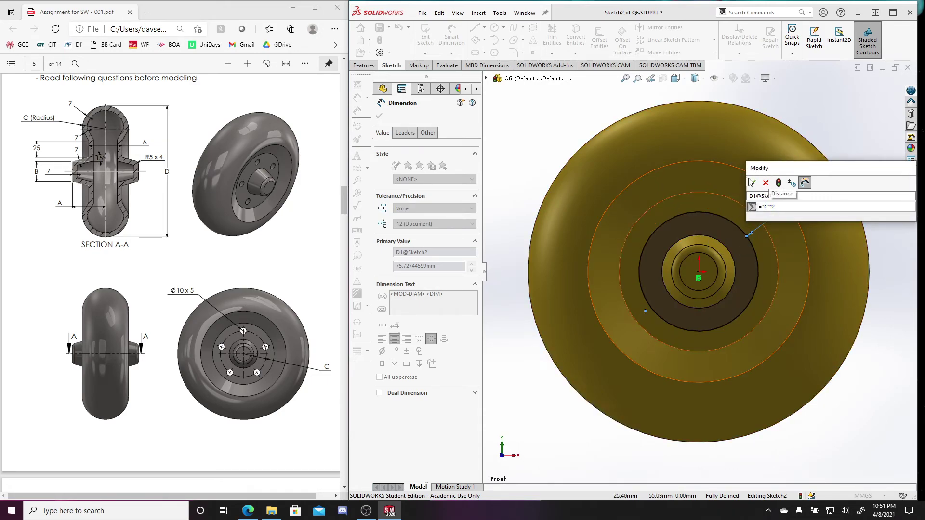
click(755, 181)
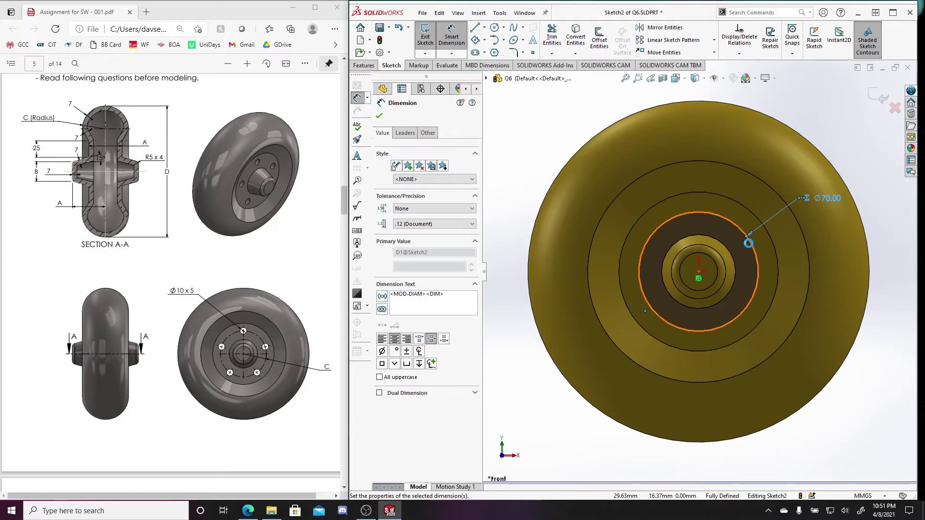
key(Escape)
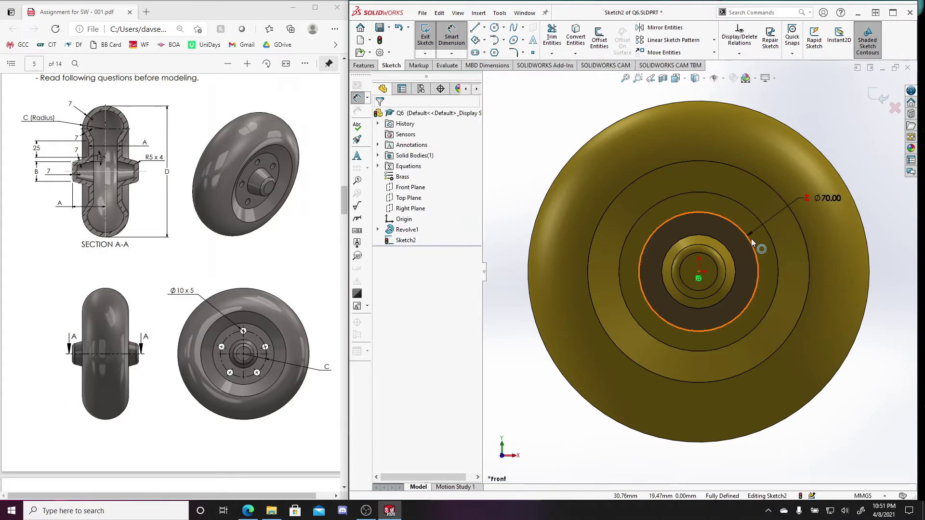
key(Escape)
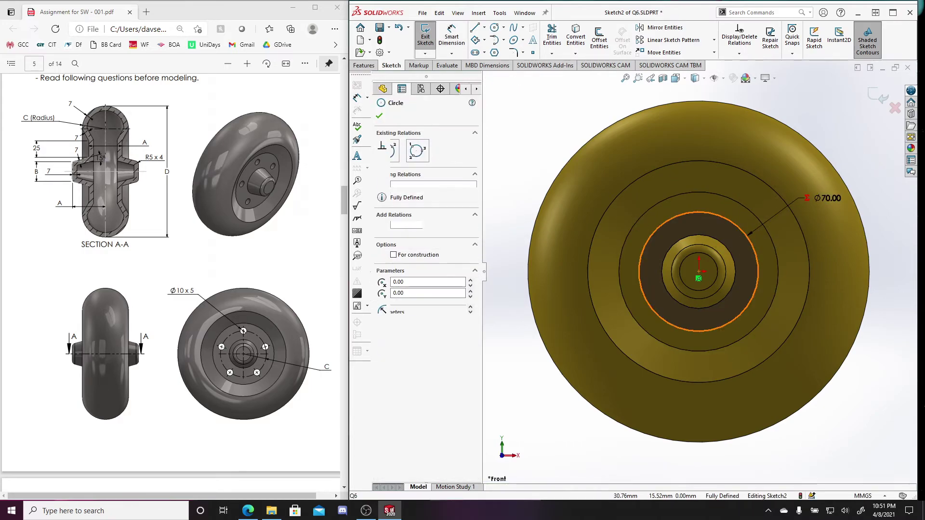
click(393, 255)
click(380, 116)
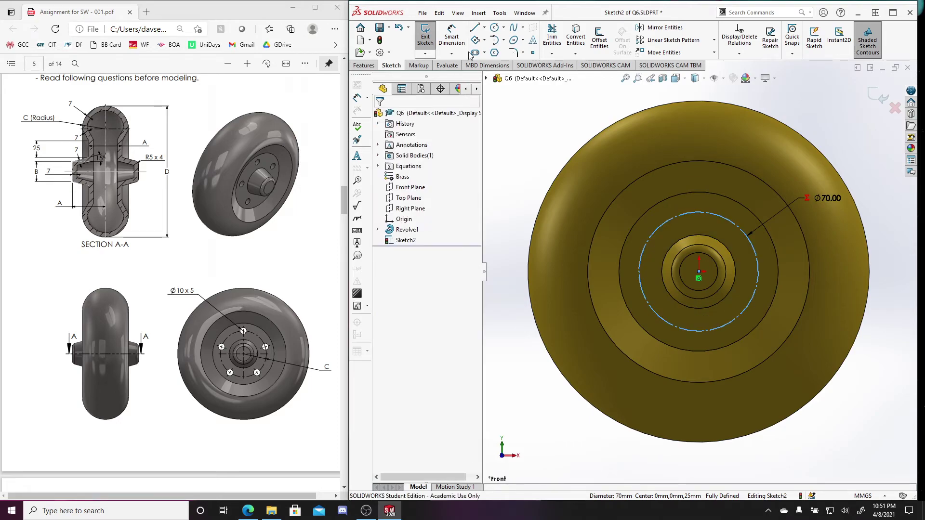
Draw a small bolt-hole circle centred on the top of the Ø70 construction circle.
click(495, 28)
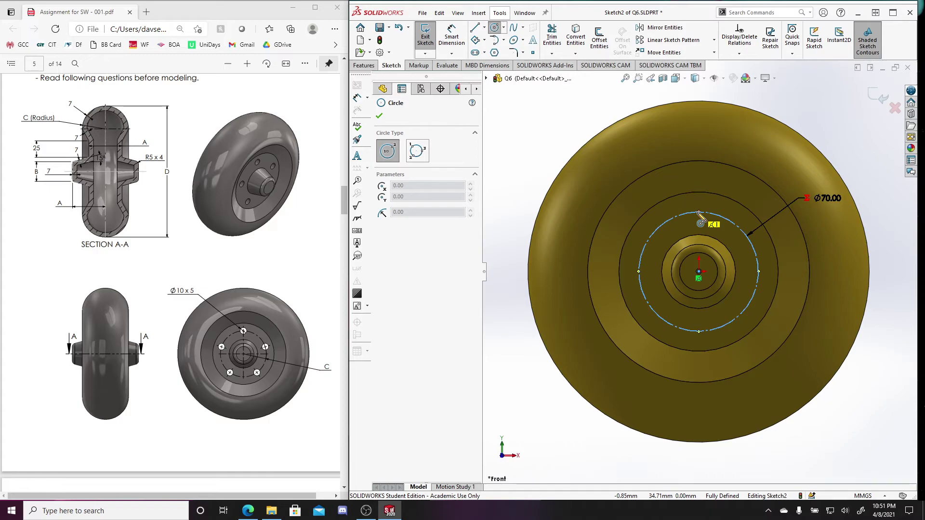
click(699, 212)
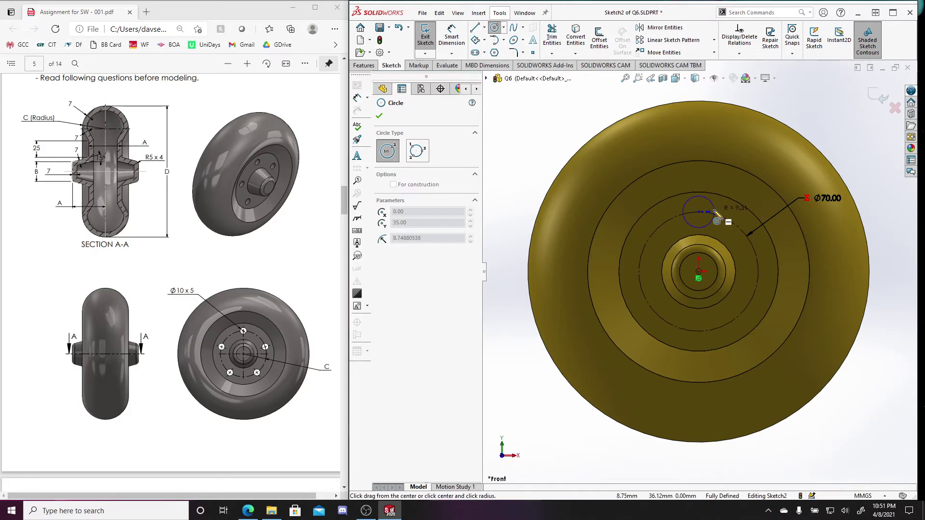
click(716, 213)
key(Escape)
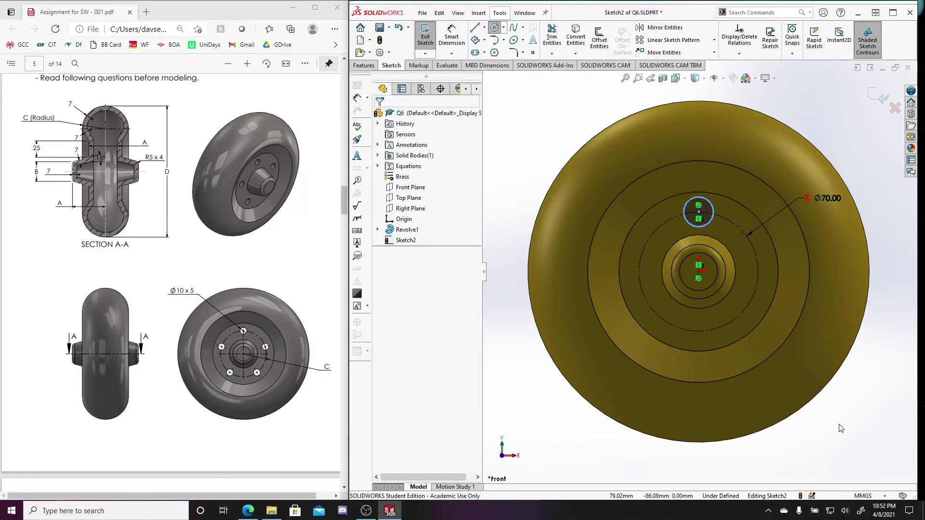
Give the small circle a 10 mm diameter dimension, then view the wheel isometrically.
key(d)
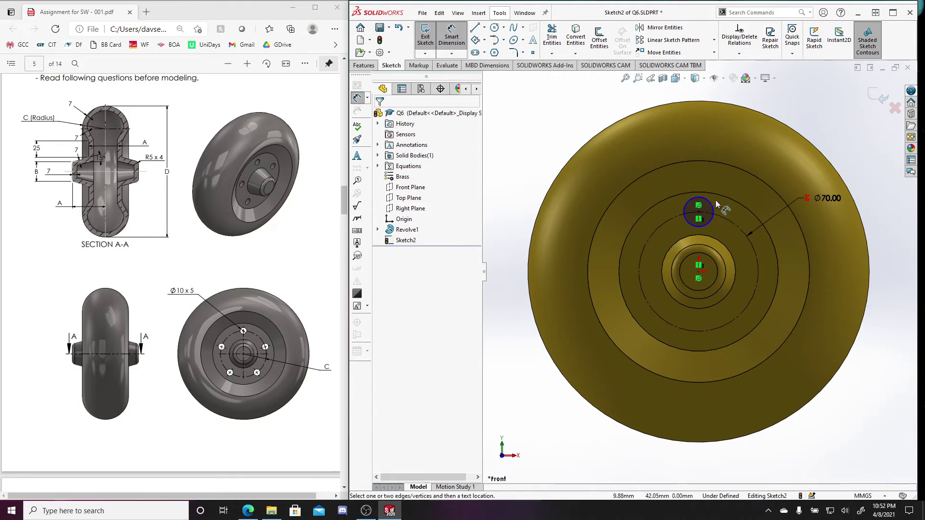
click(714, 203)
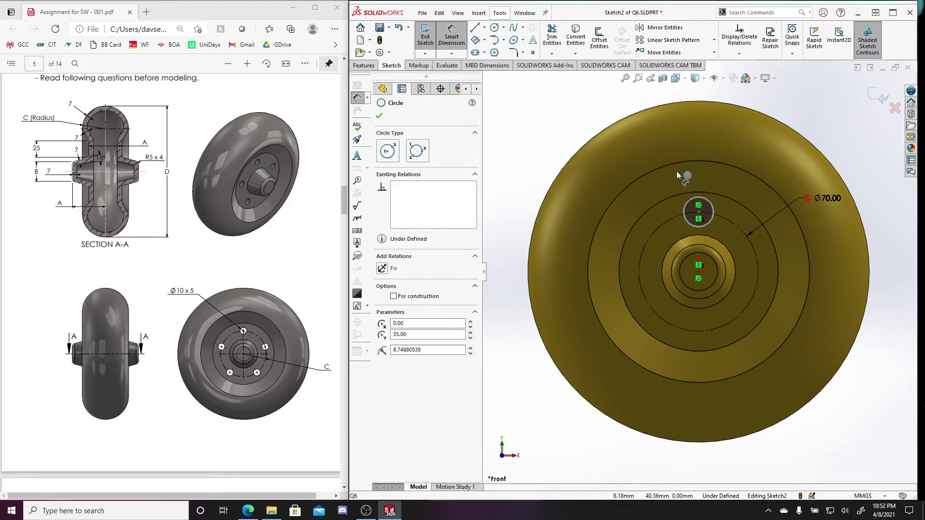
click(661, 175)
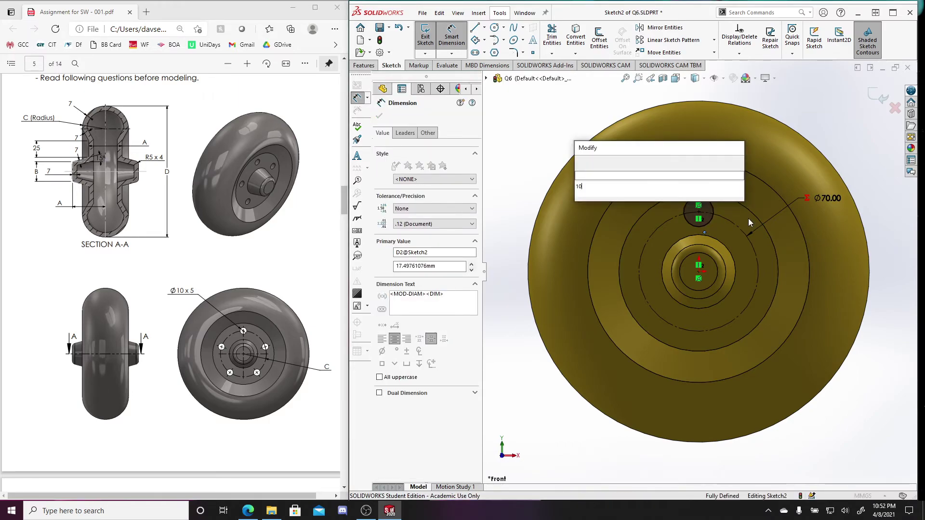
key(Return)
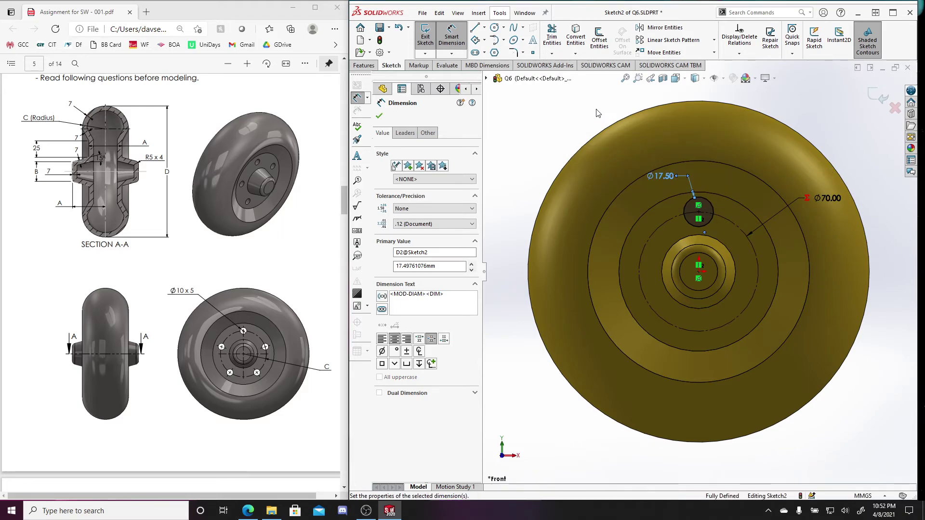
key(Escape)
key(ctrl+7)
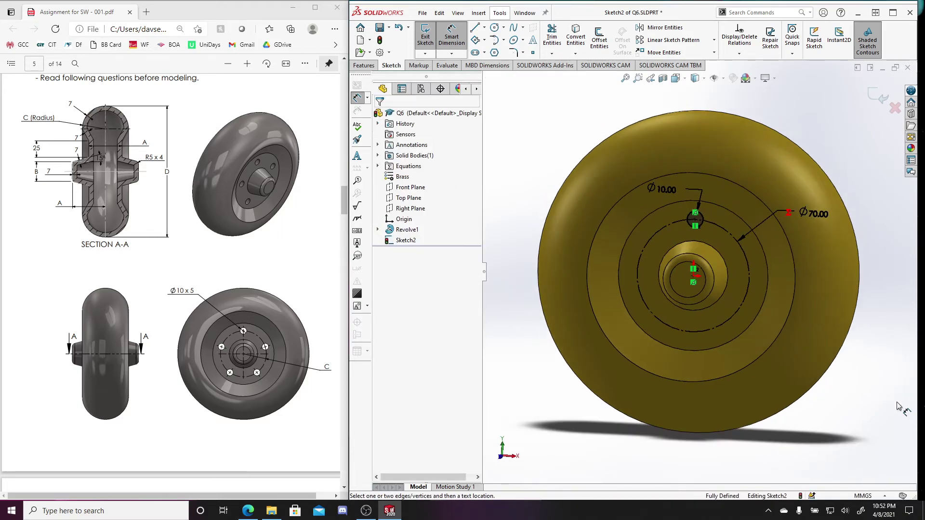
Extrude-cut the Ø10 circle Through All to make the first bolt hole.
click(364, 65)
click(555, 38)
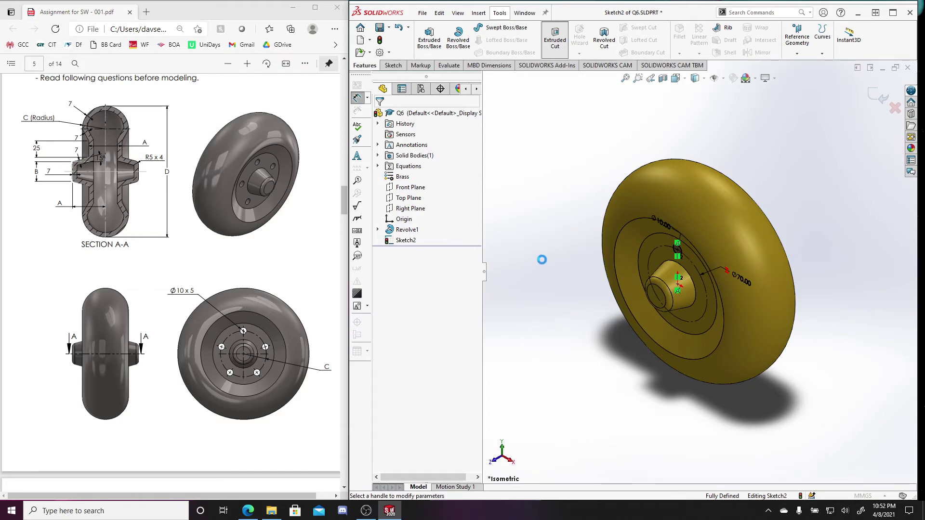
click(424, 173)
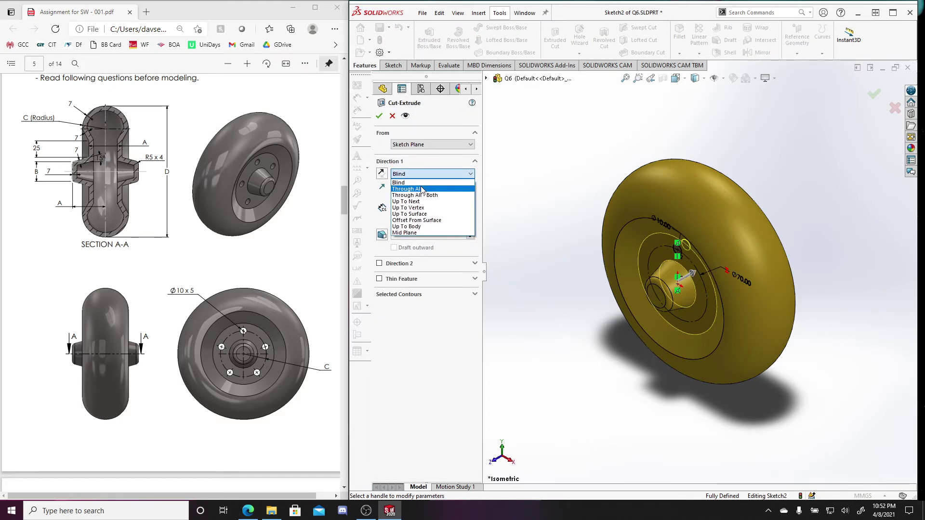
click(422, 189)
click(384, 116)
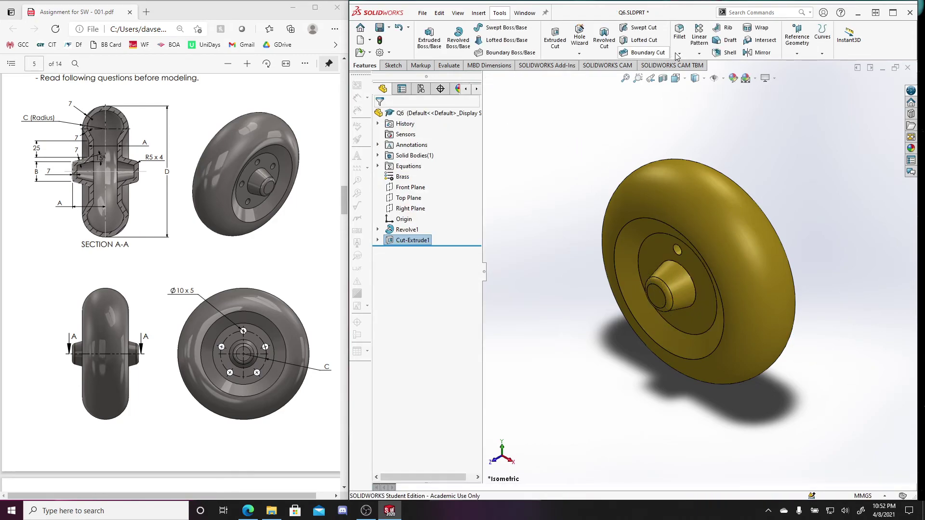
click(699, 54)
click(718, 77)
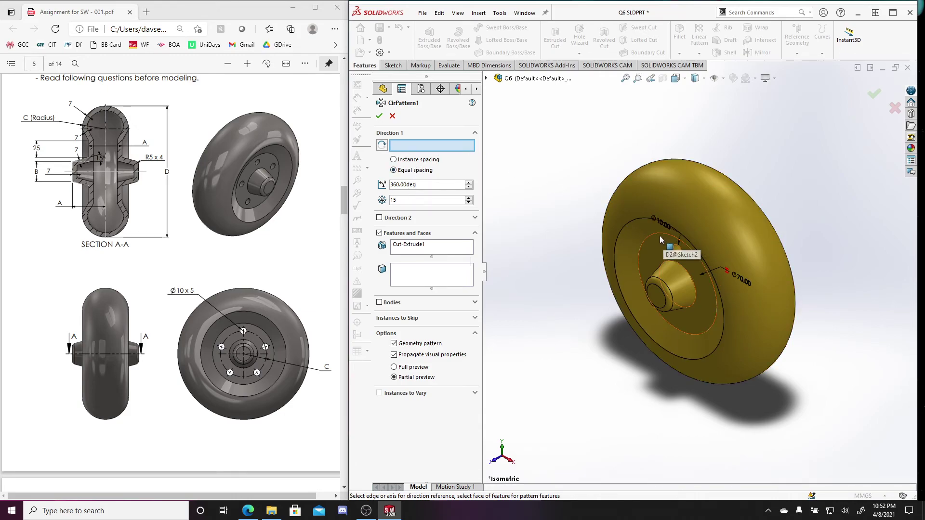
Pattern the hole 5 times at equal spacing over 360° about the hub's circular edge.
click(692, 267)
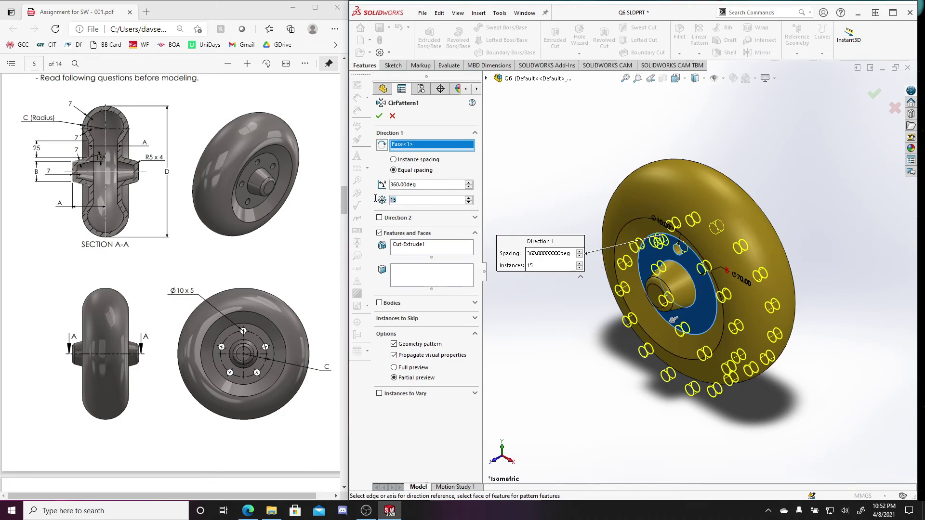
key(Return)
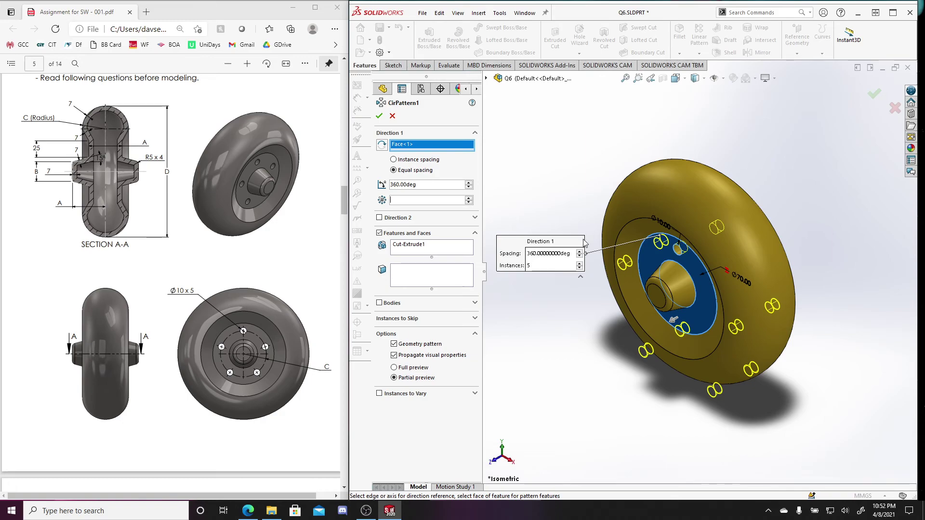
text(5)
key(Return)
key(BackSpace)
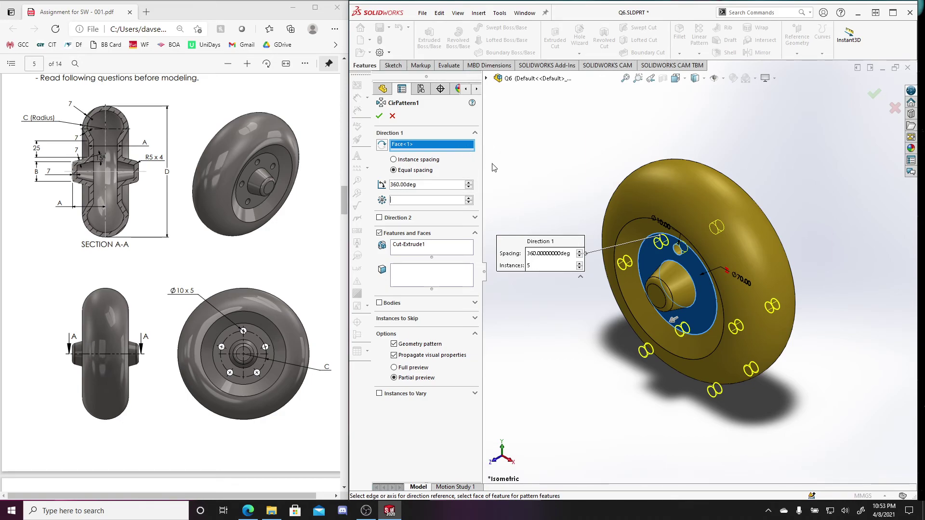
key(Delete)
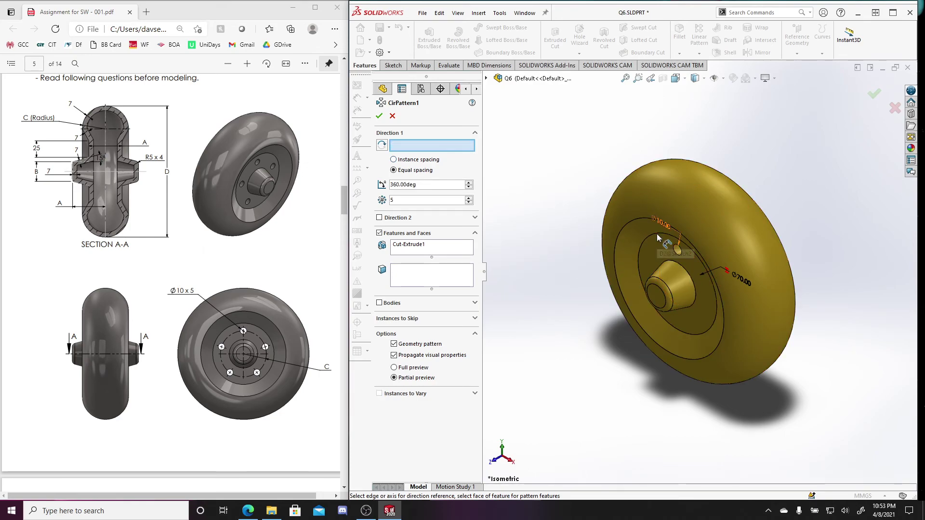
click(662, 256)
scroll(662, 256, down, 4)
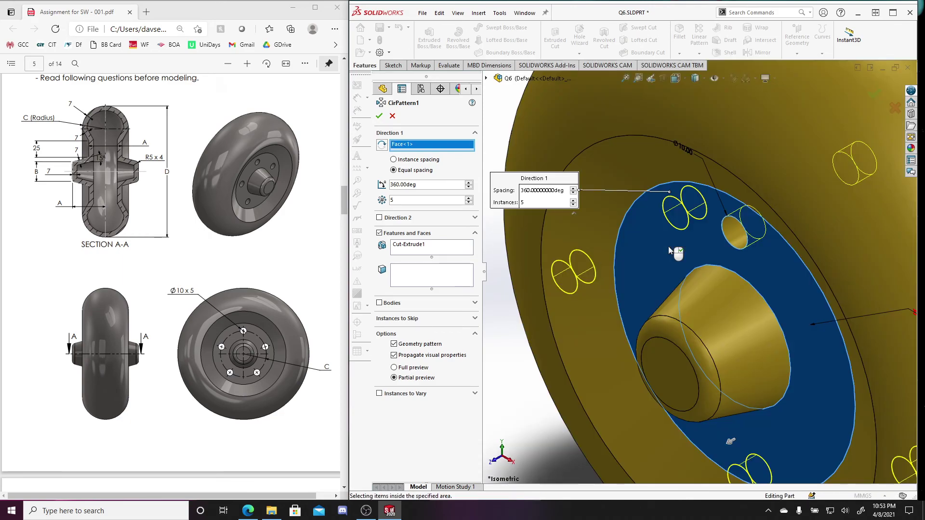
key(Delete)
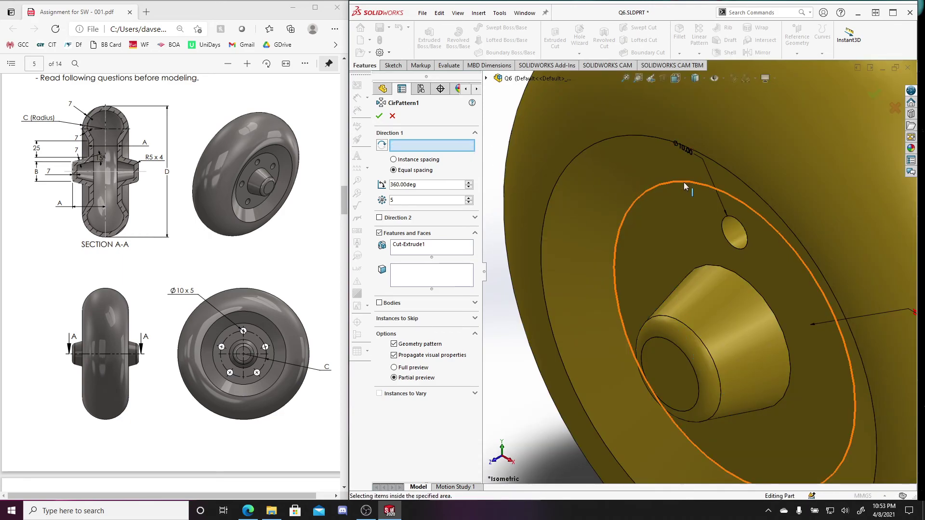
click(630, 191)
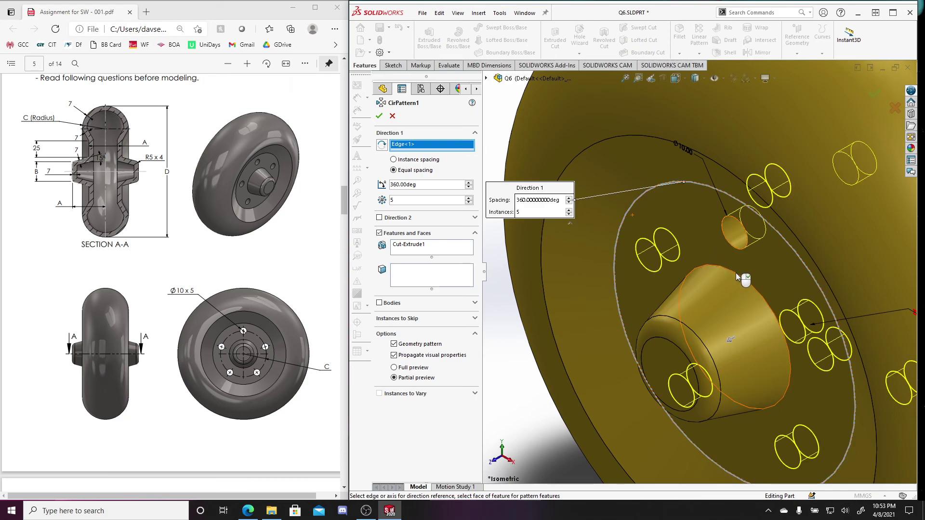
scroll(767, 291, up, 5)
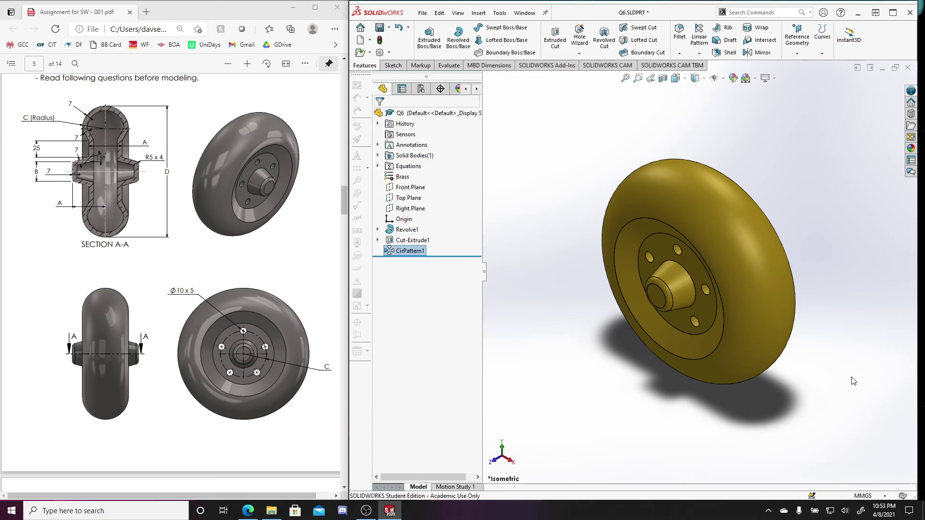
Run Mass Properties and confirm the wheel's 5010.96 g mass matches answer a.
click(835, 386)
key(ctrl+1)
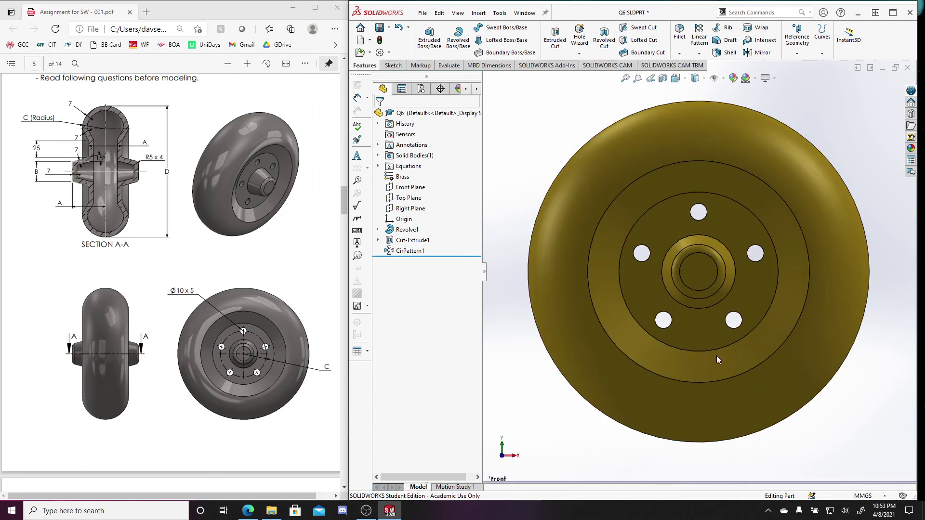
key(ctrl+7)
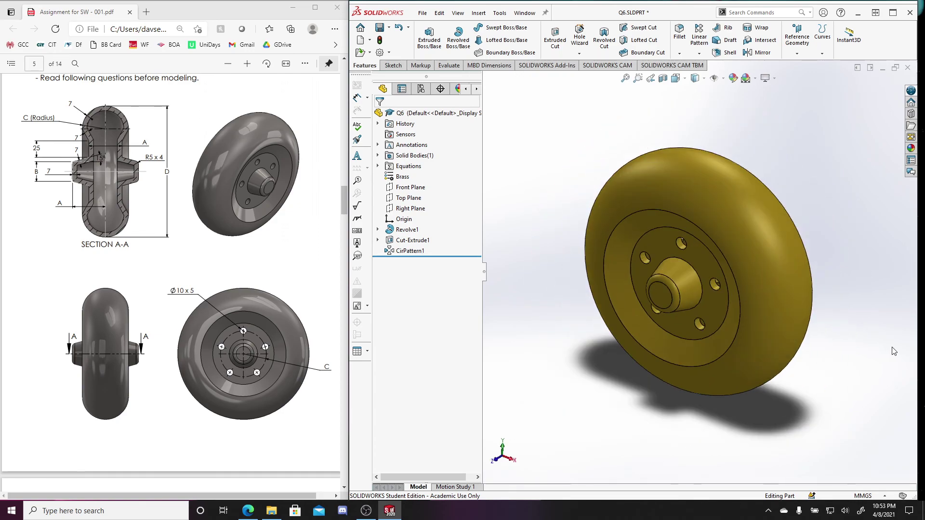
scroll(201, 288, down, 5)
scroll(223, 351, down, 4)
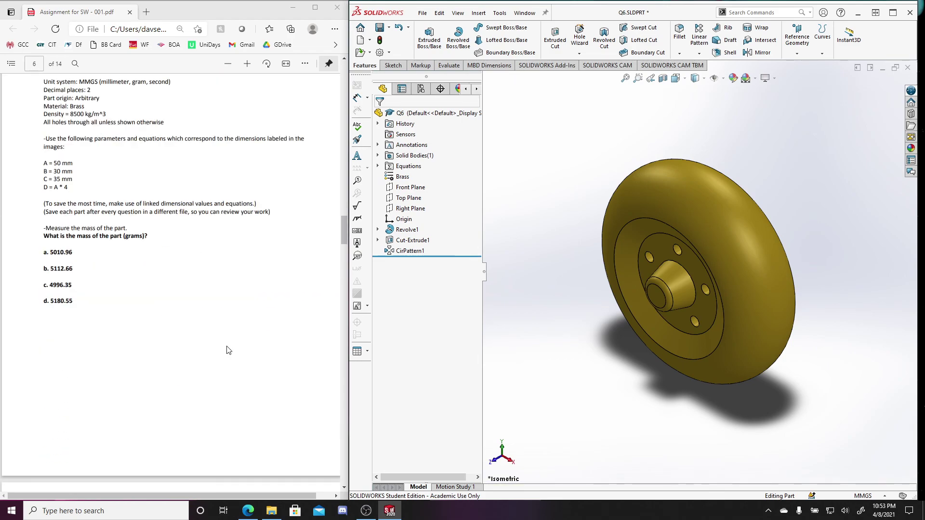
click(448, 67)
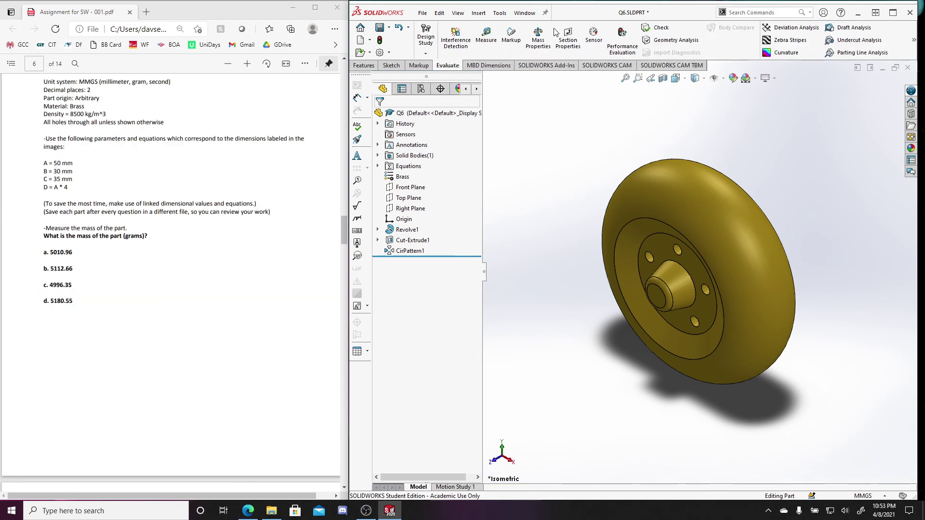
click(534, 39)
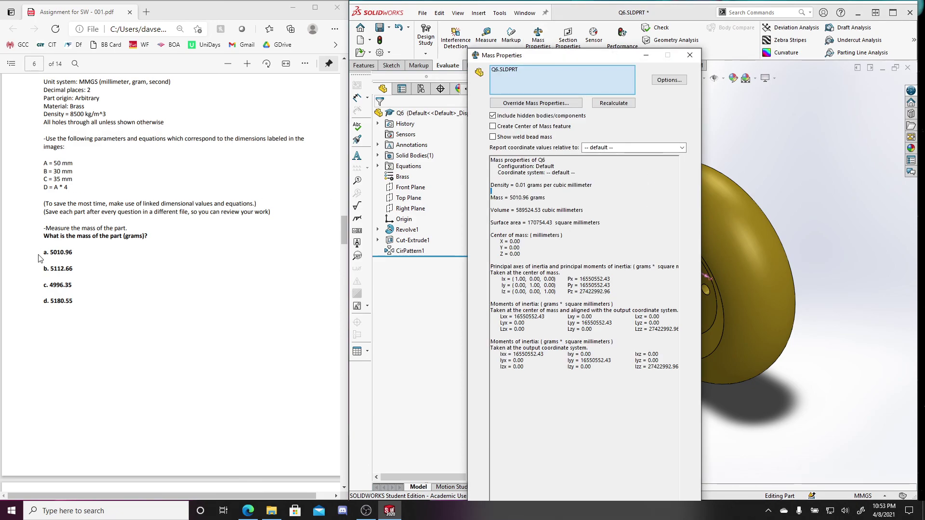
drag(41, 253, 73, 254)
click(152, 280)
click(690, 55)
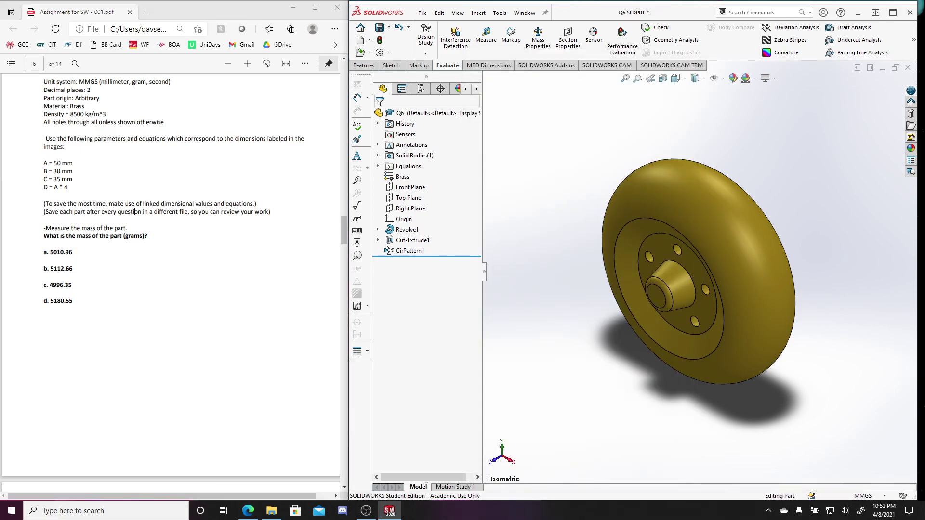
click(265, 273)
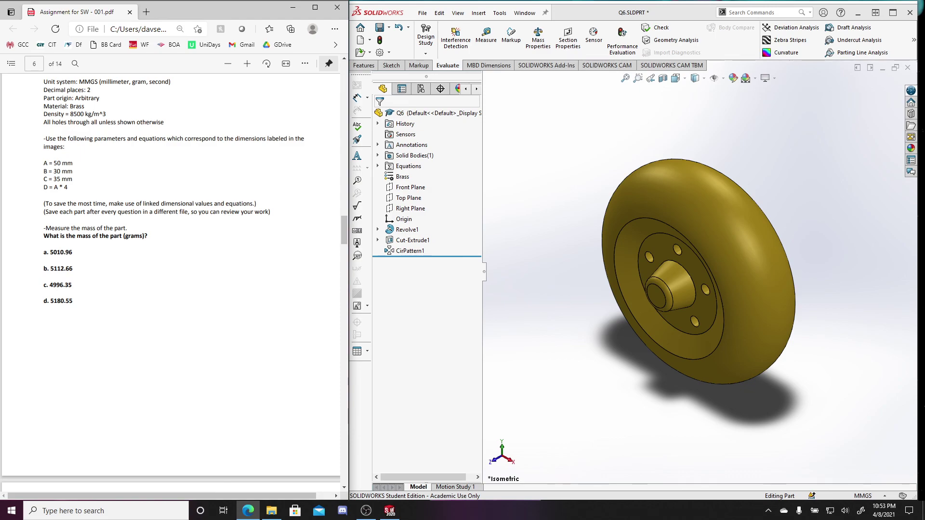